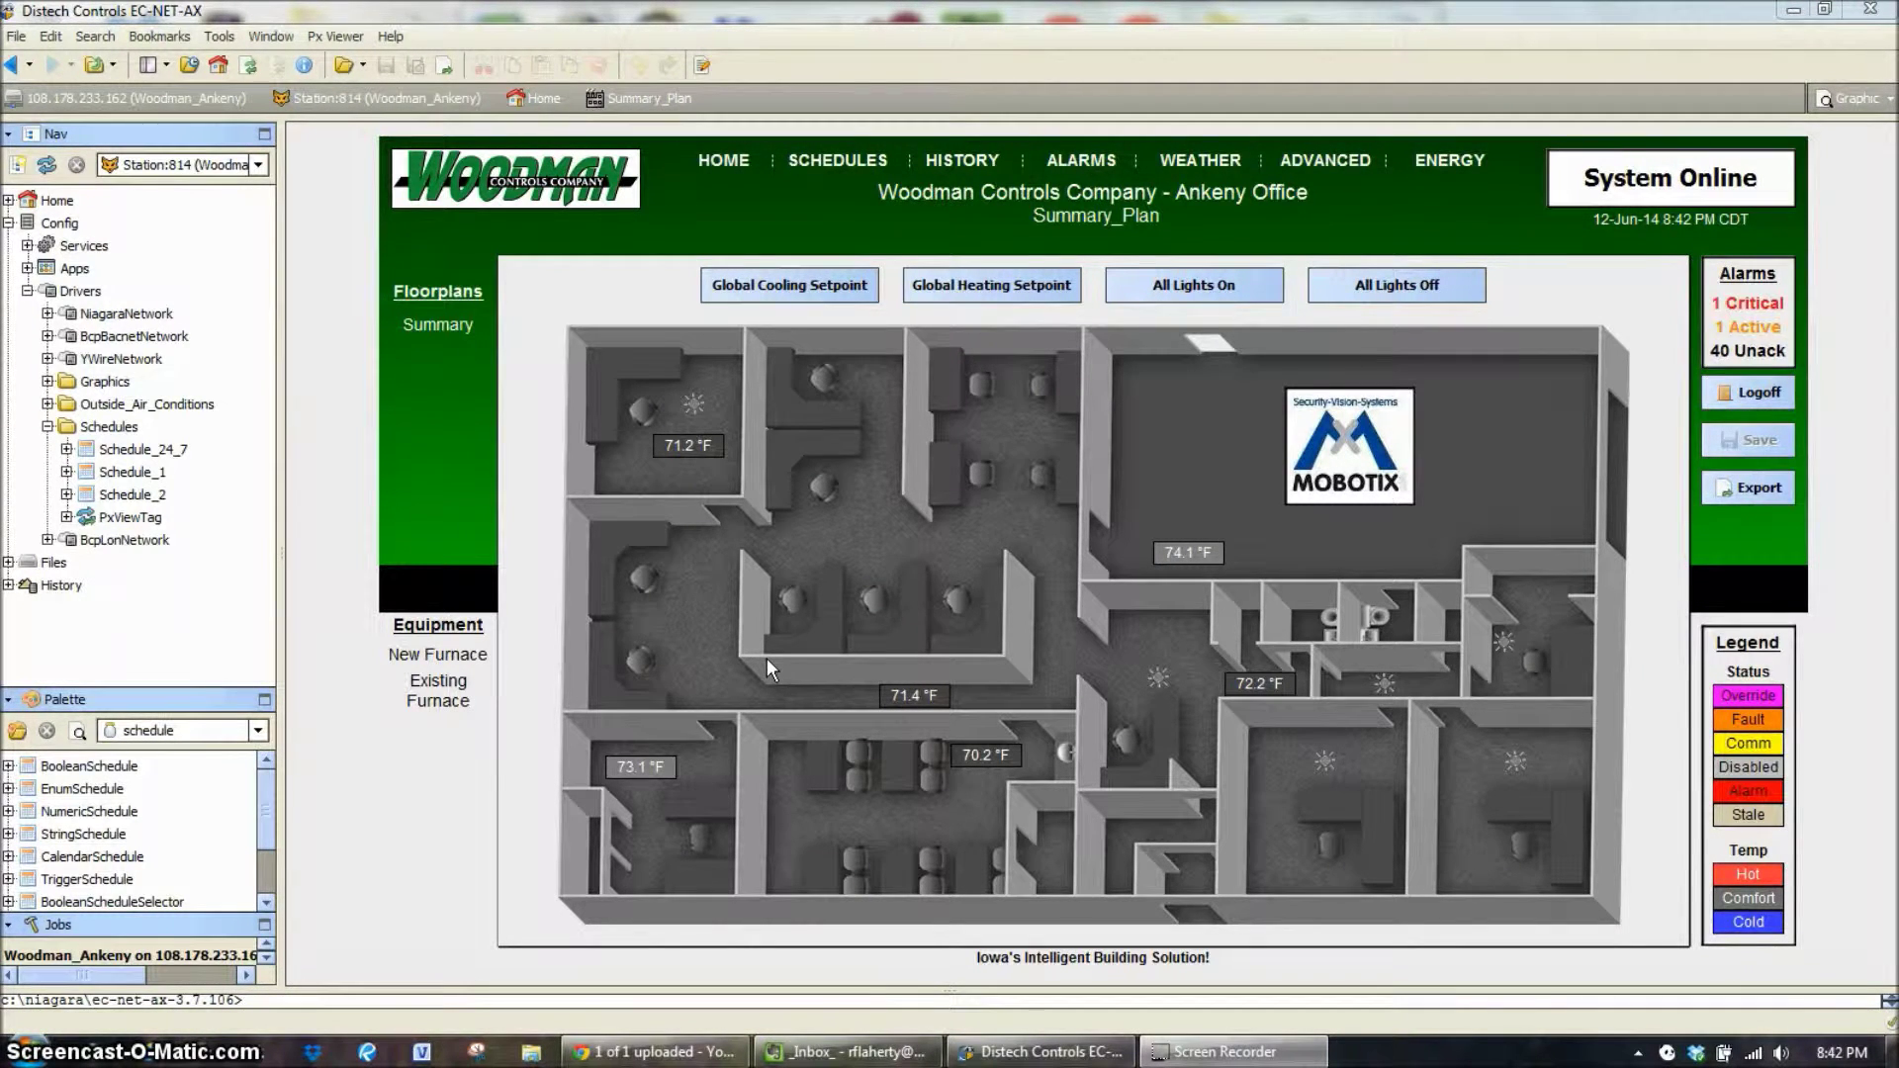
# - Open the Schedules graphic page showing Schedule 1's Monday–Friday occupied periods
pyautogui.doubleClick(119, 430)
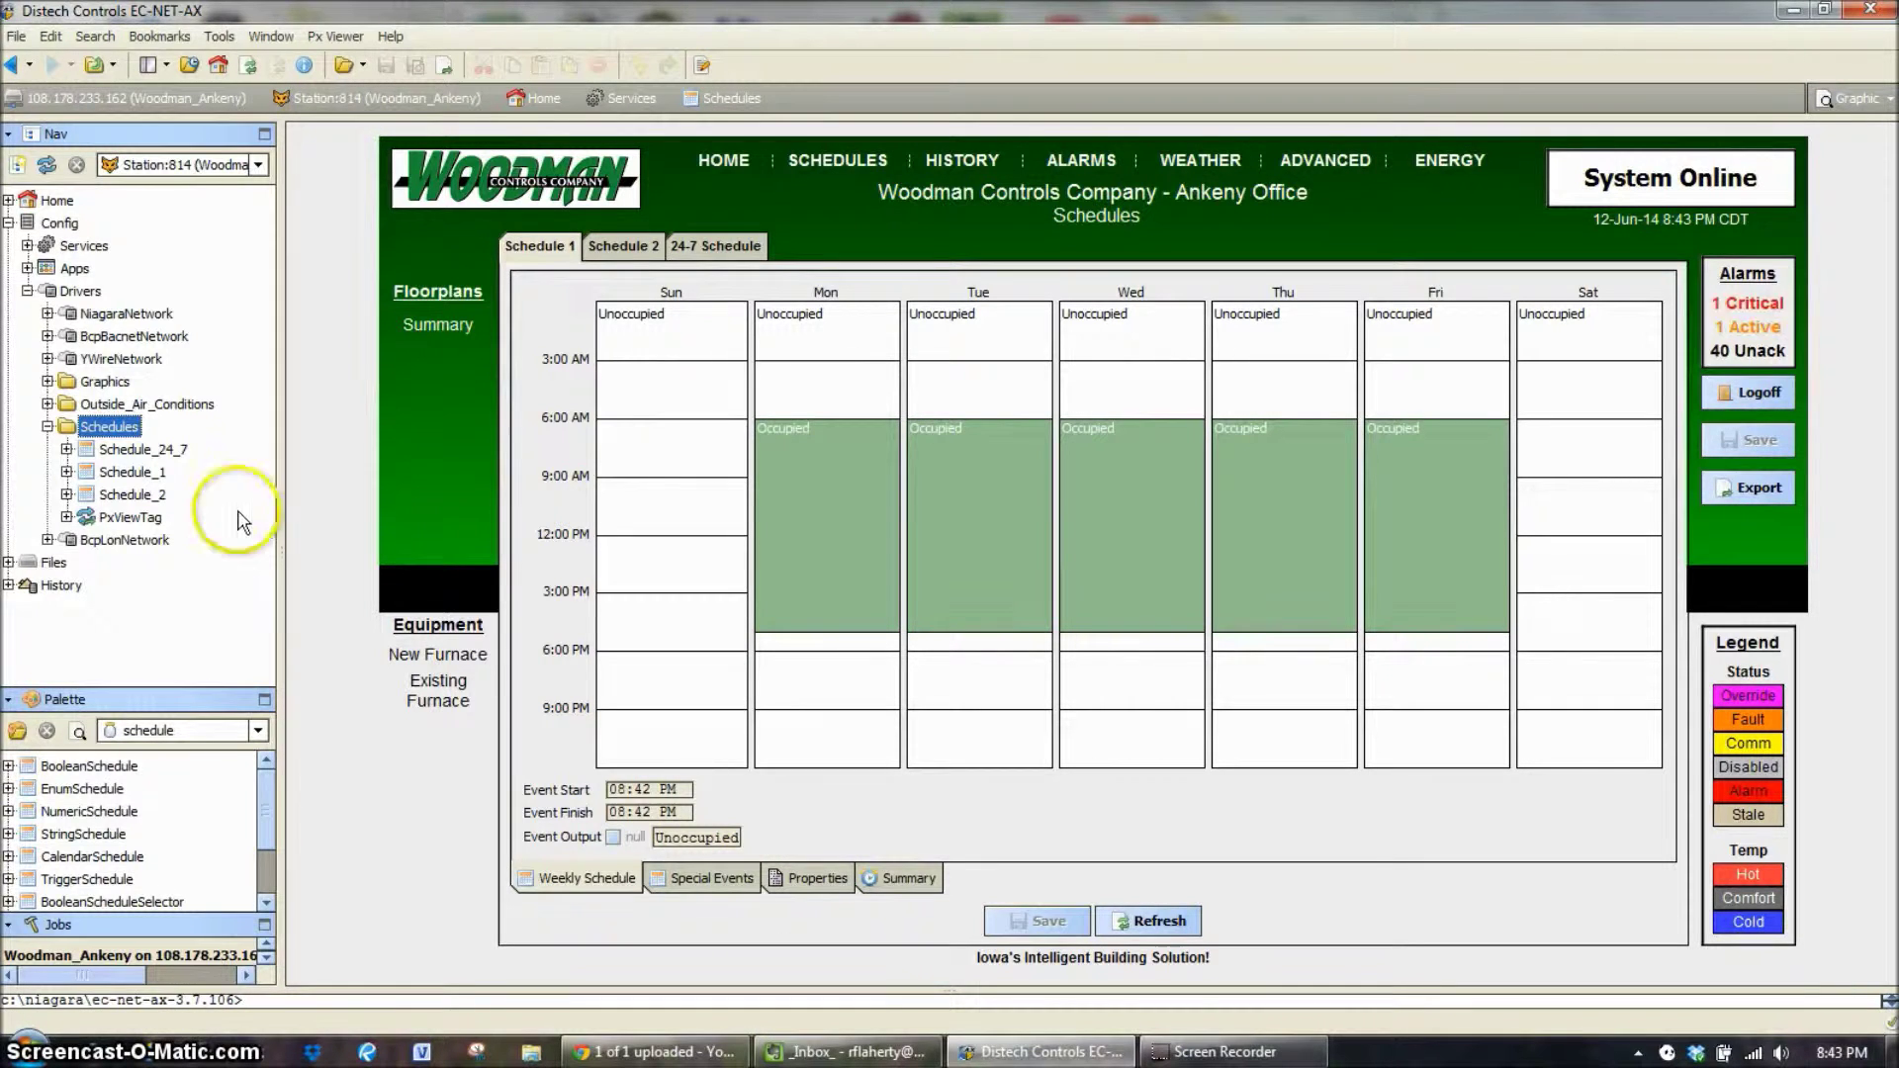
pyautogui.rightClick(106, 436)
# - View the Schedules folder as Property Sheet, then as Wire Sheet, and select Schedule_24_7
pyautogui.moveTo(233, 447)
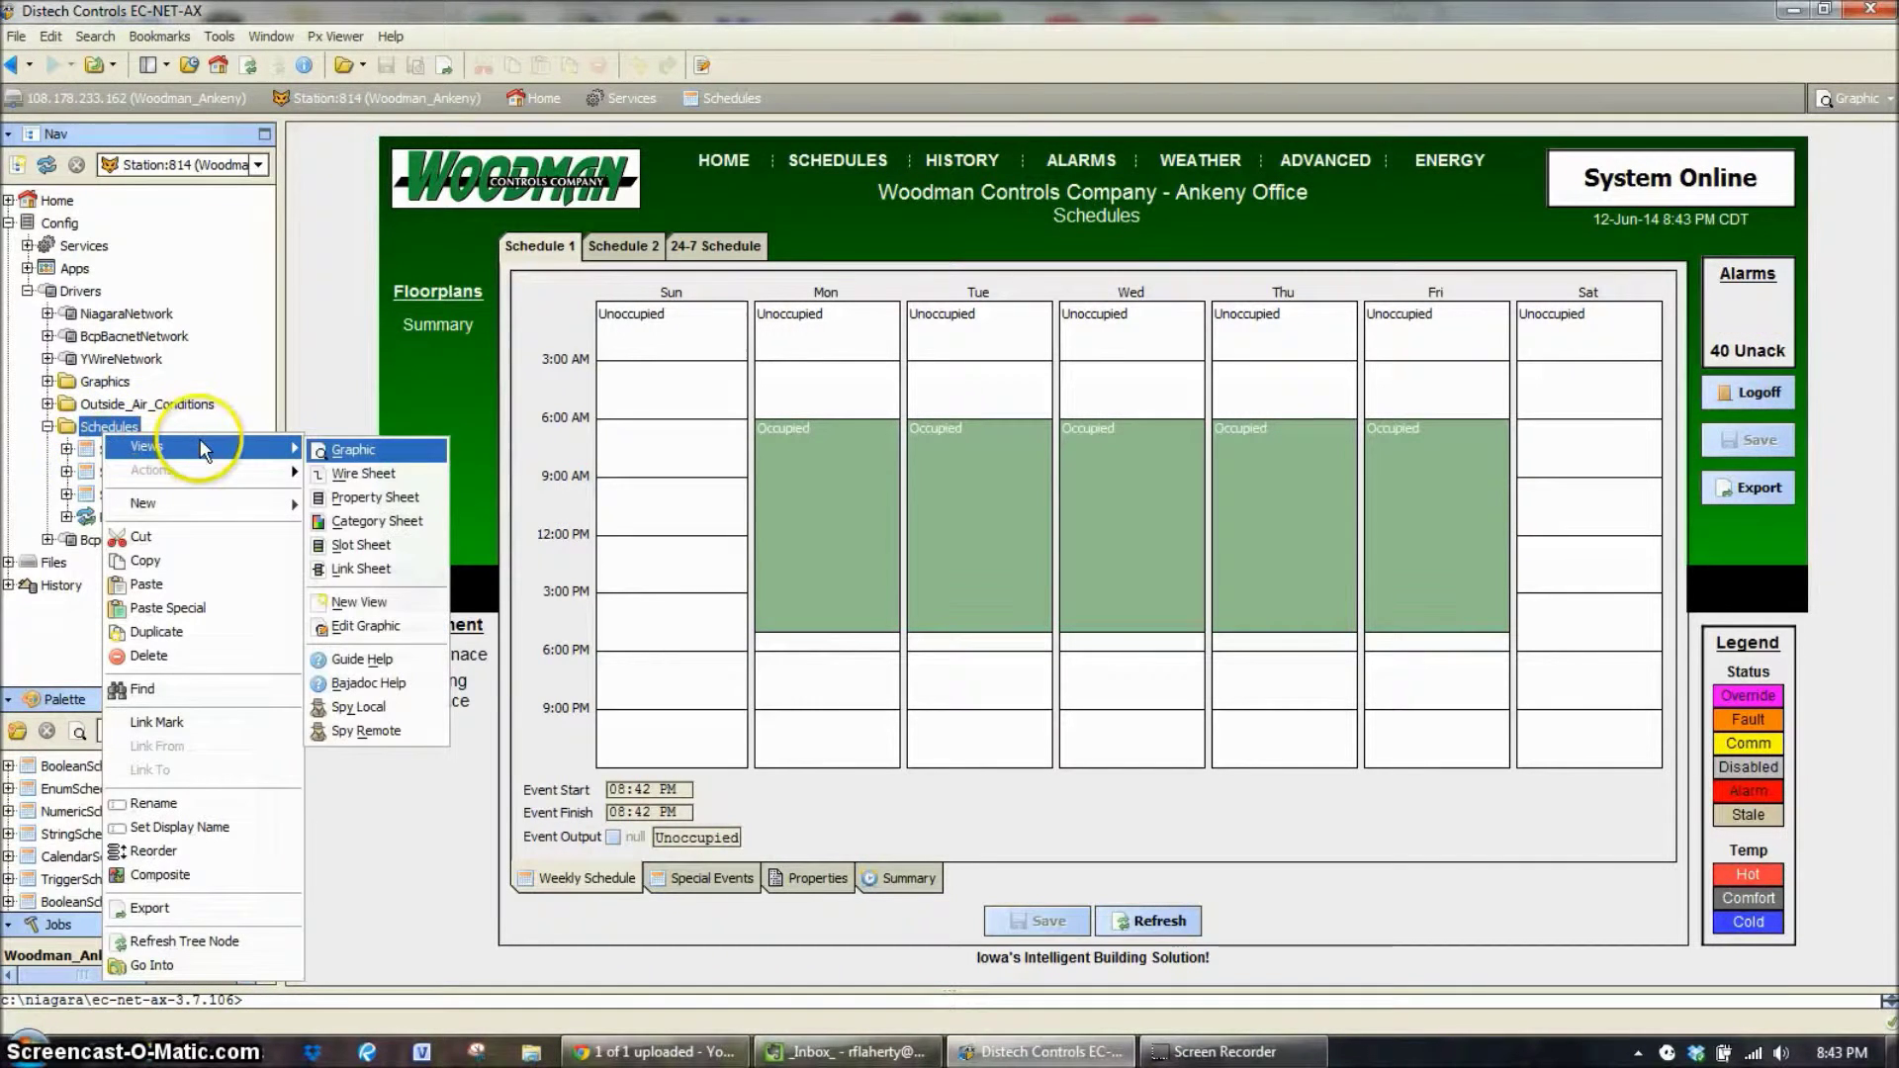
pyautogui.click(381, 499)
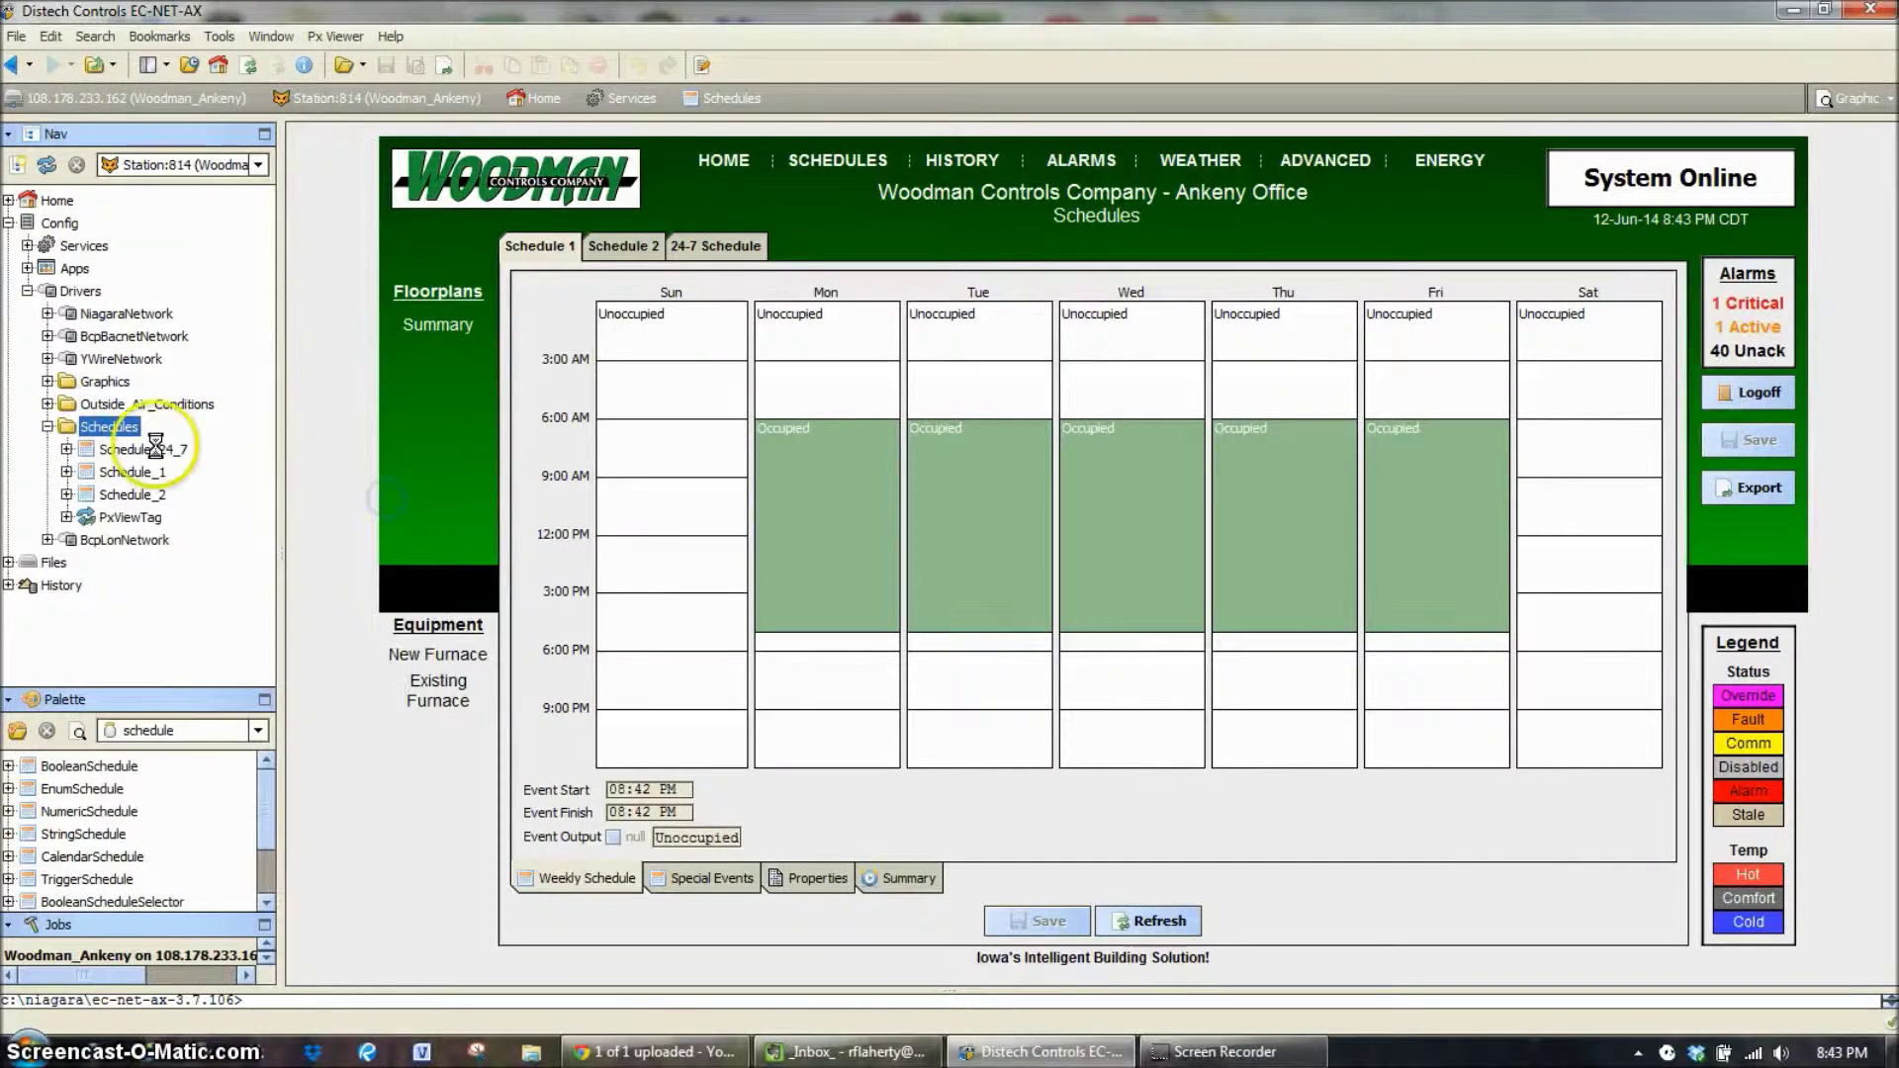
pyautogui.rightClick(131, 422)
pyautogui.moveTo(237, 435)
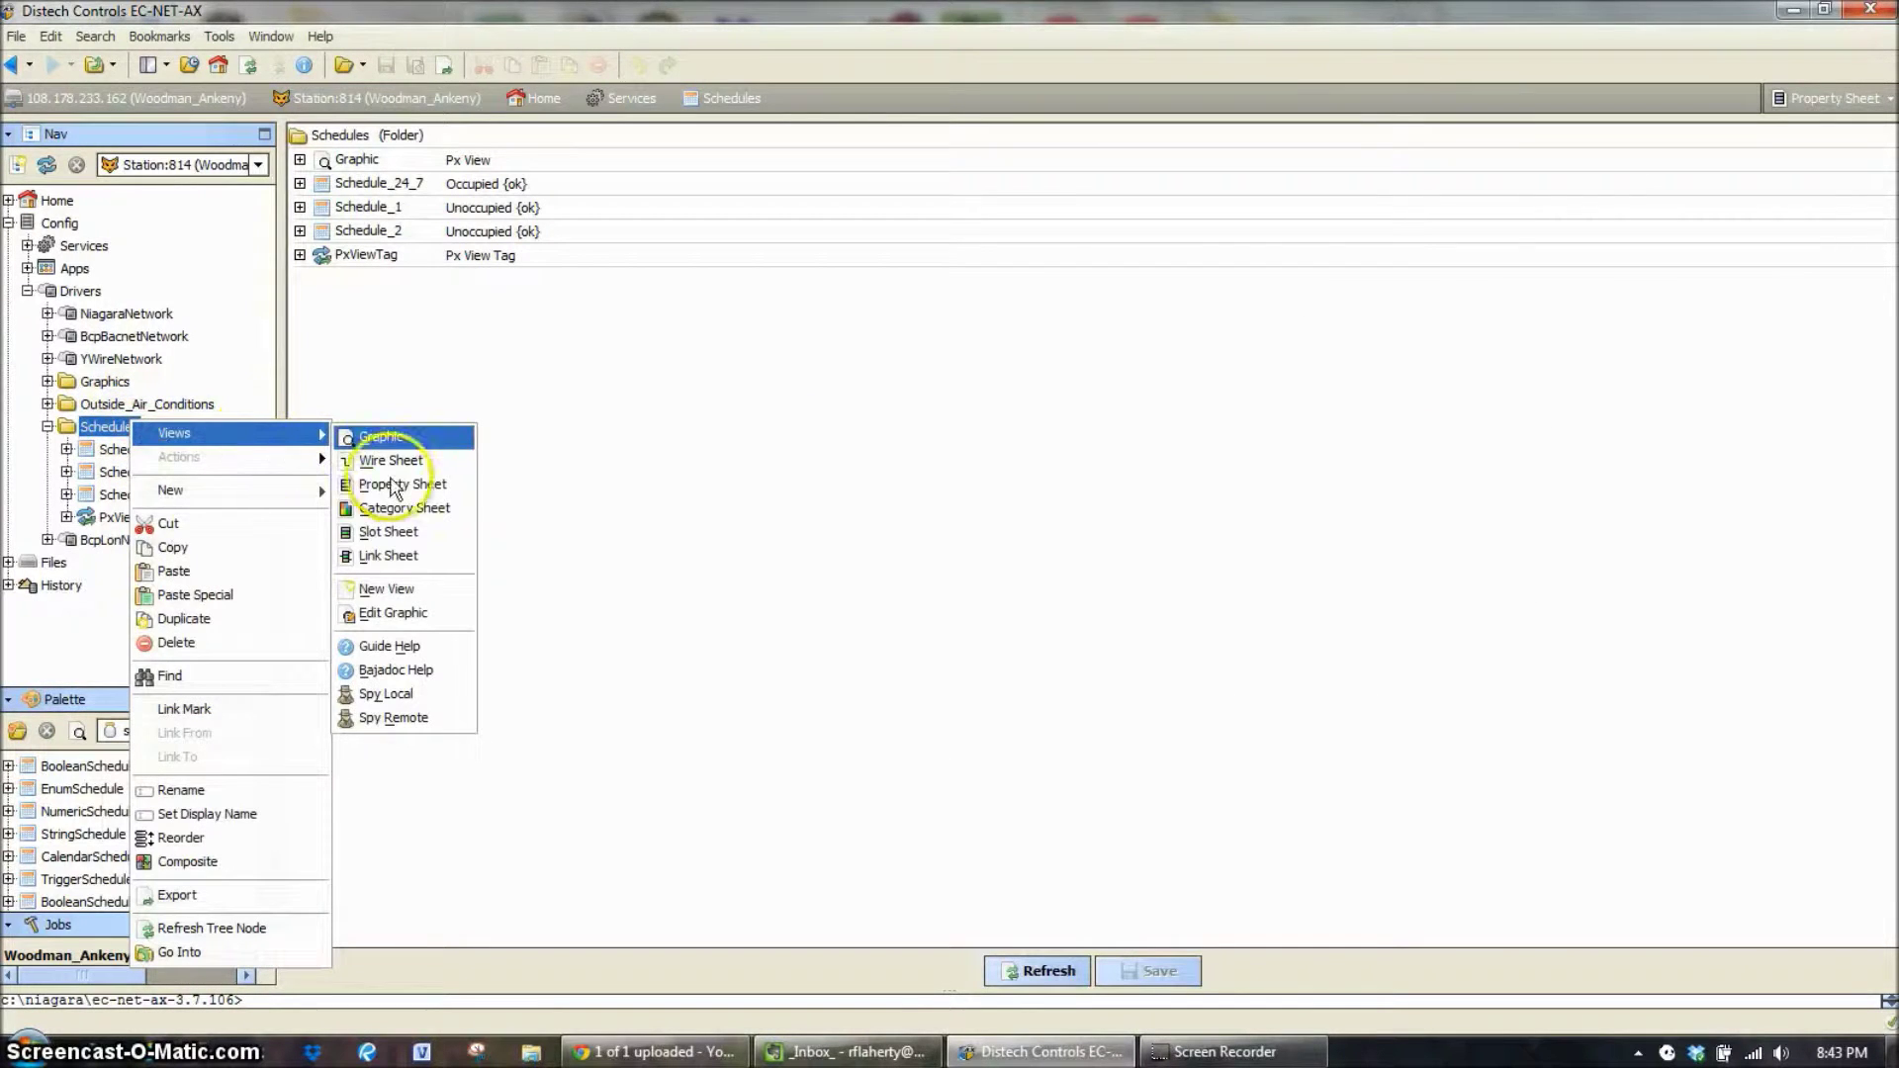
pyautogui.click(393, 462)
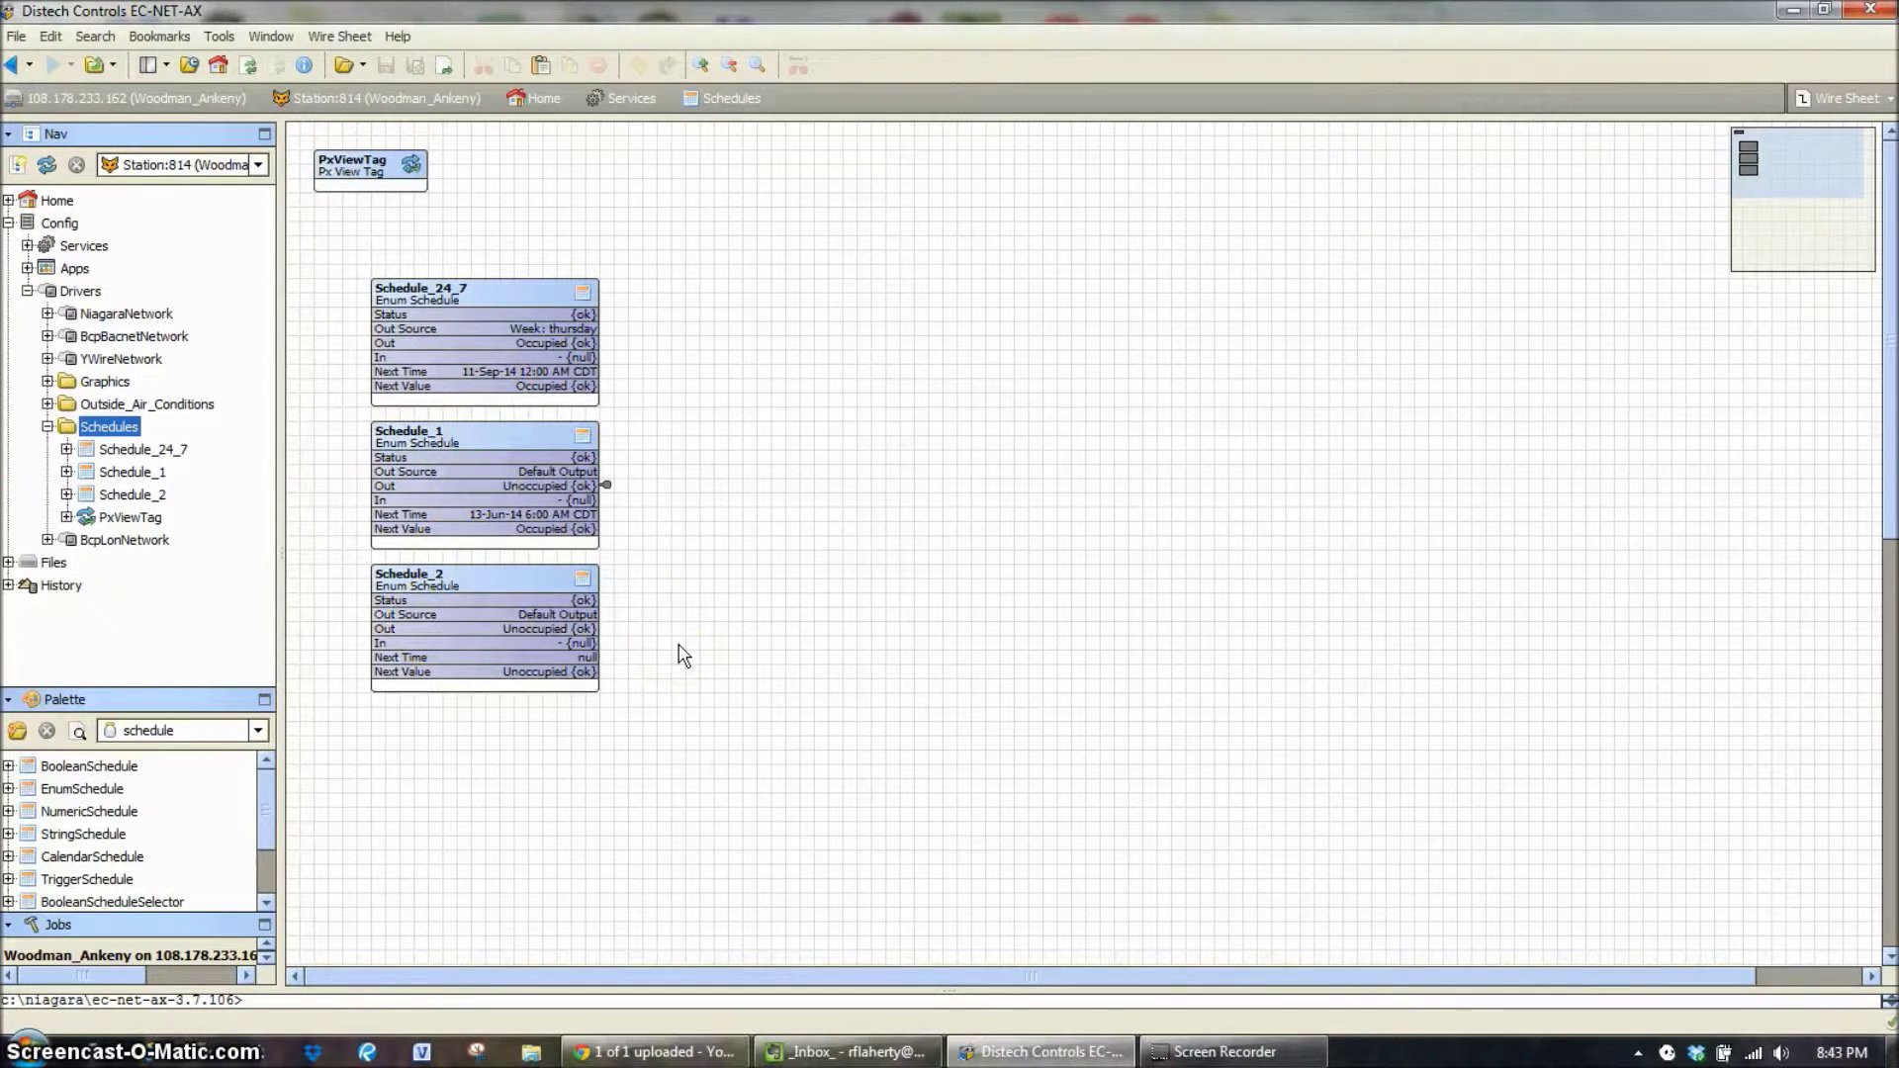
pyautogui.click(482, 307)
# - Open Schedule_24_7 and view its properties: all-dates effective period, Unoccupied default output
pyautogui.doubleClick(480, 303)
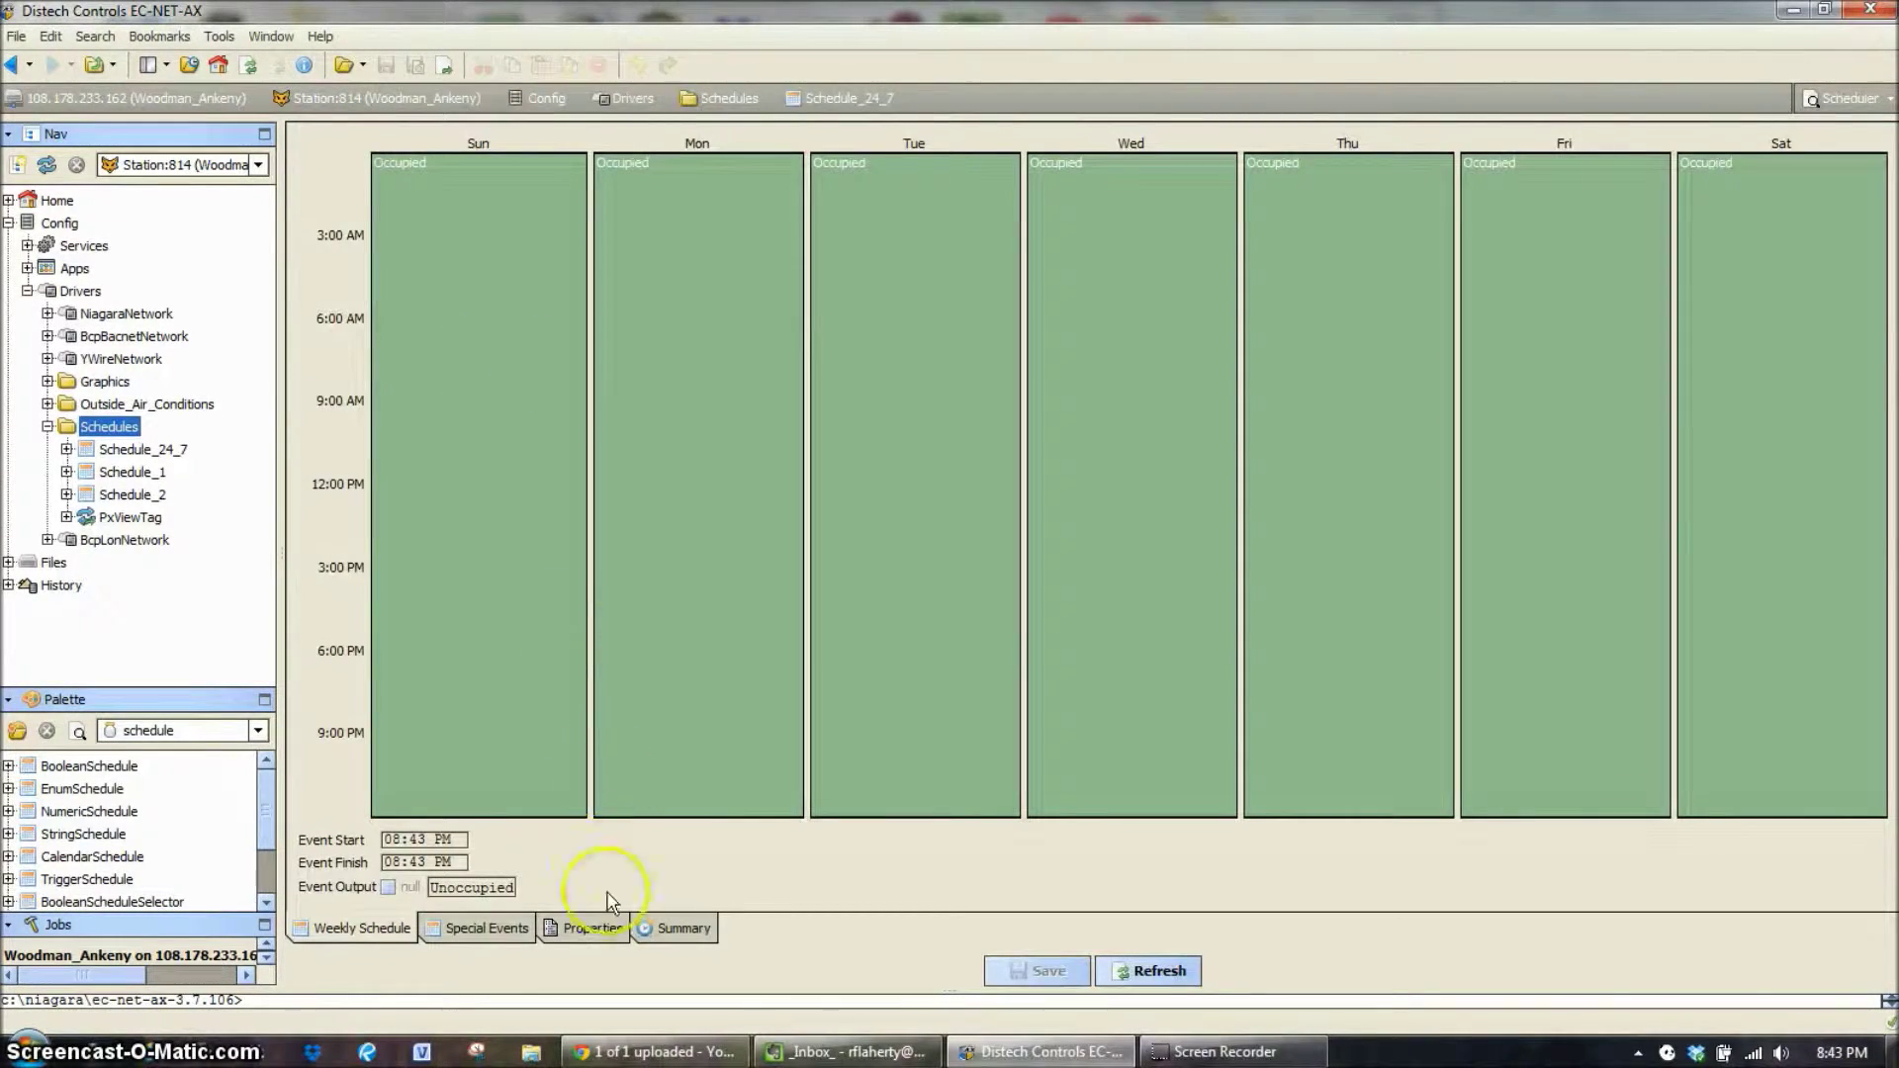
pyautogui.click(603, 932)
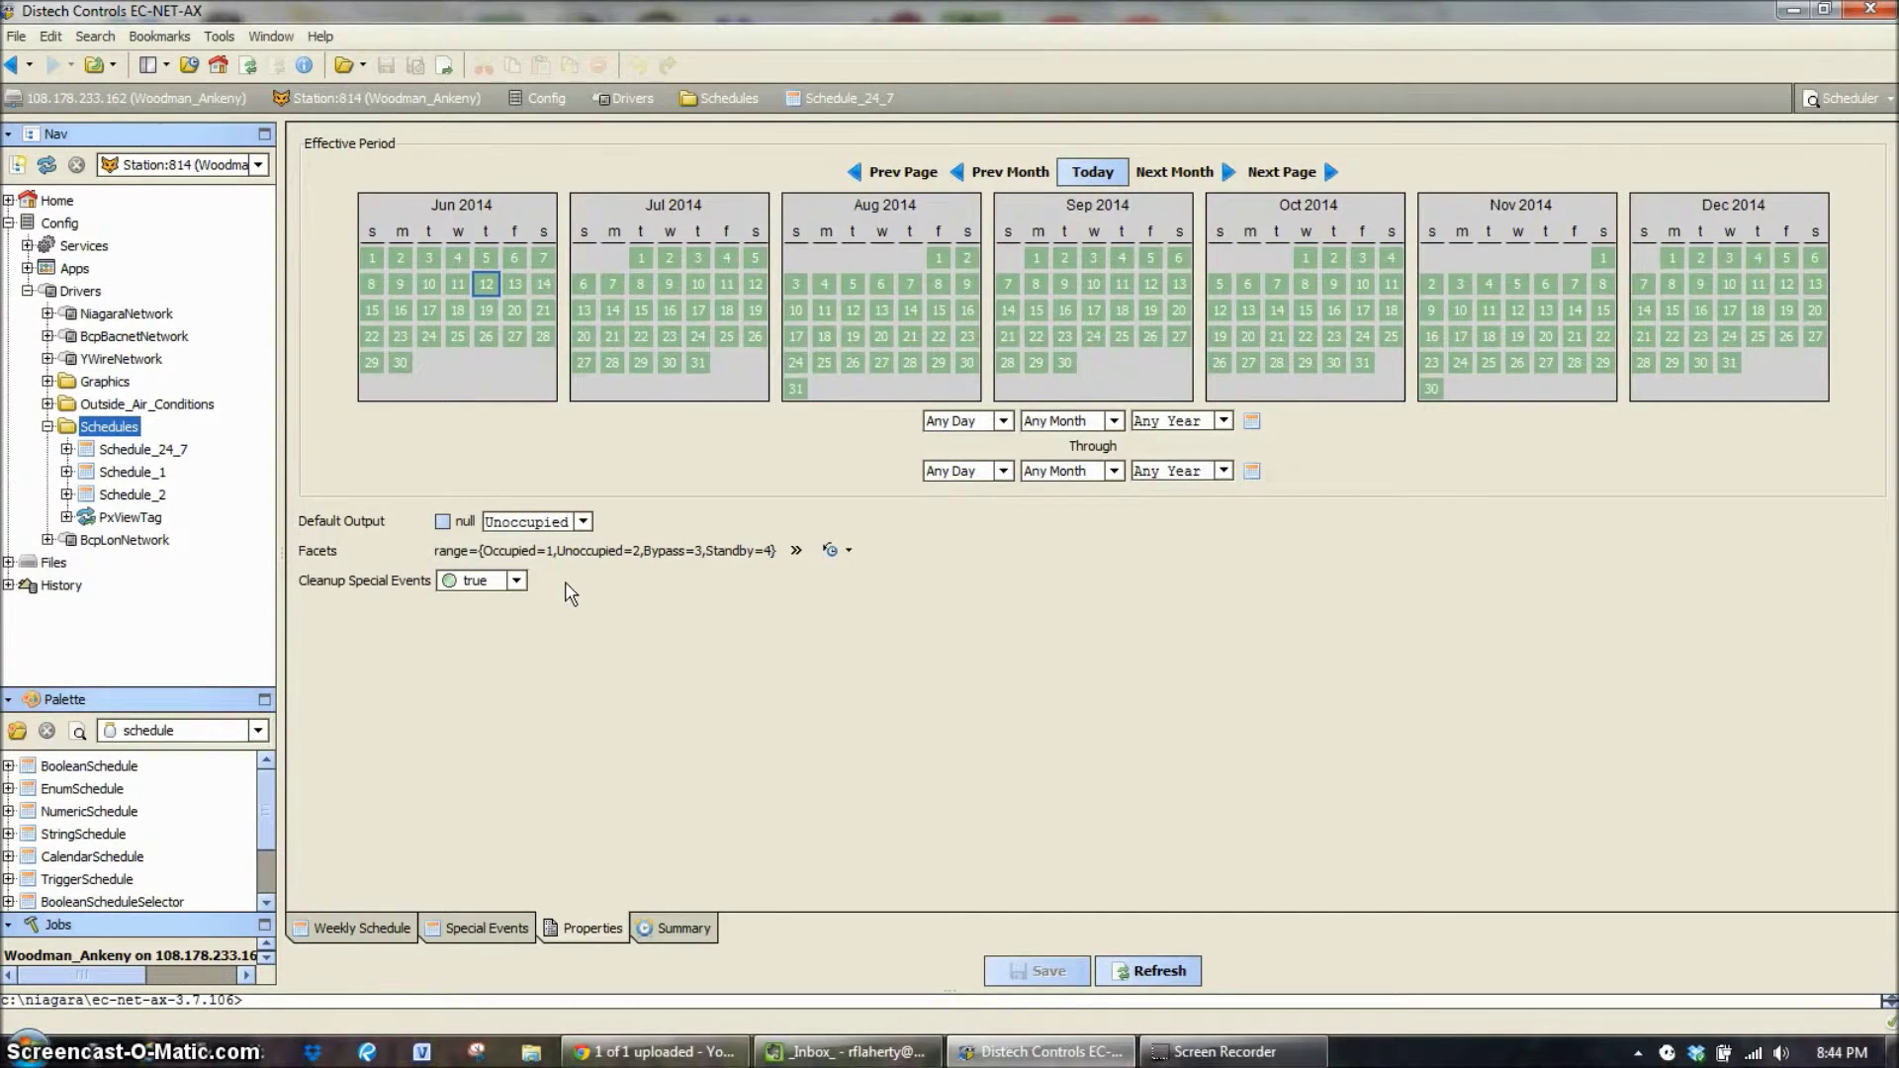
# - Drop a new BooleanSchedule from the Palette onto the Schedules wire sheet with its default name
pyautogui.rightClick(125, 430)
pyautogui.moveTo(208, 441)
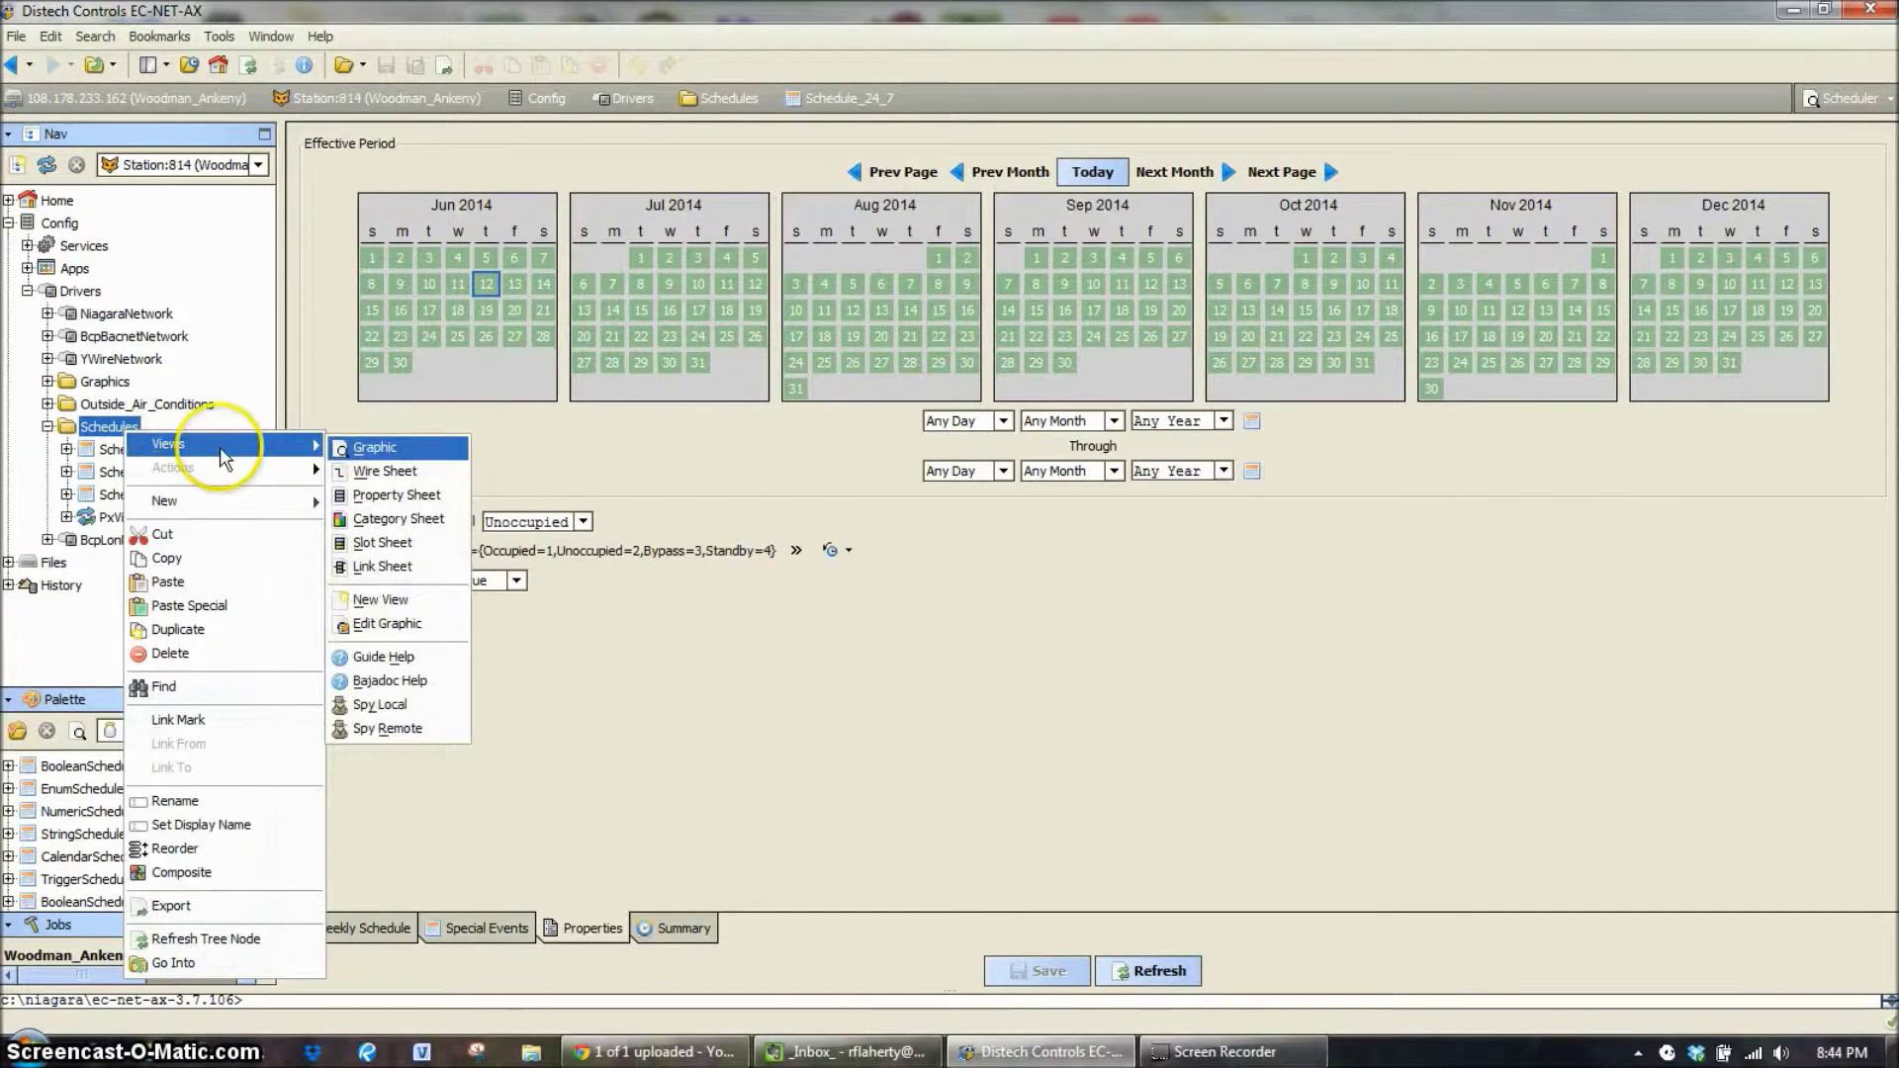
pyautogui.click(388, 461)
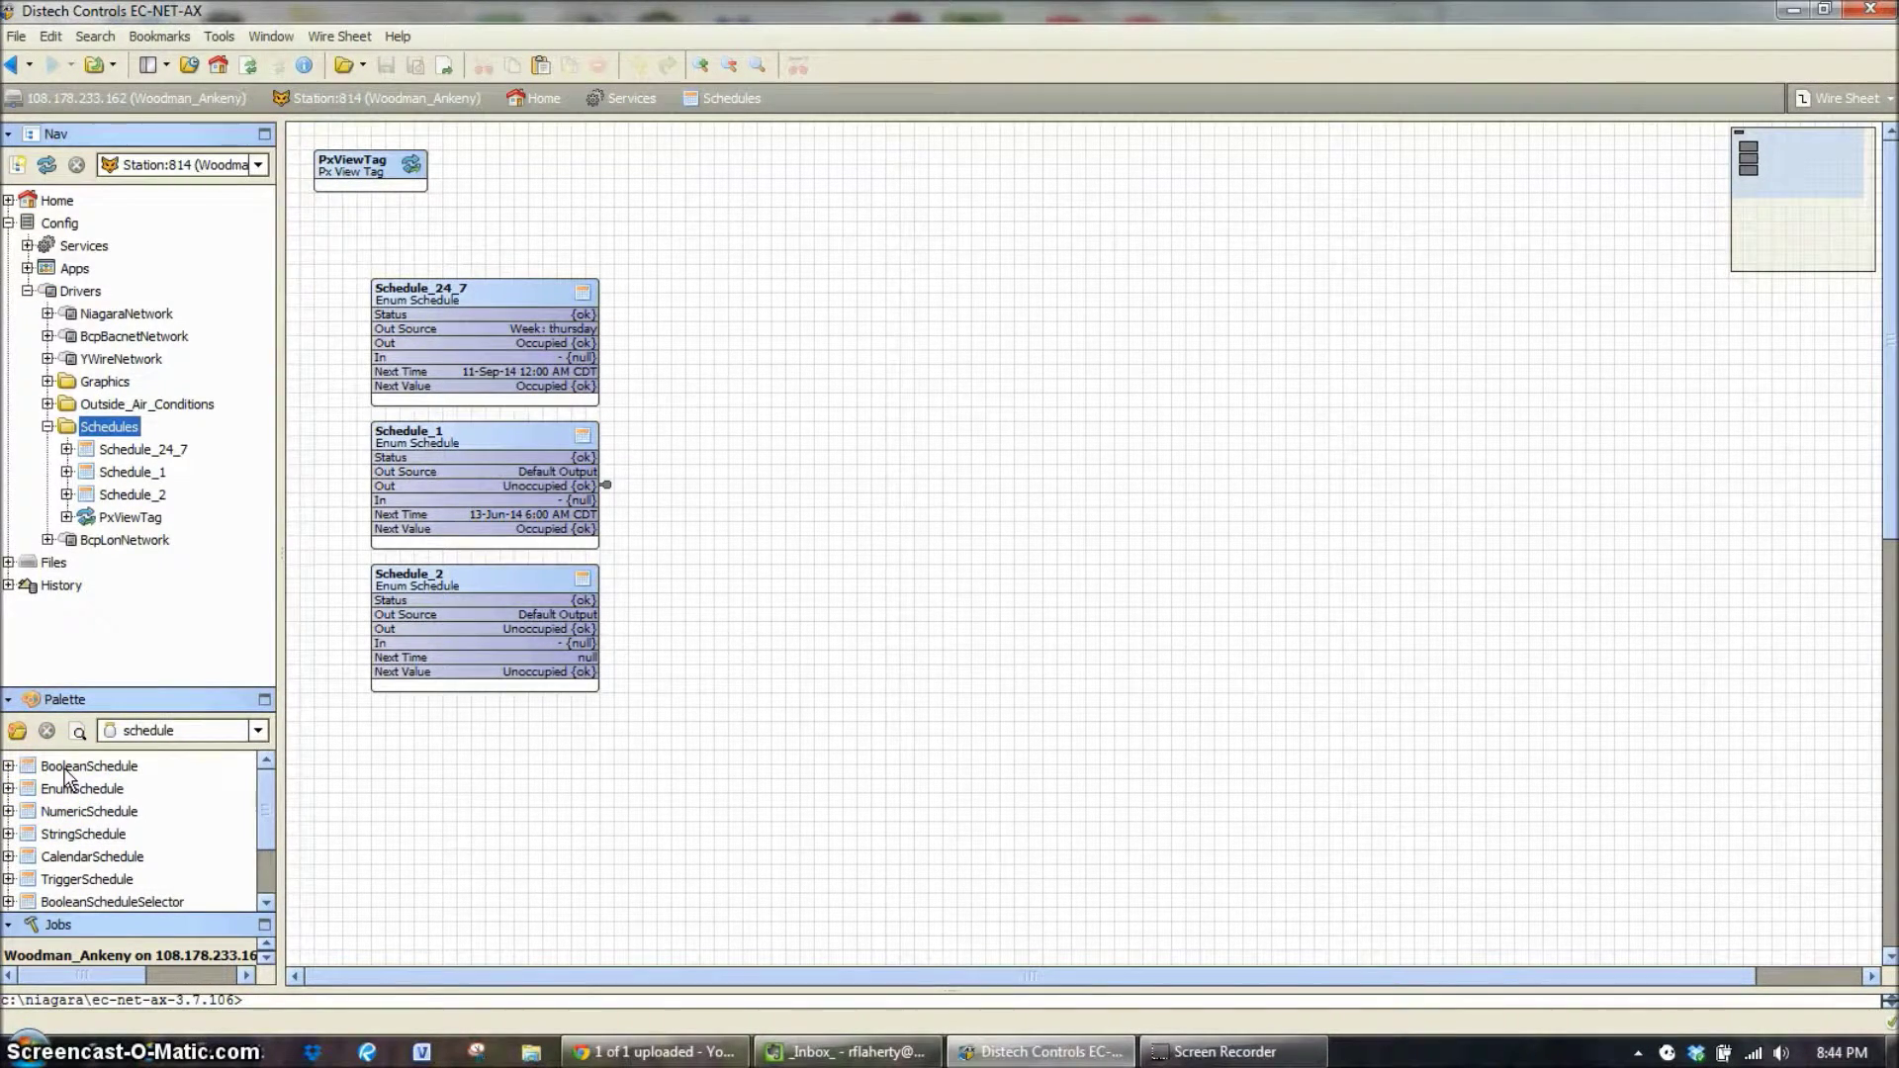
pyautogui.moveTo(64, 770); pyautogui.dragTo(814, 437)
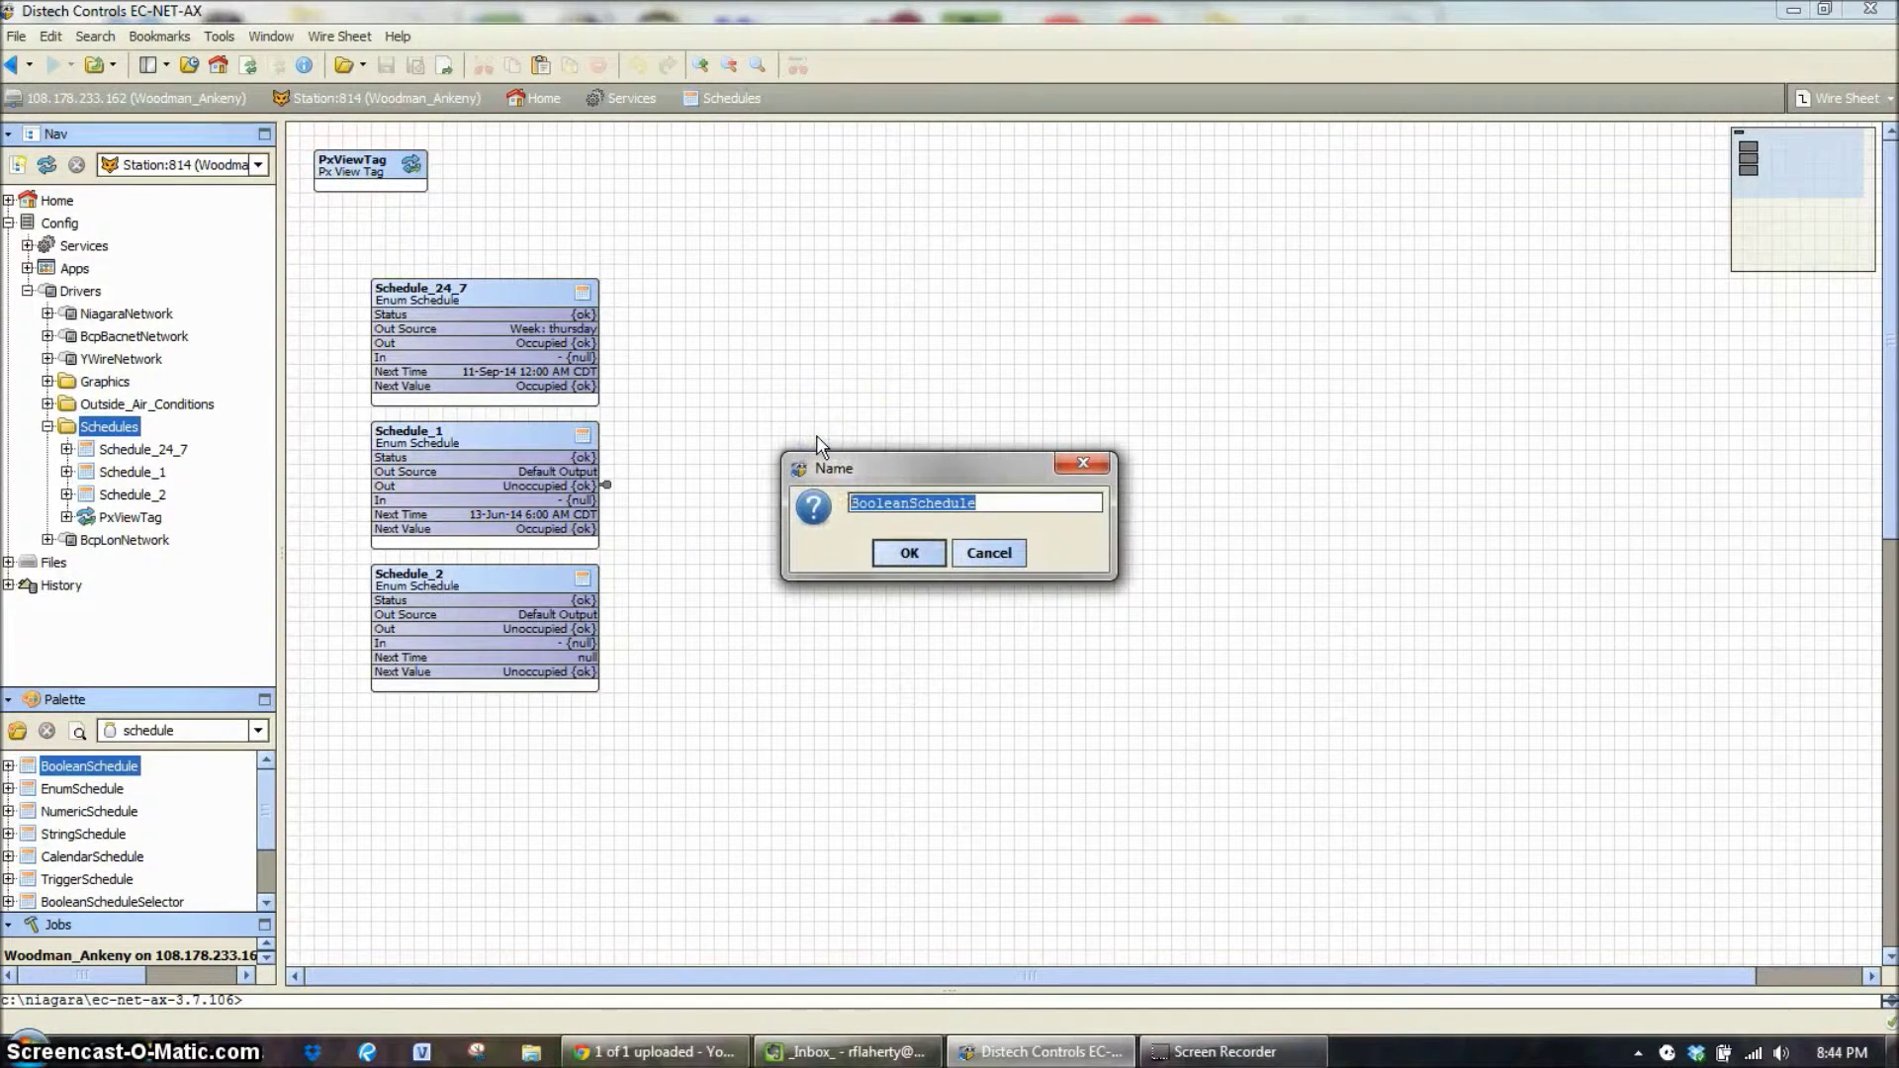
pyautogui.click(925, 552)
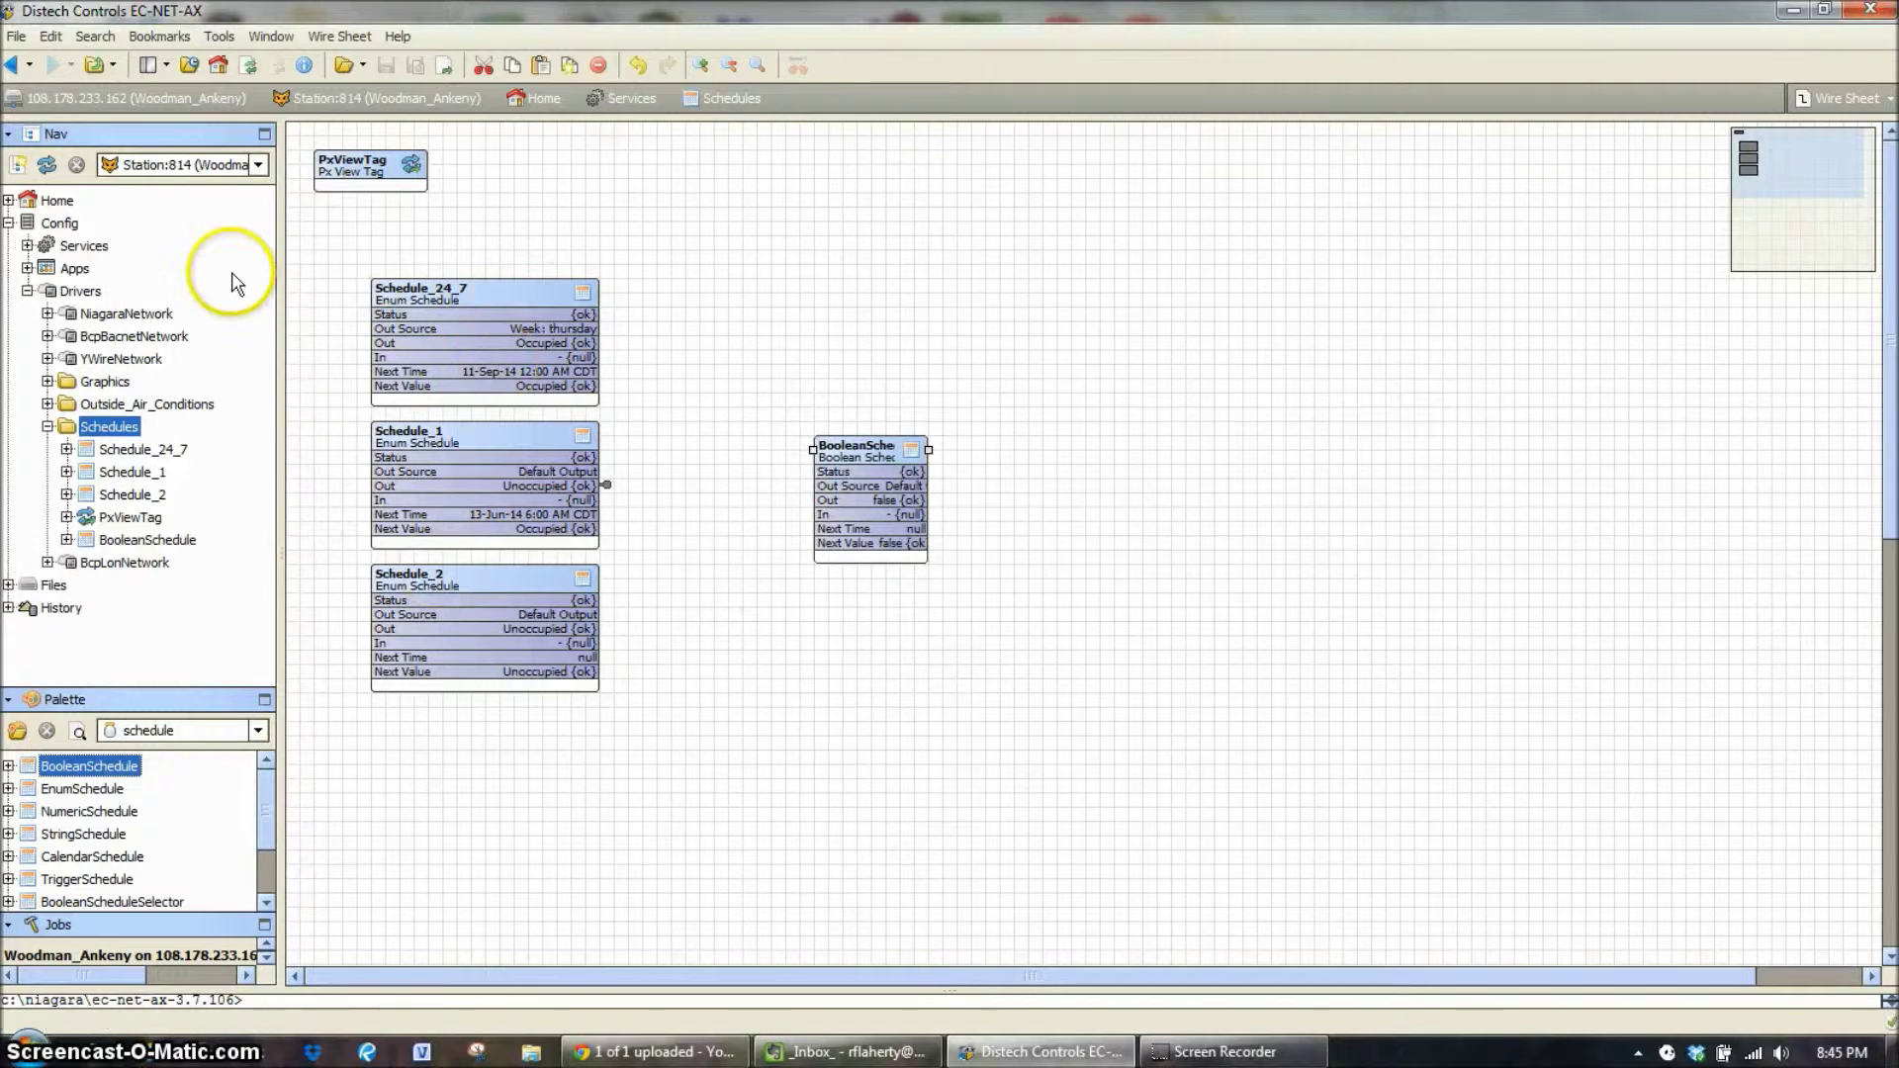
# - Widen the BooleanSchedule block on the wire sheet and open it
pyautogui.click(151, 65)
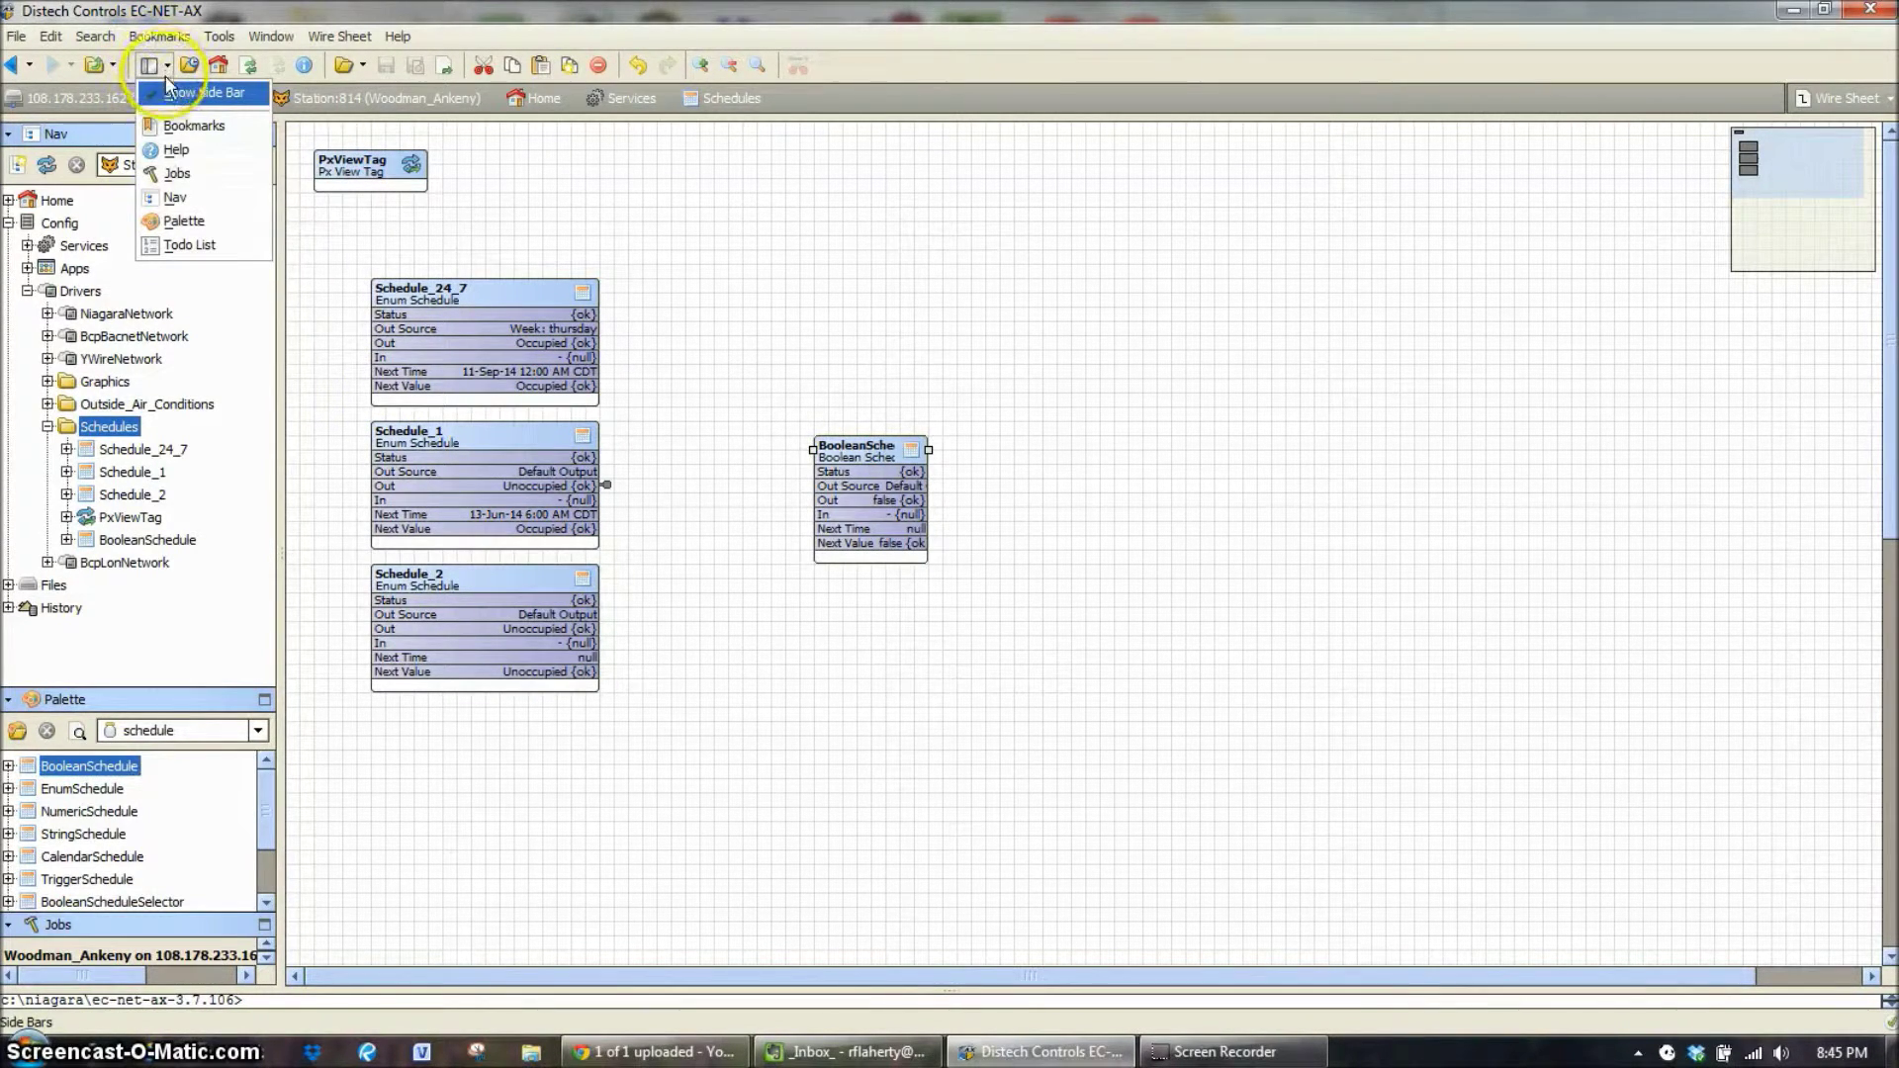
pyautogui.click(165, 67)
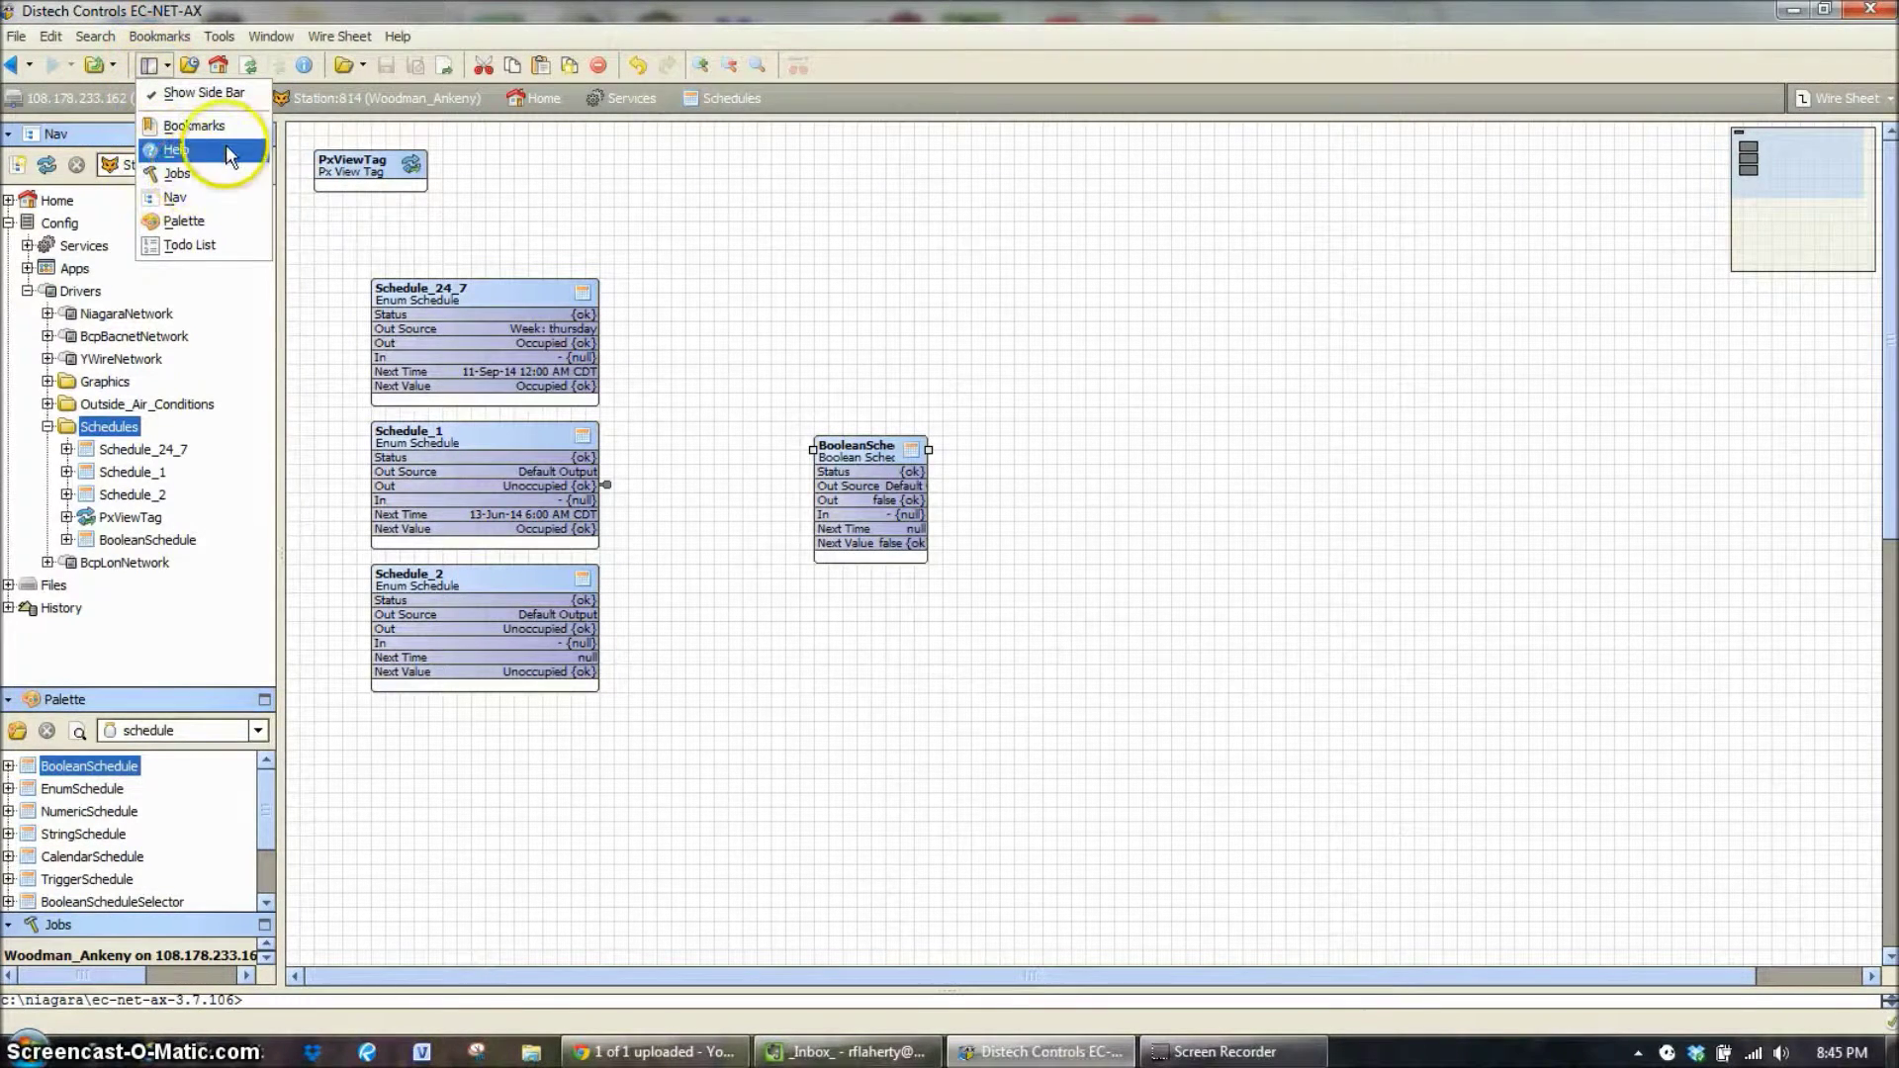
pyautogui.click(535, 245)
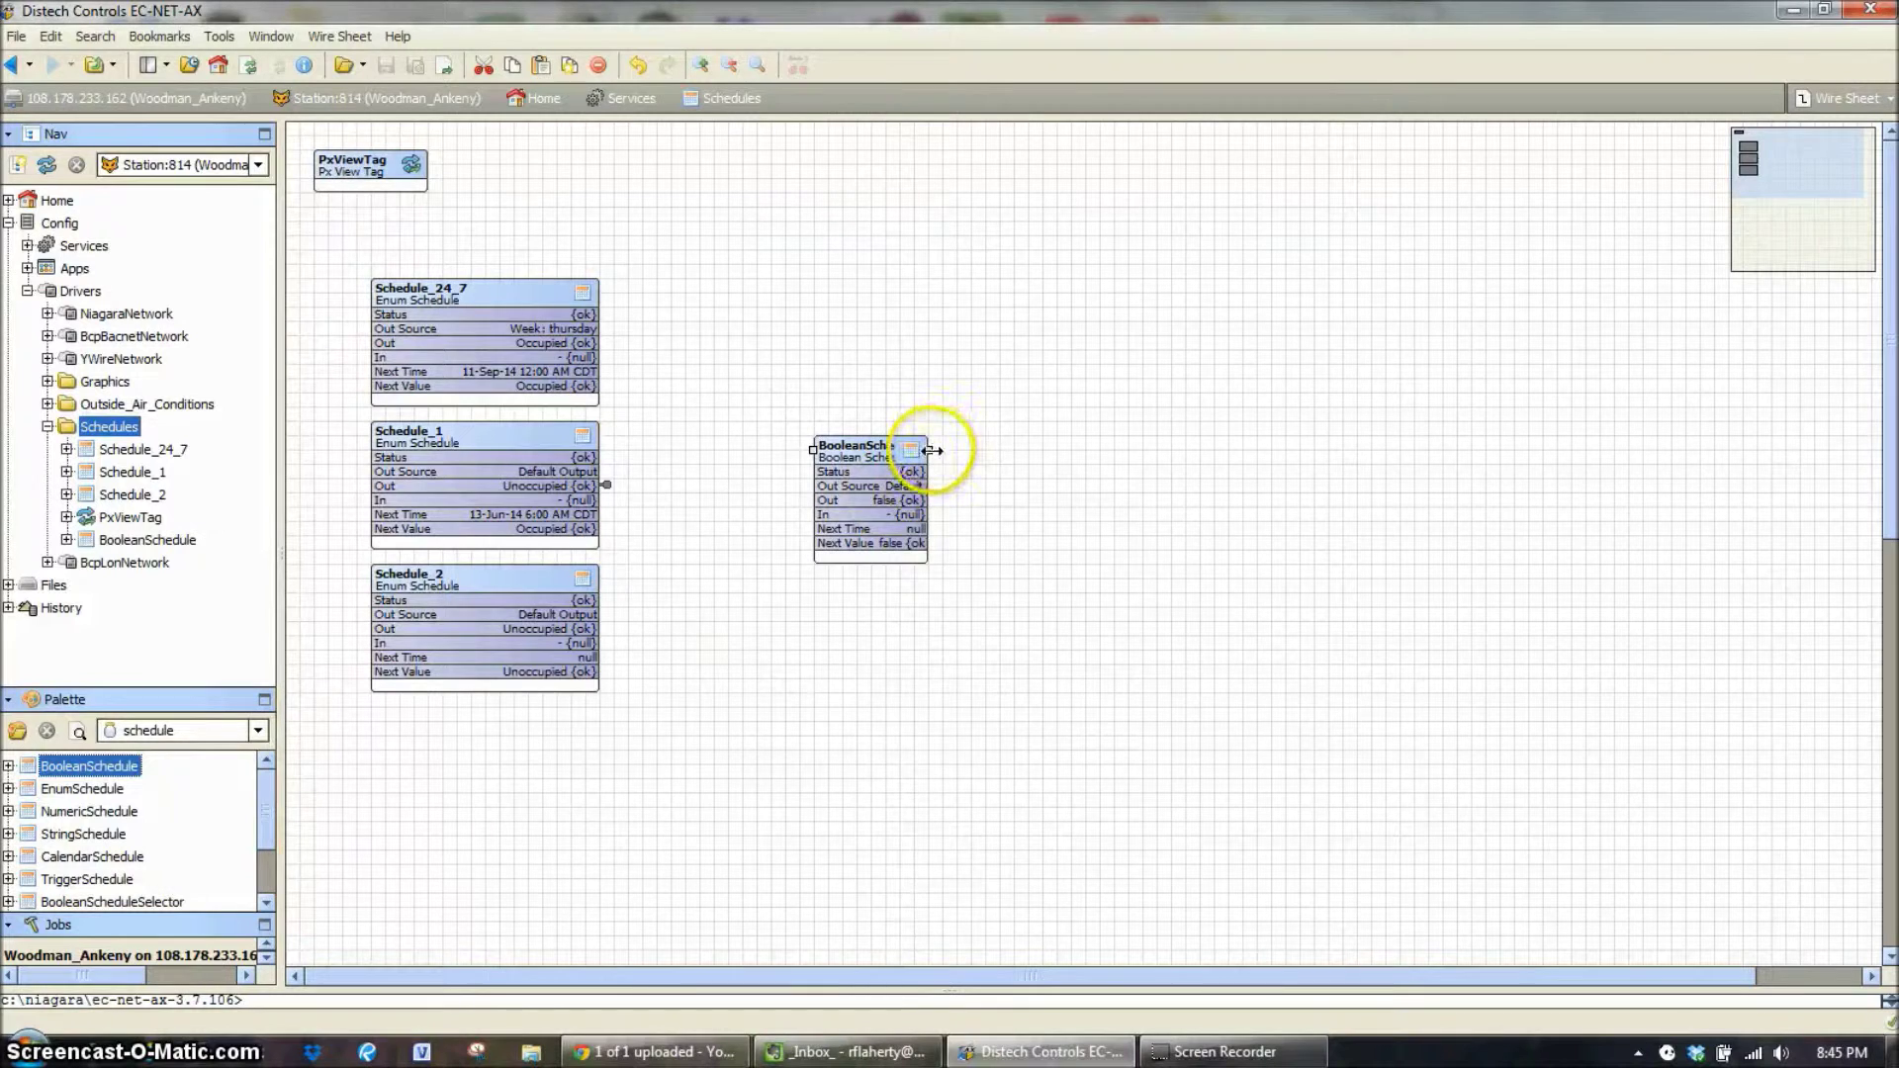
pyautogui.moveTo(926, 449); pyautogui.dragTo(1056, 460)
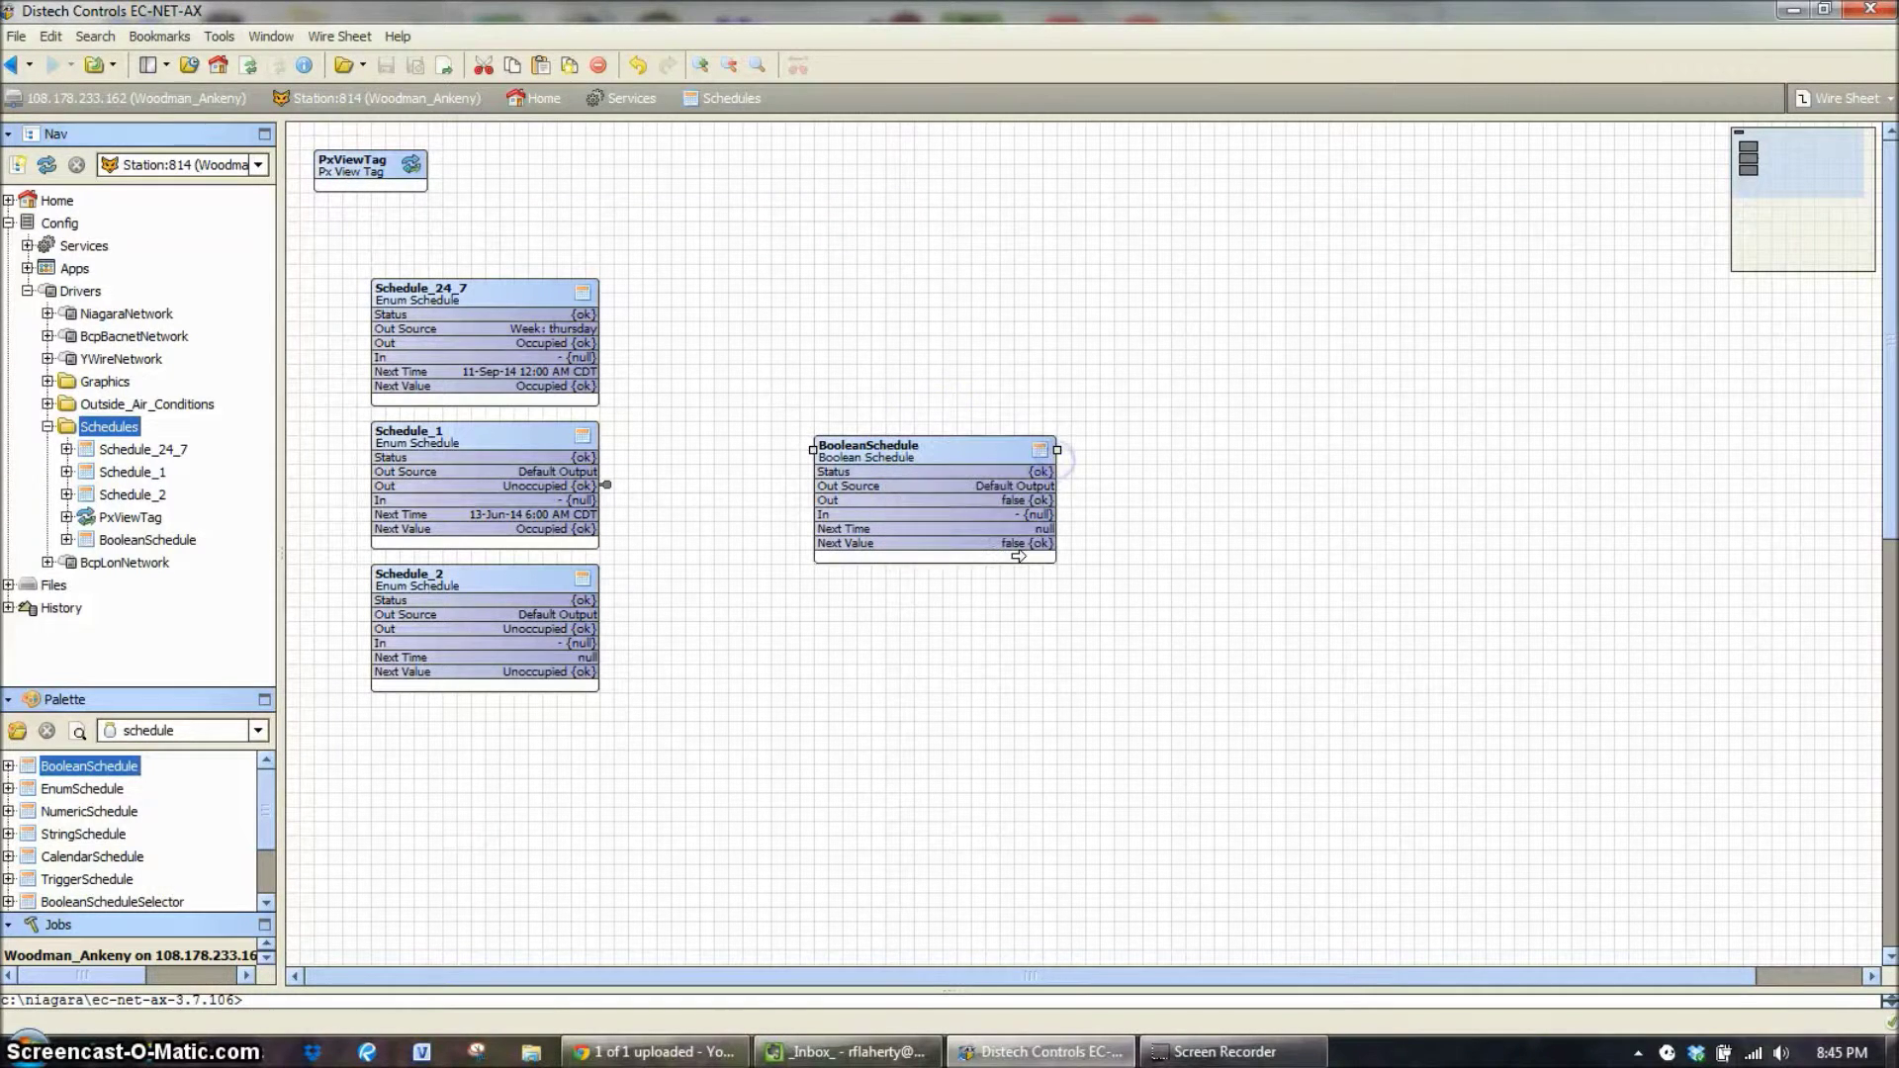
pyautogui.doubleClick(946, 495)
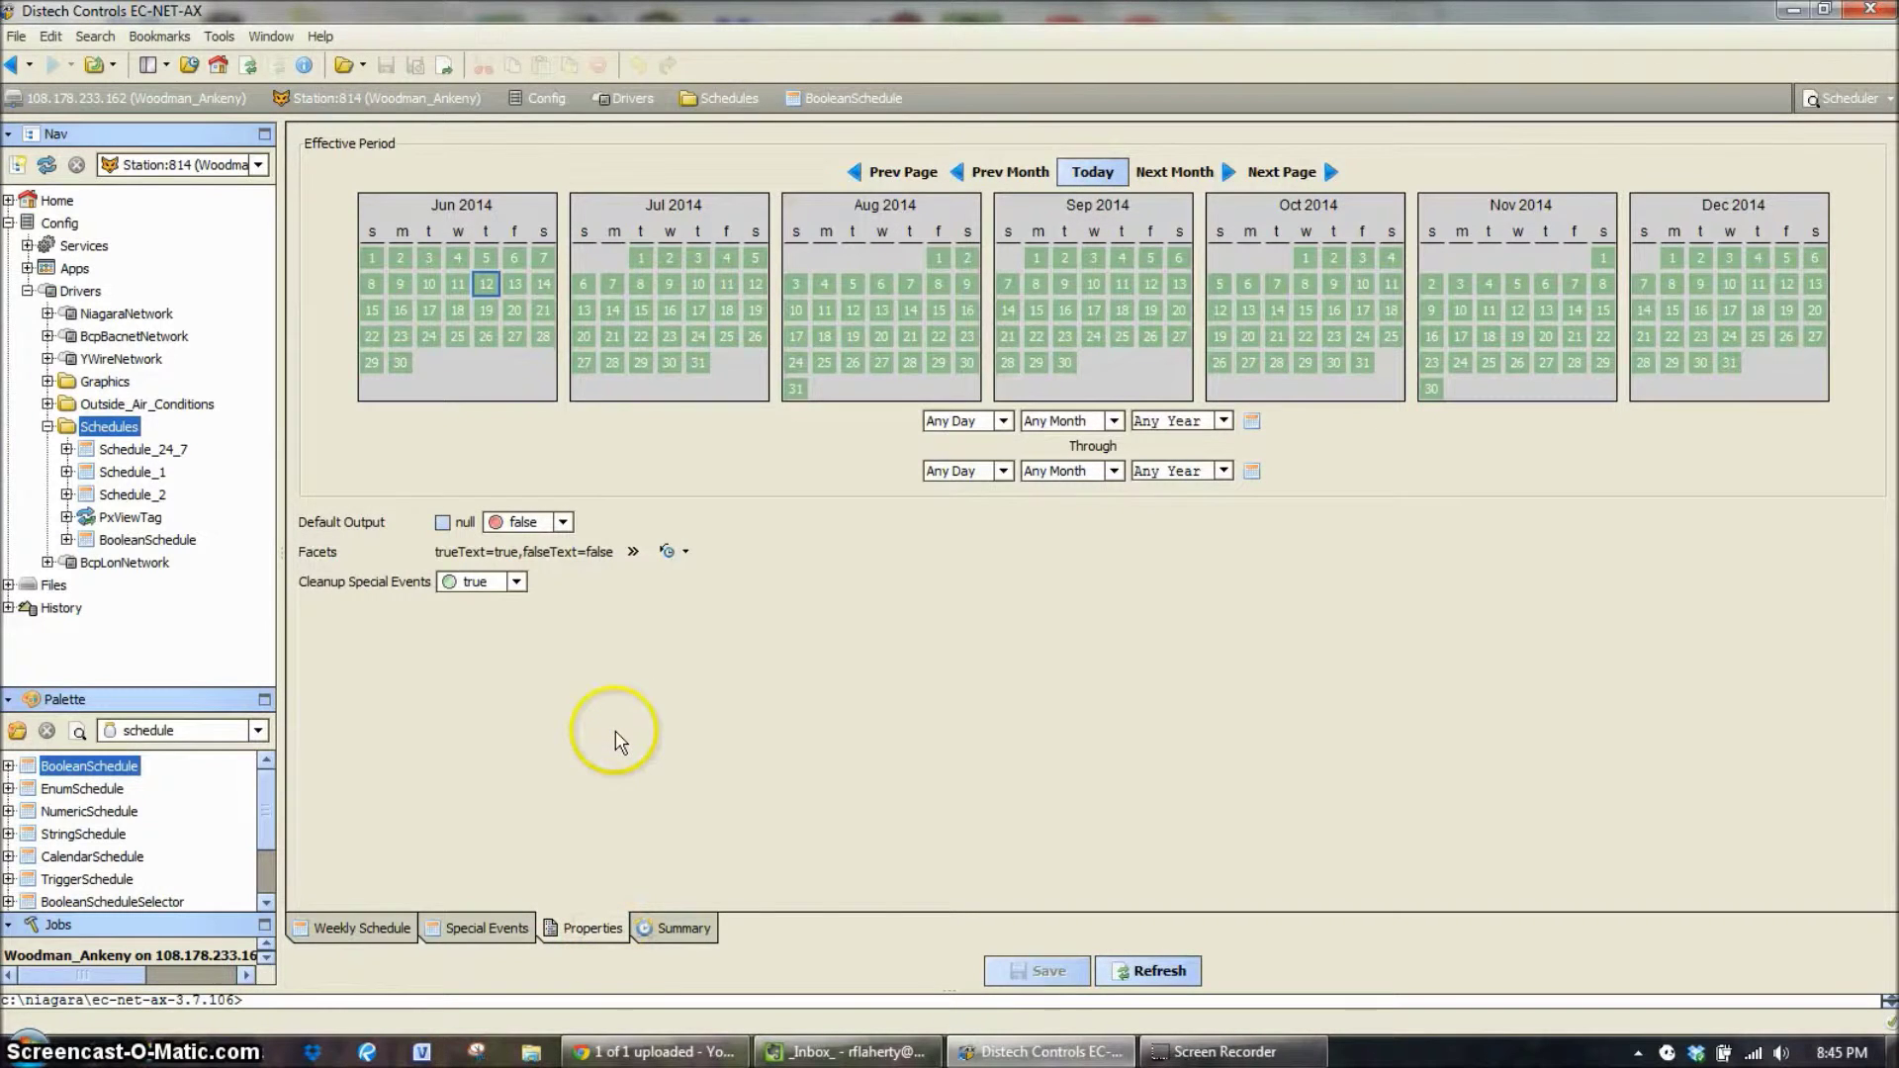
# - Set the BooleanSchedule facets to trueText On and falseText Off
pyautogui.click(633, 551)
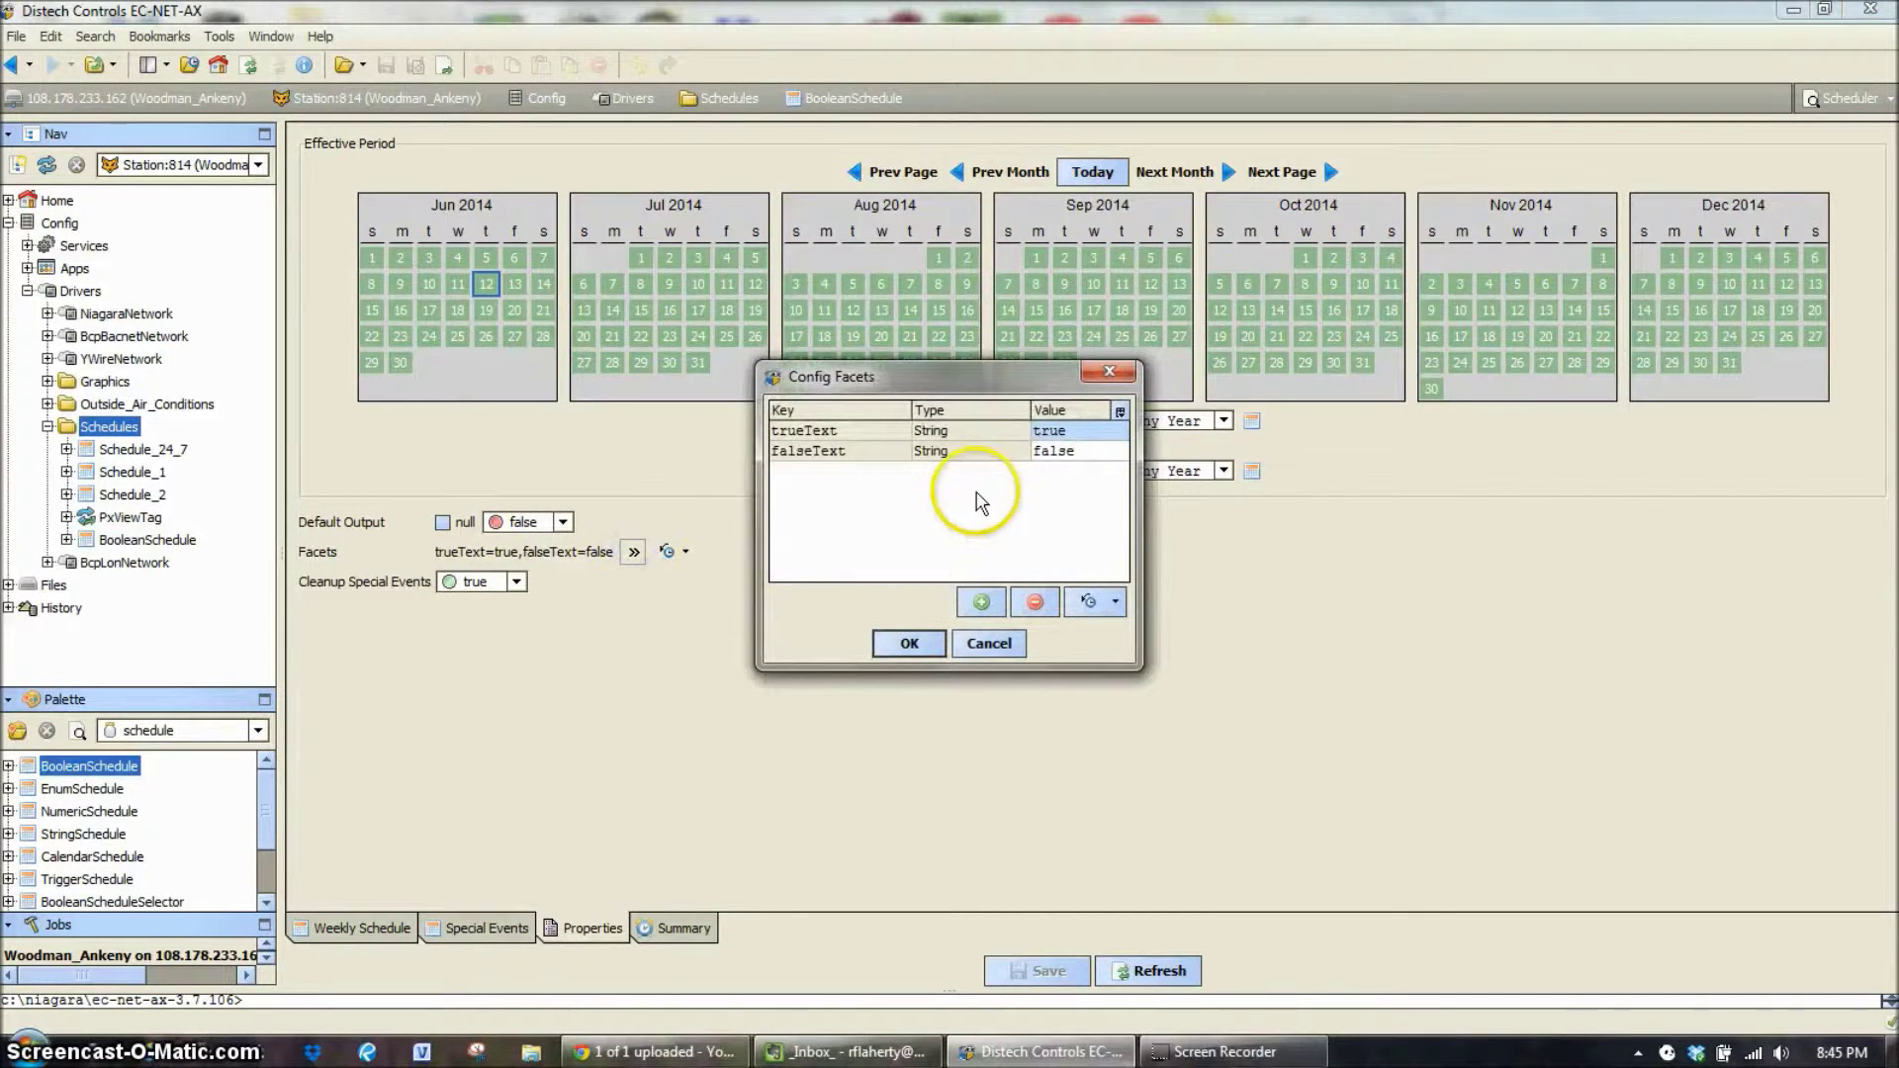
pyautogui.click(1085, 433)
pyautogui.click(1085, 433)
pyautogui.write('On')
pyautogui.press('Return')
pyautogui.write('Off')
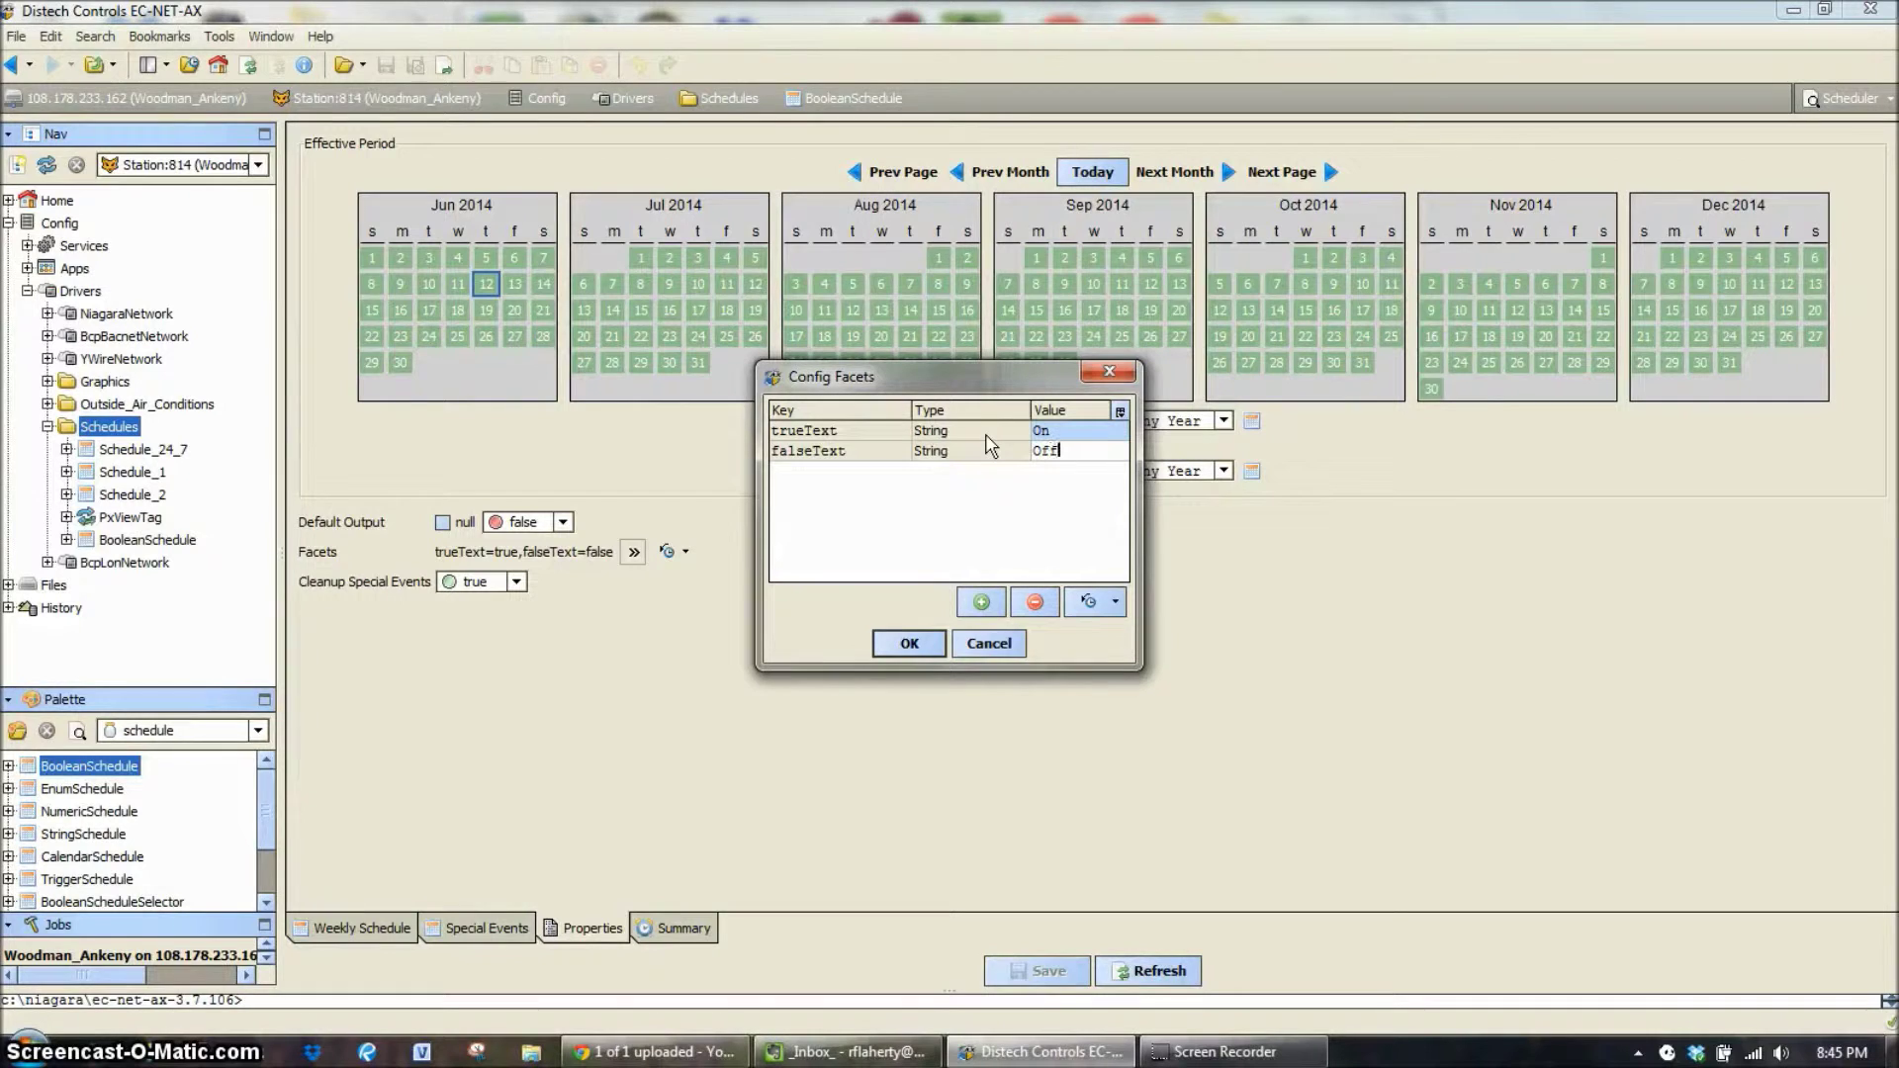
pyautogui.click(904, 646)
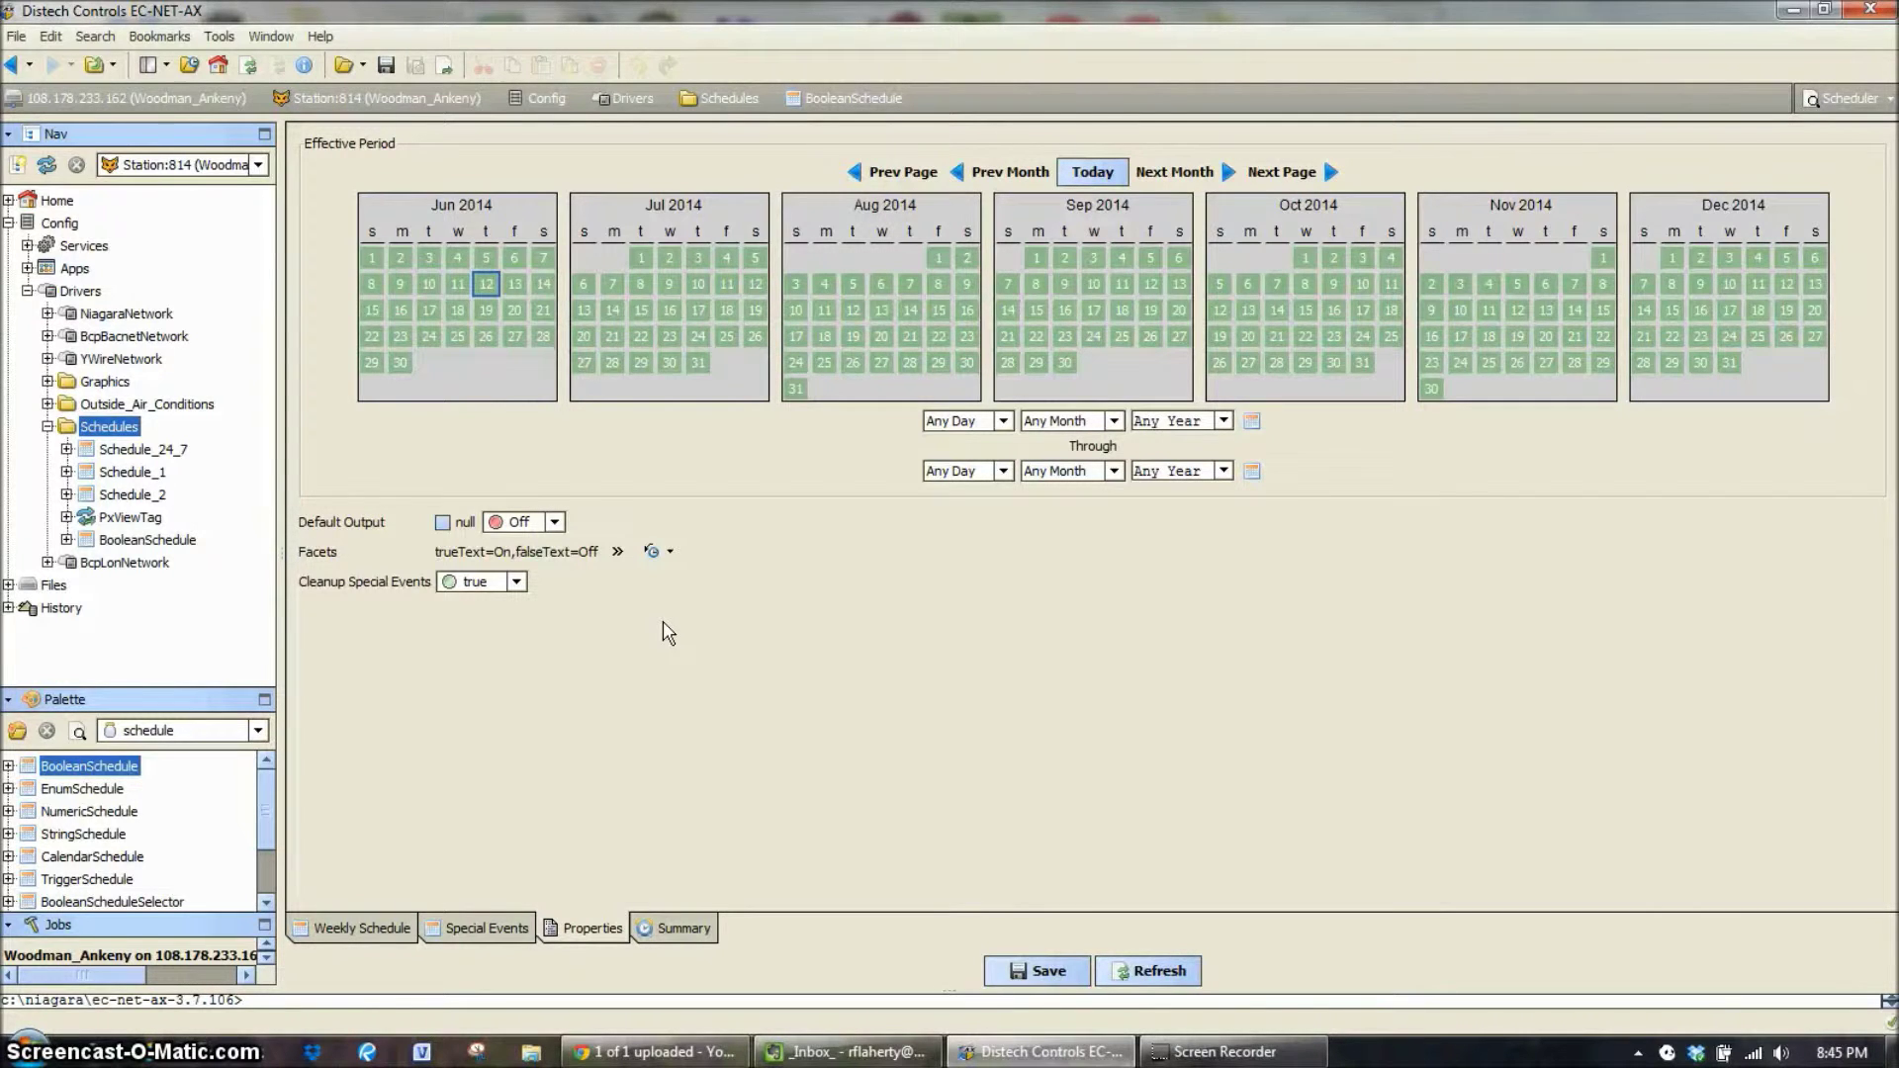
# - Save the BooleanSchedule properties with the new On/Off facets
pyautogui.click(654, 708)
pyautogui.click(1044, 969)
pyautogui.click(336, 930)
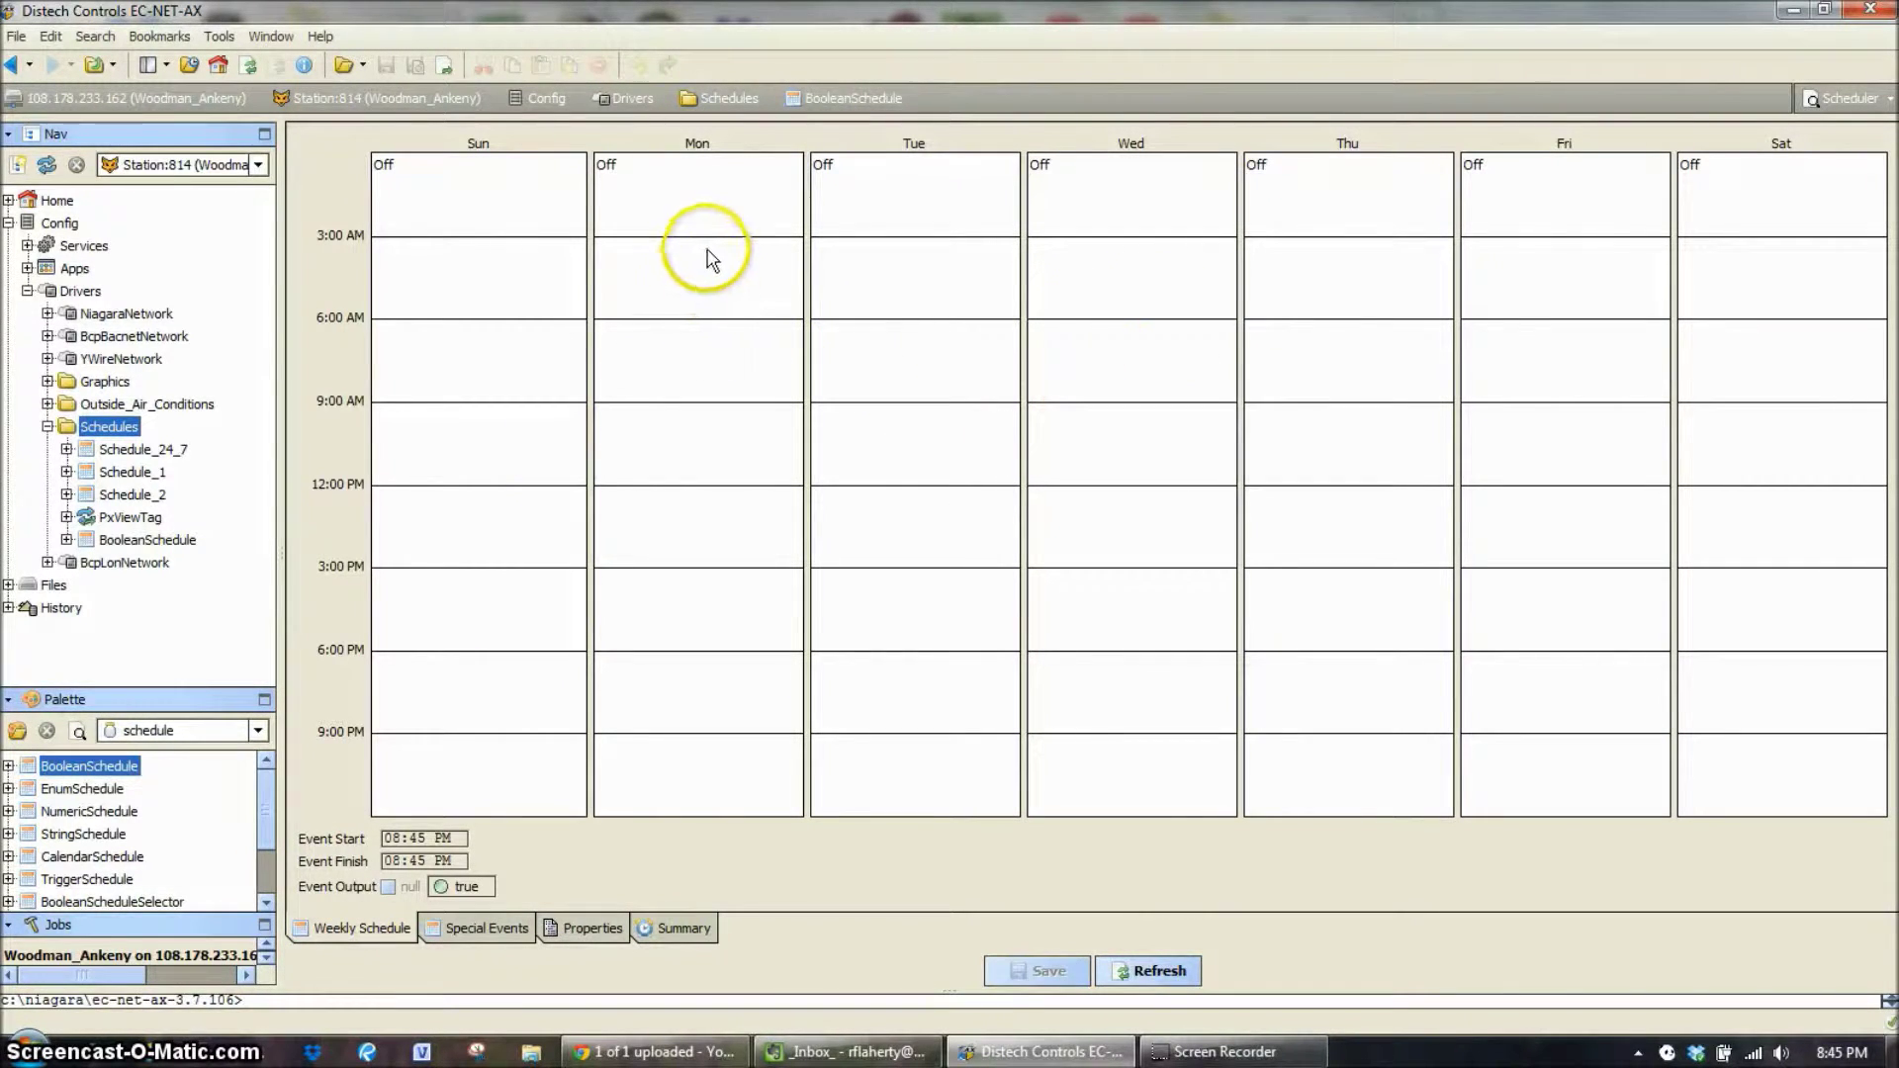
# - Create a Monday On event from 6:30 AM to 4:30 PM in the weekly schedule
pyautogui.click(703, 331)
pyautogui.moveTo(704, 331); pyautogui.dragTo(700, 622)
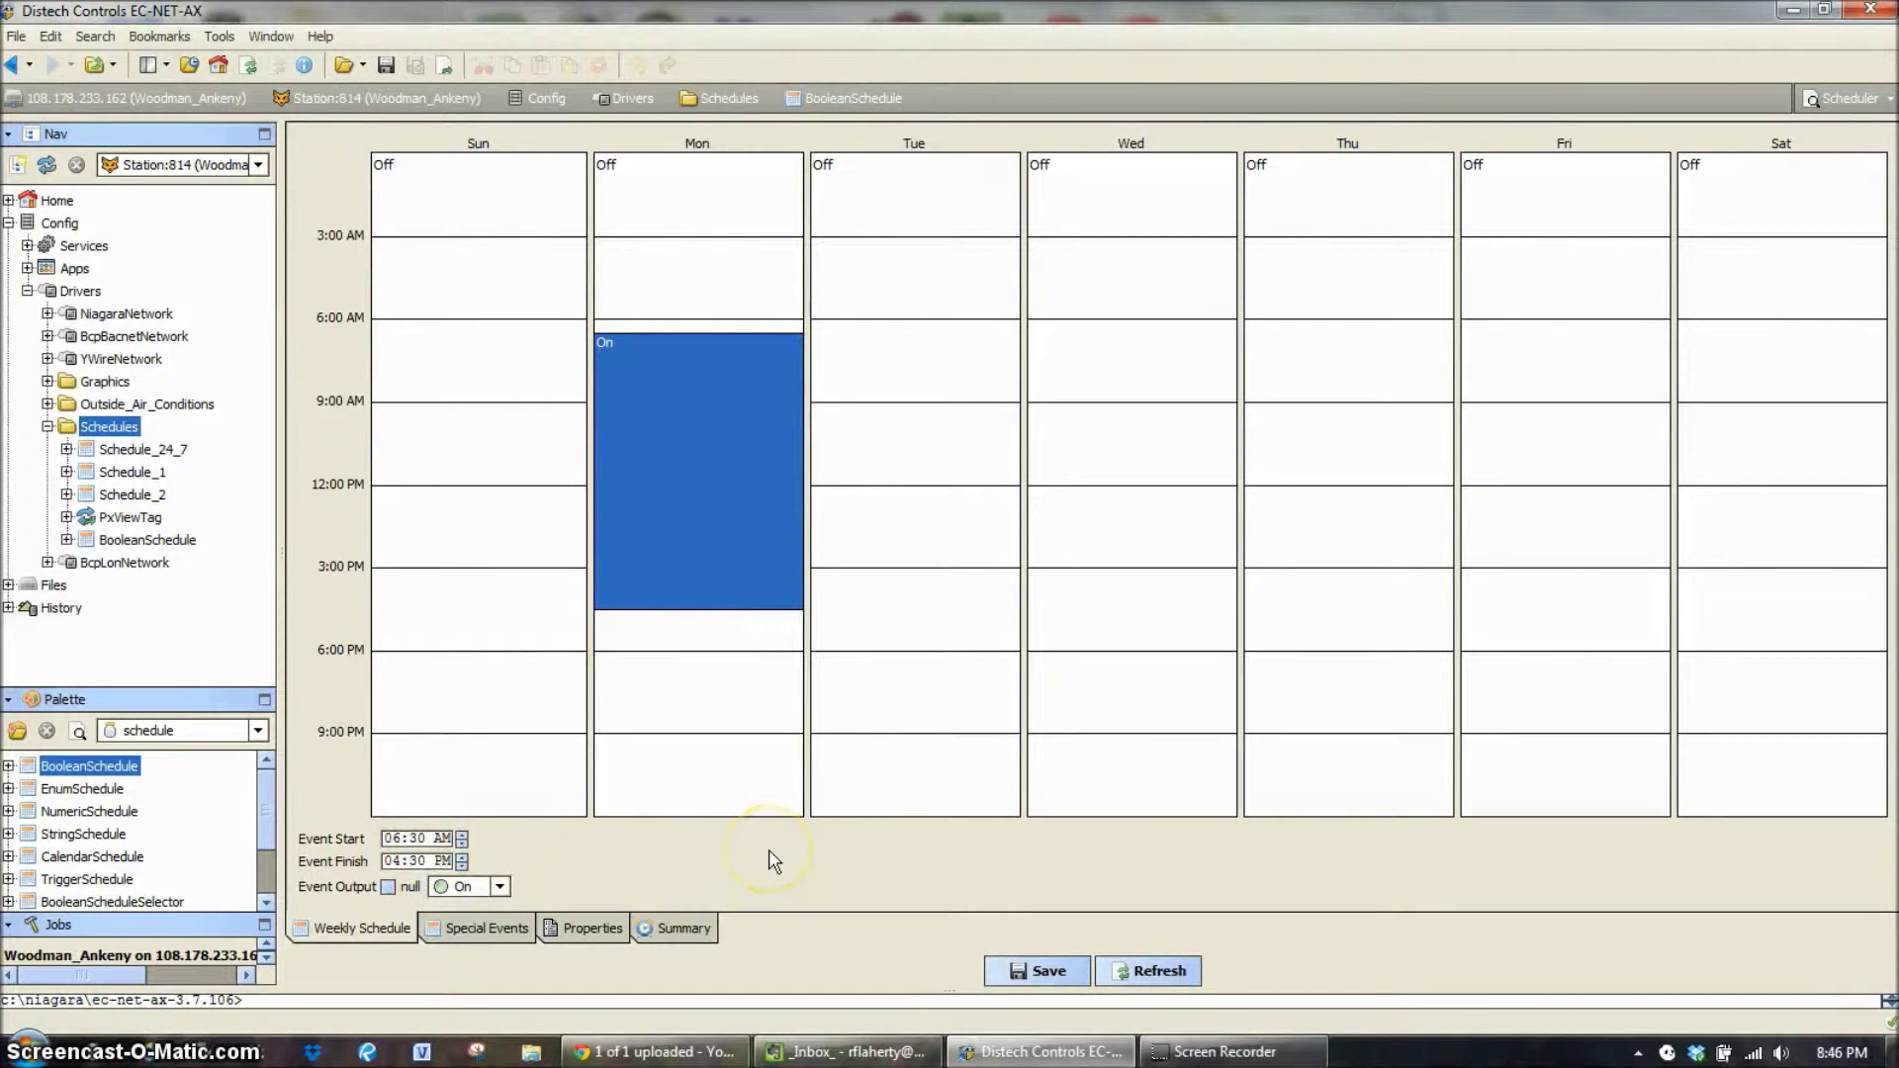
pyautogui.click(487, 928)
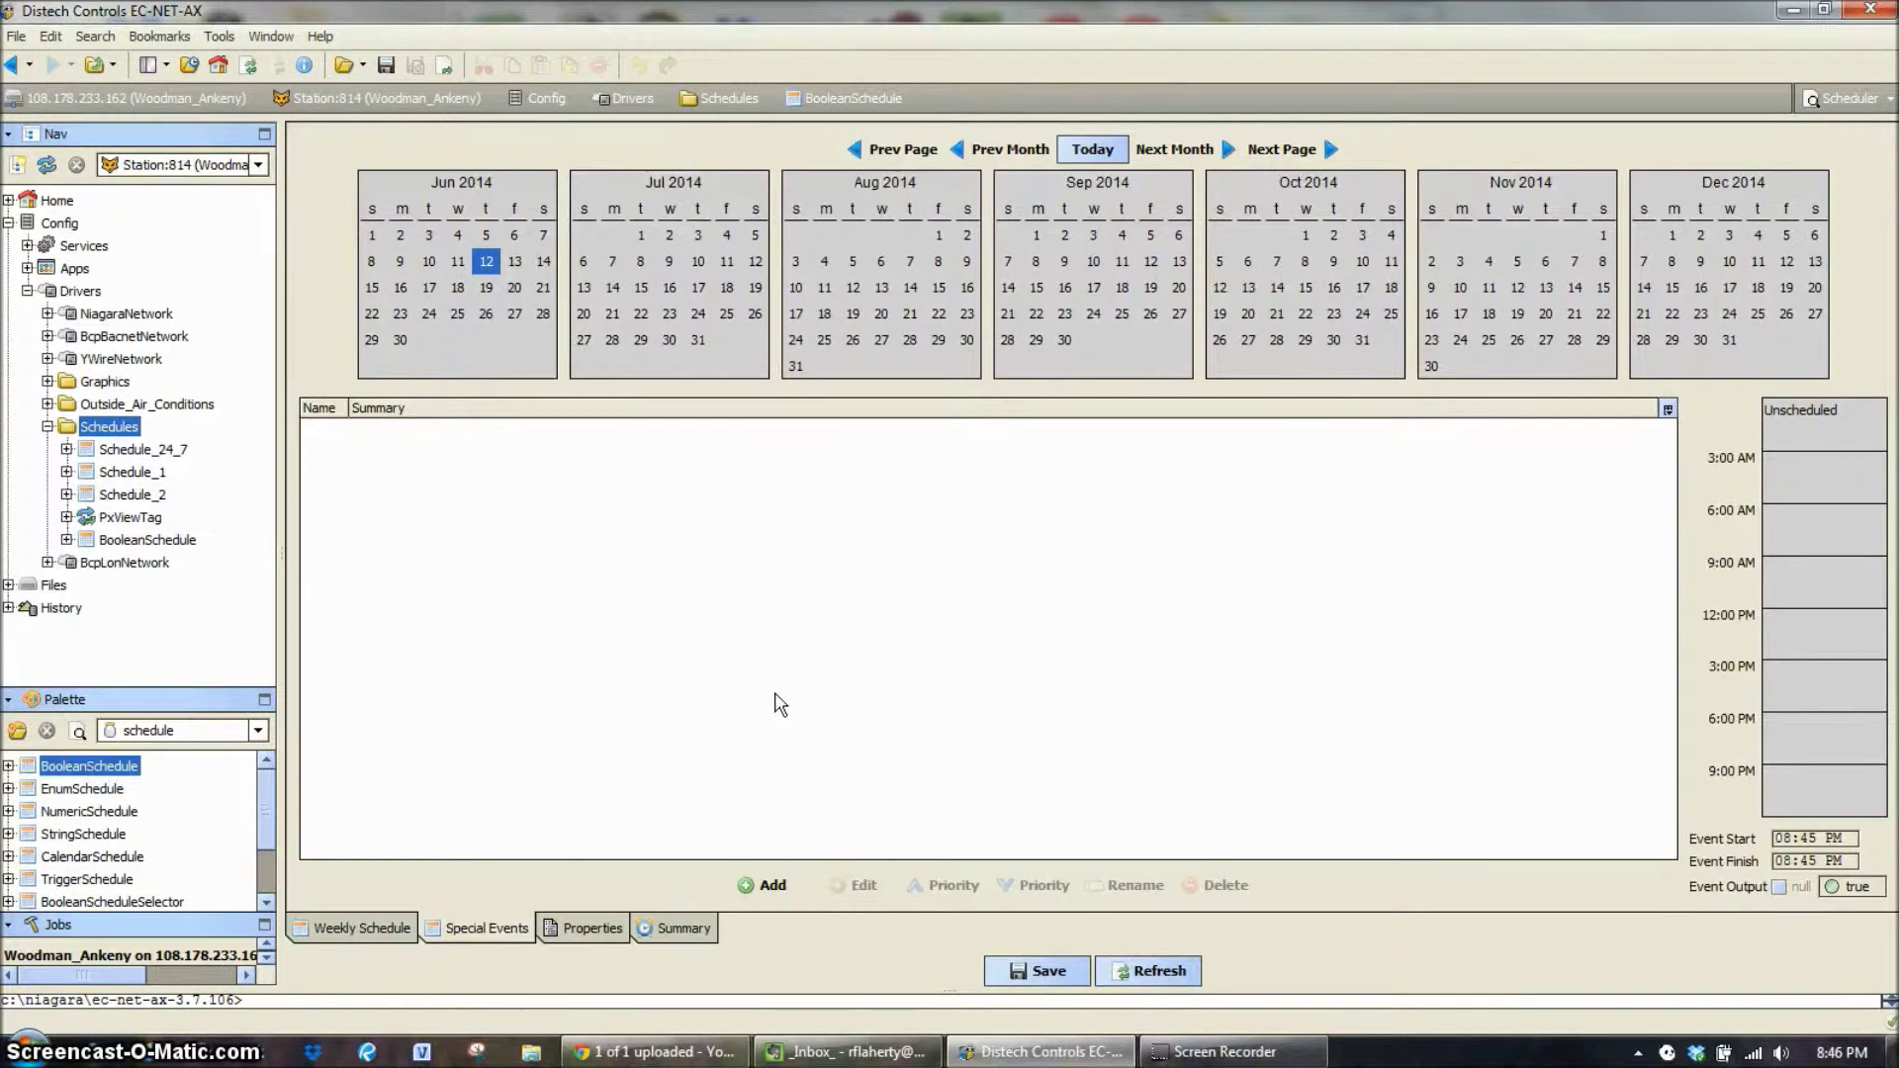
# - Add a new special event named Sprinkler with the Custom event type
pyautogui.click(492, 472)
pyautogui.click(749, 887)
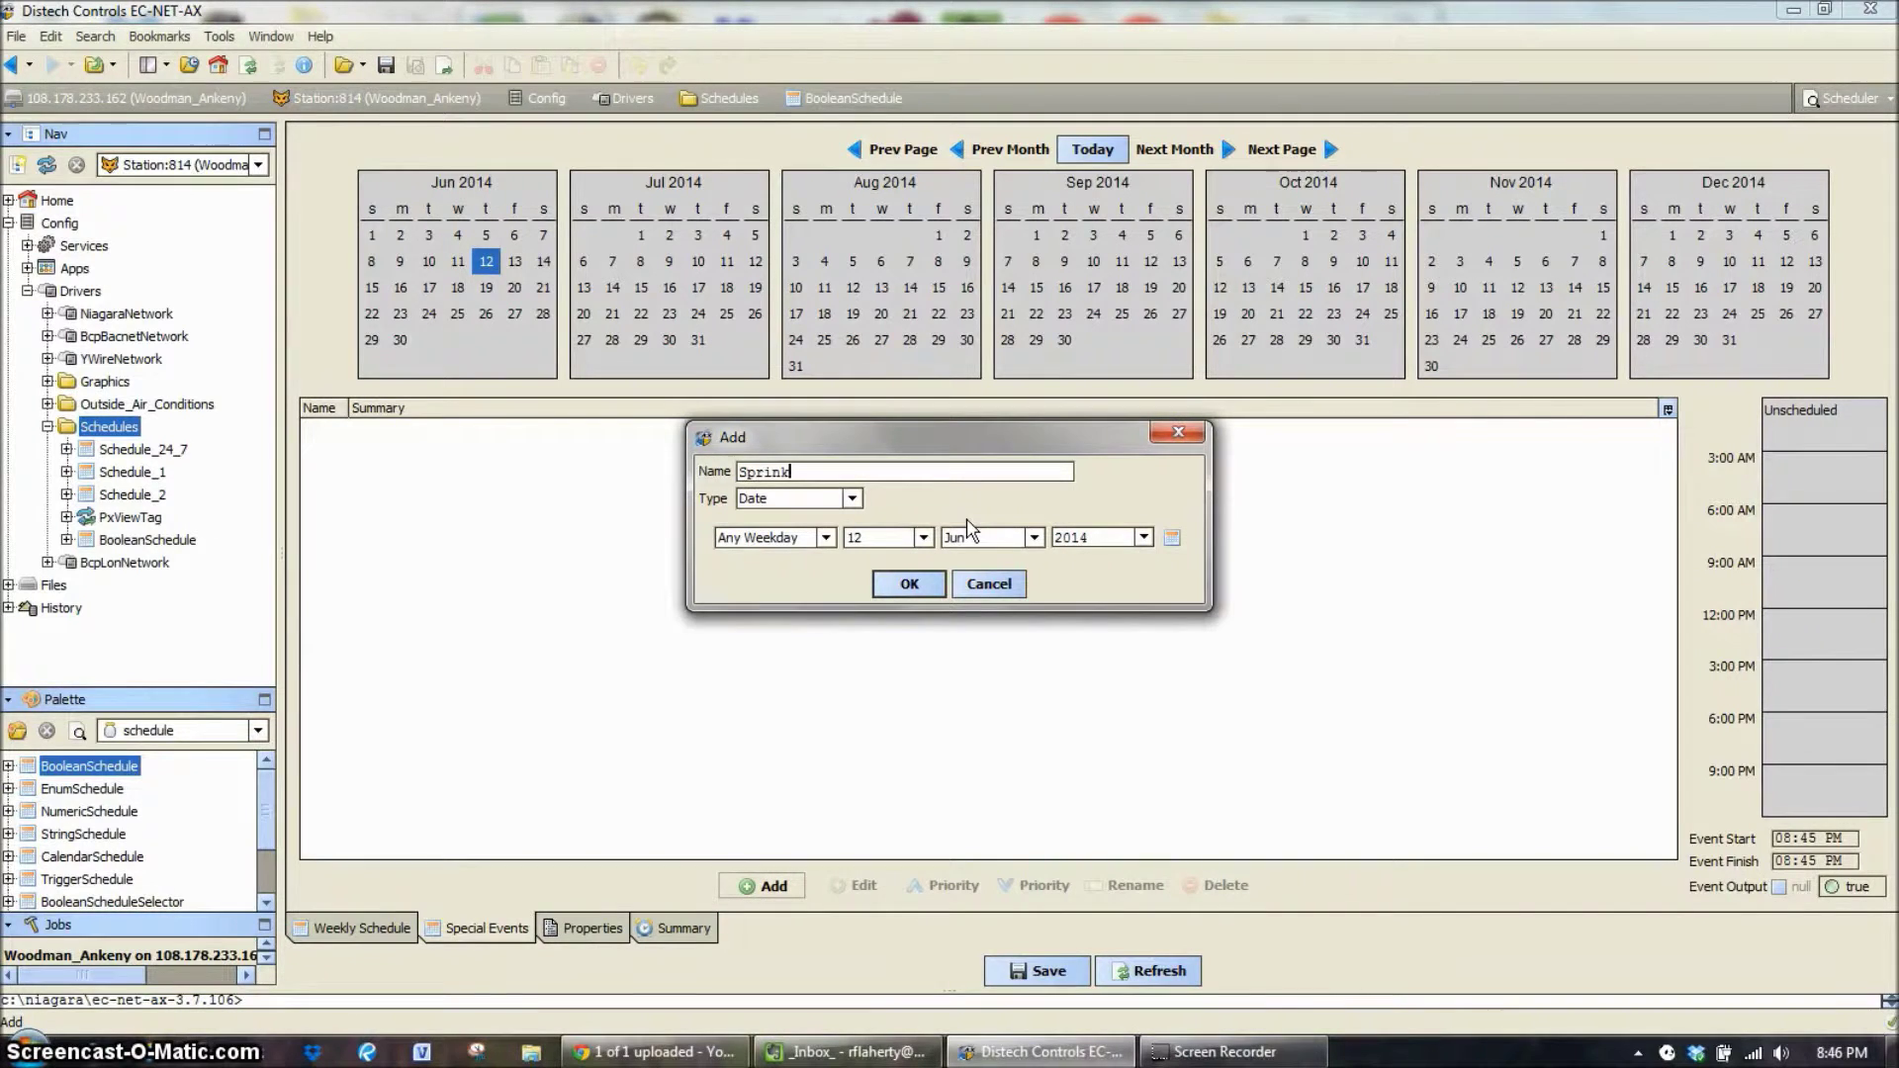
pyautogui.click(850, 499)
pyautogui.click(767, 585)
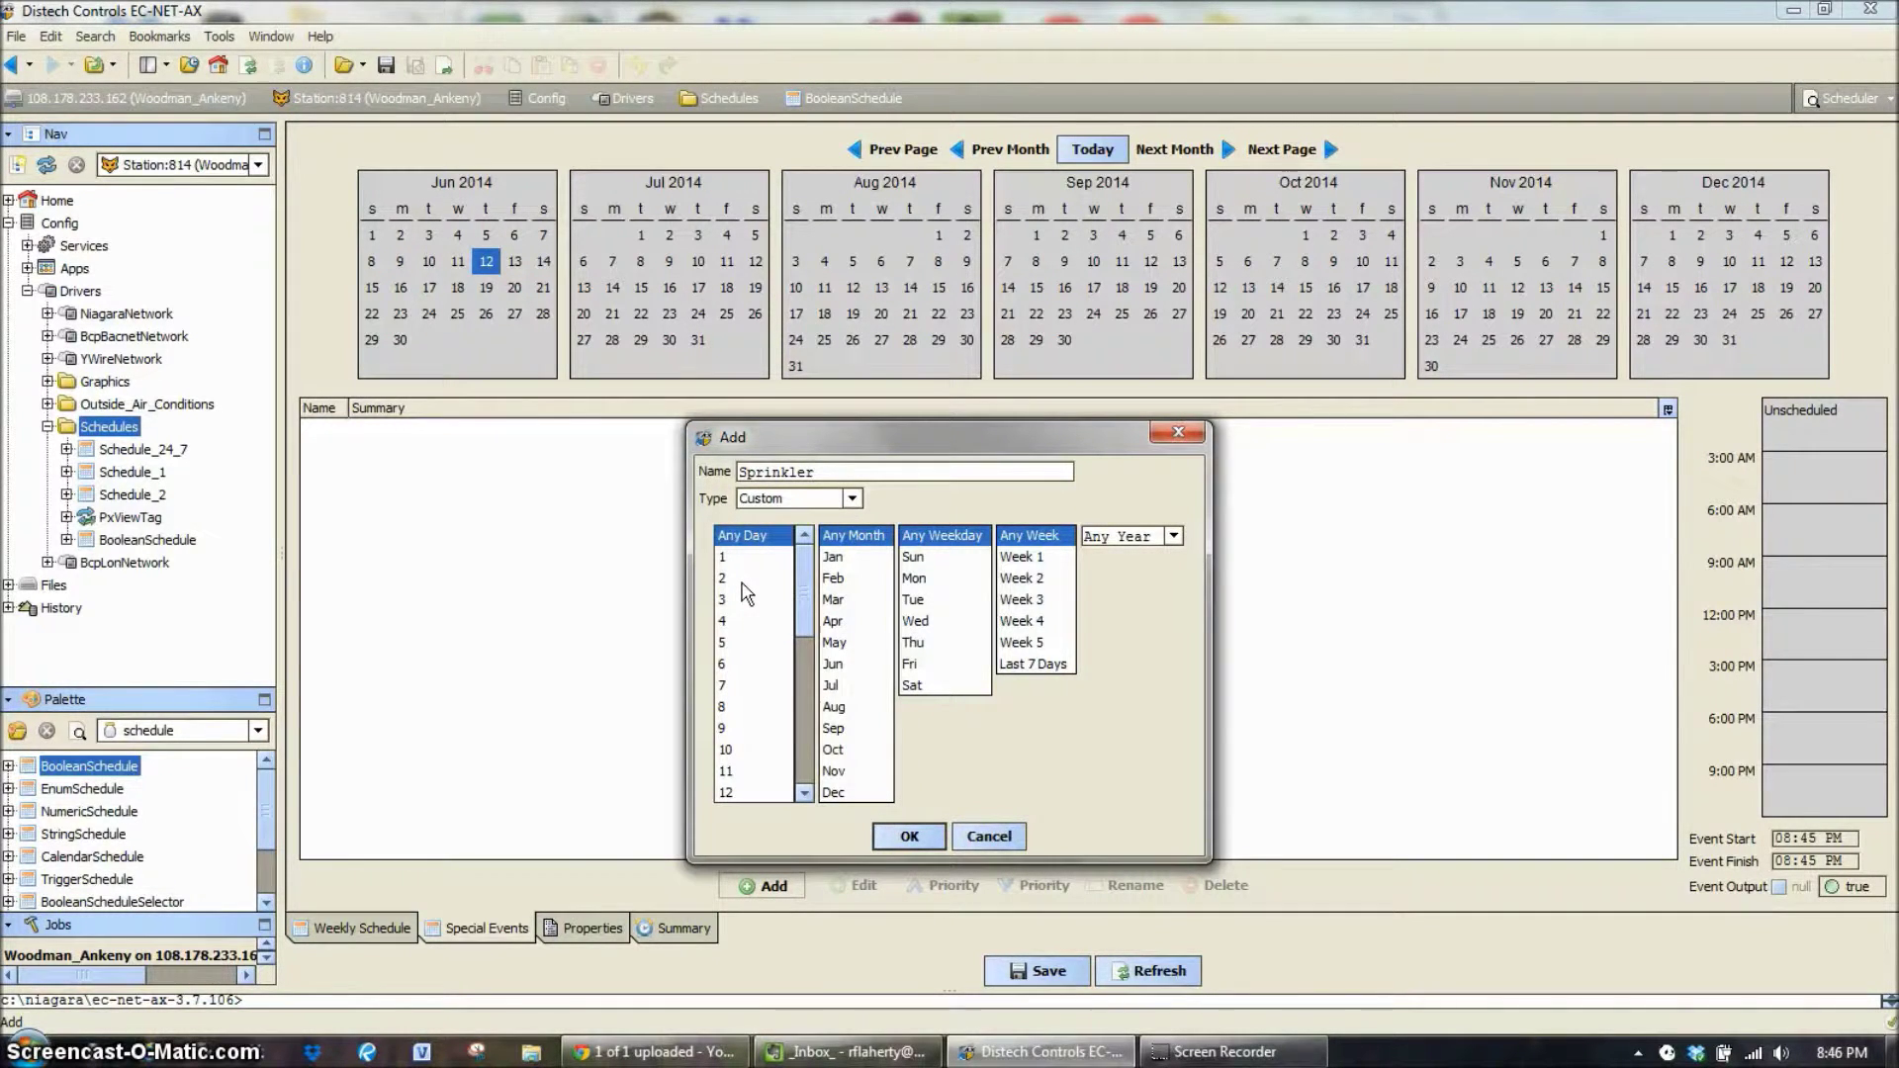
# - Restrict Sprinkler to June through August on Mondays and Thursdays, and confirm it
pyautogui.click(839, 662)
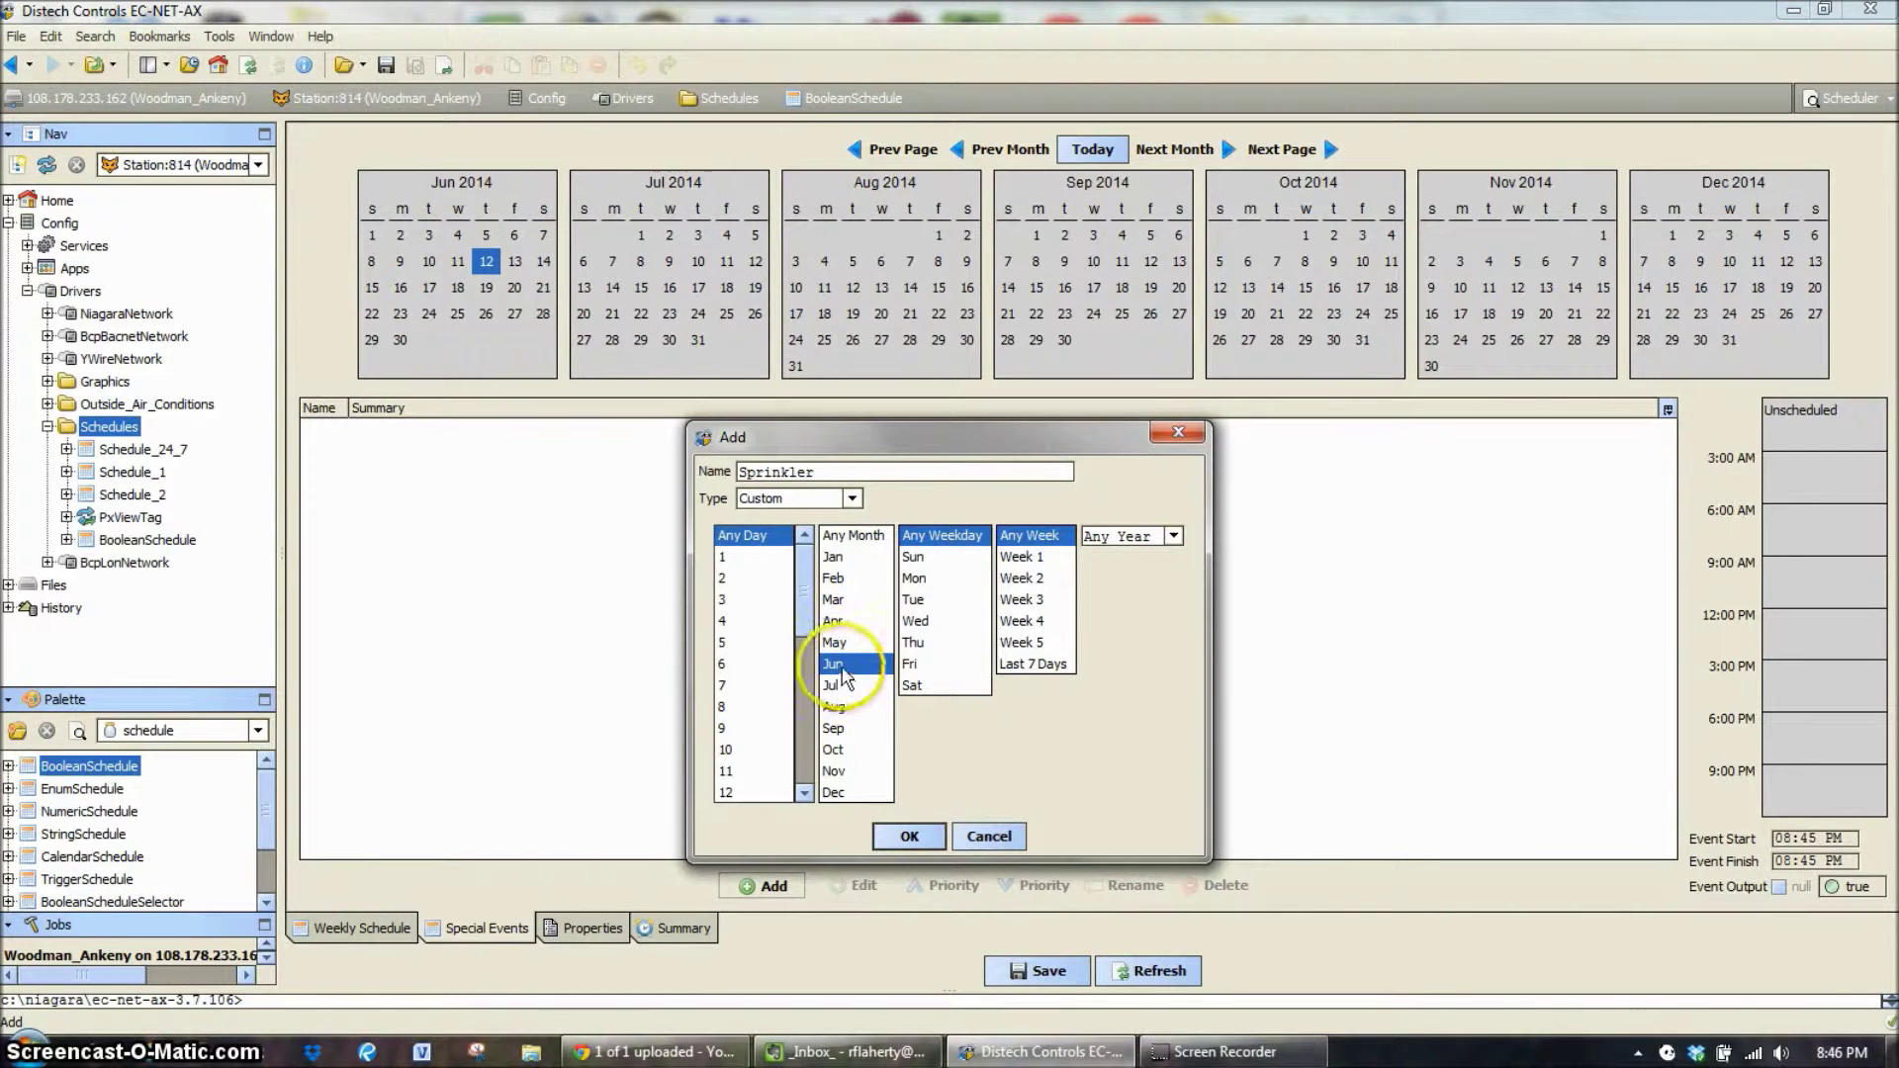
pyautogui.moveTo(840, 689); pyautogui.dragTo(842, 712)
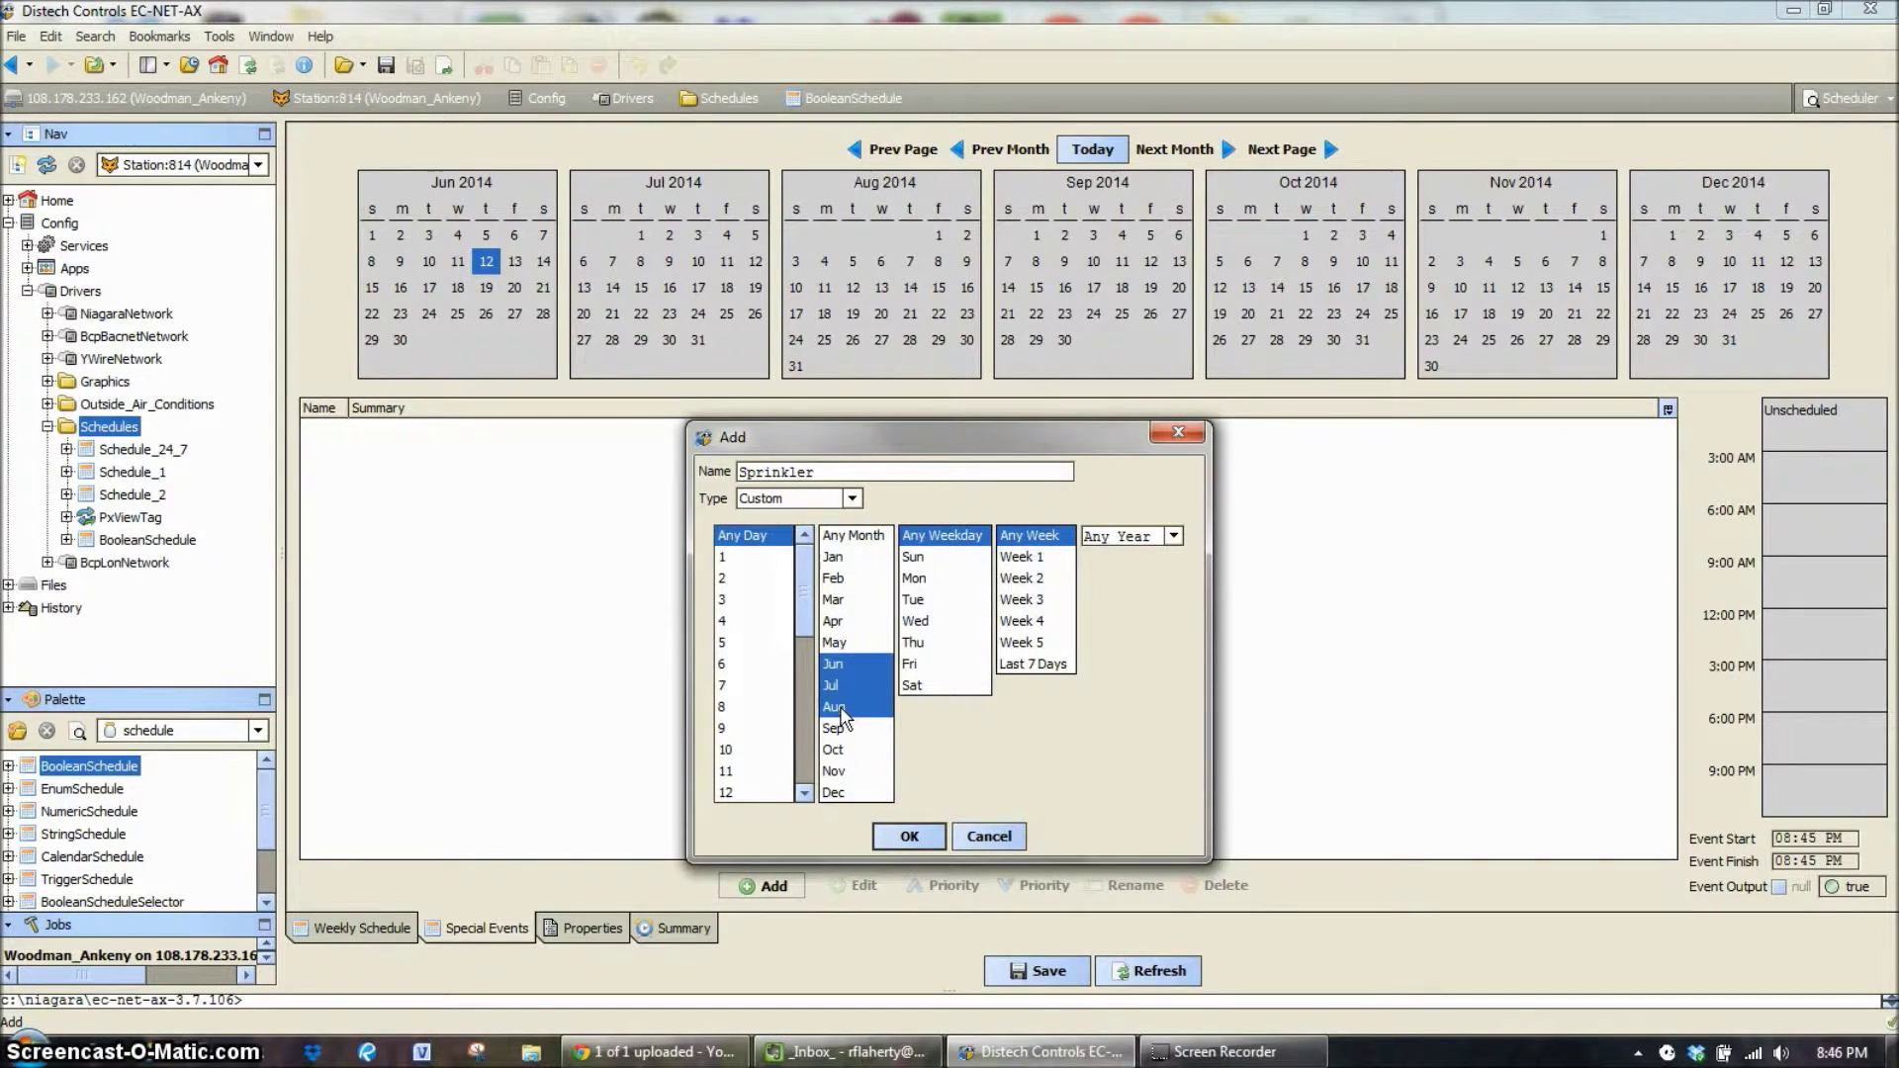
pyautogui.click(949, 566)
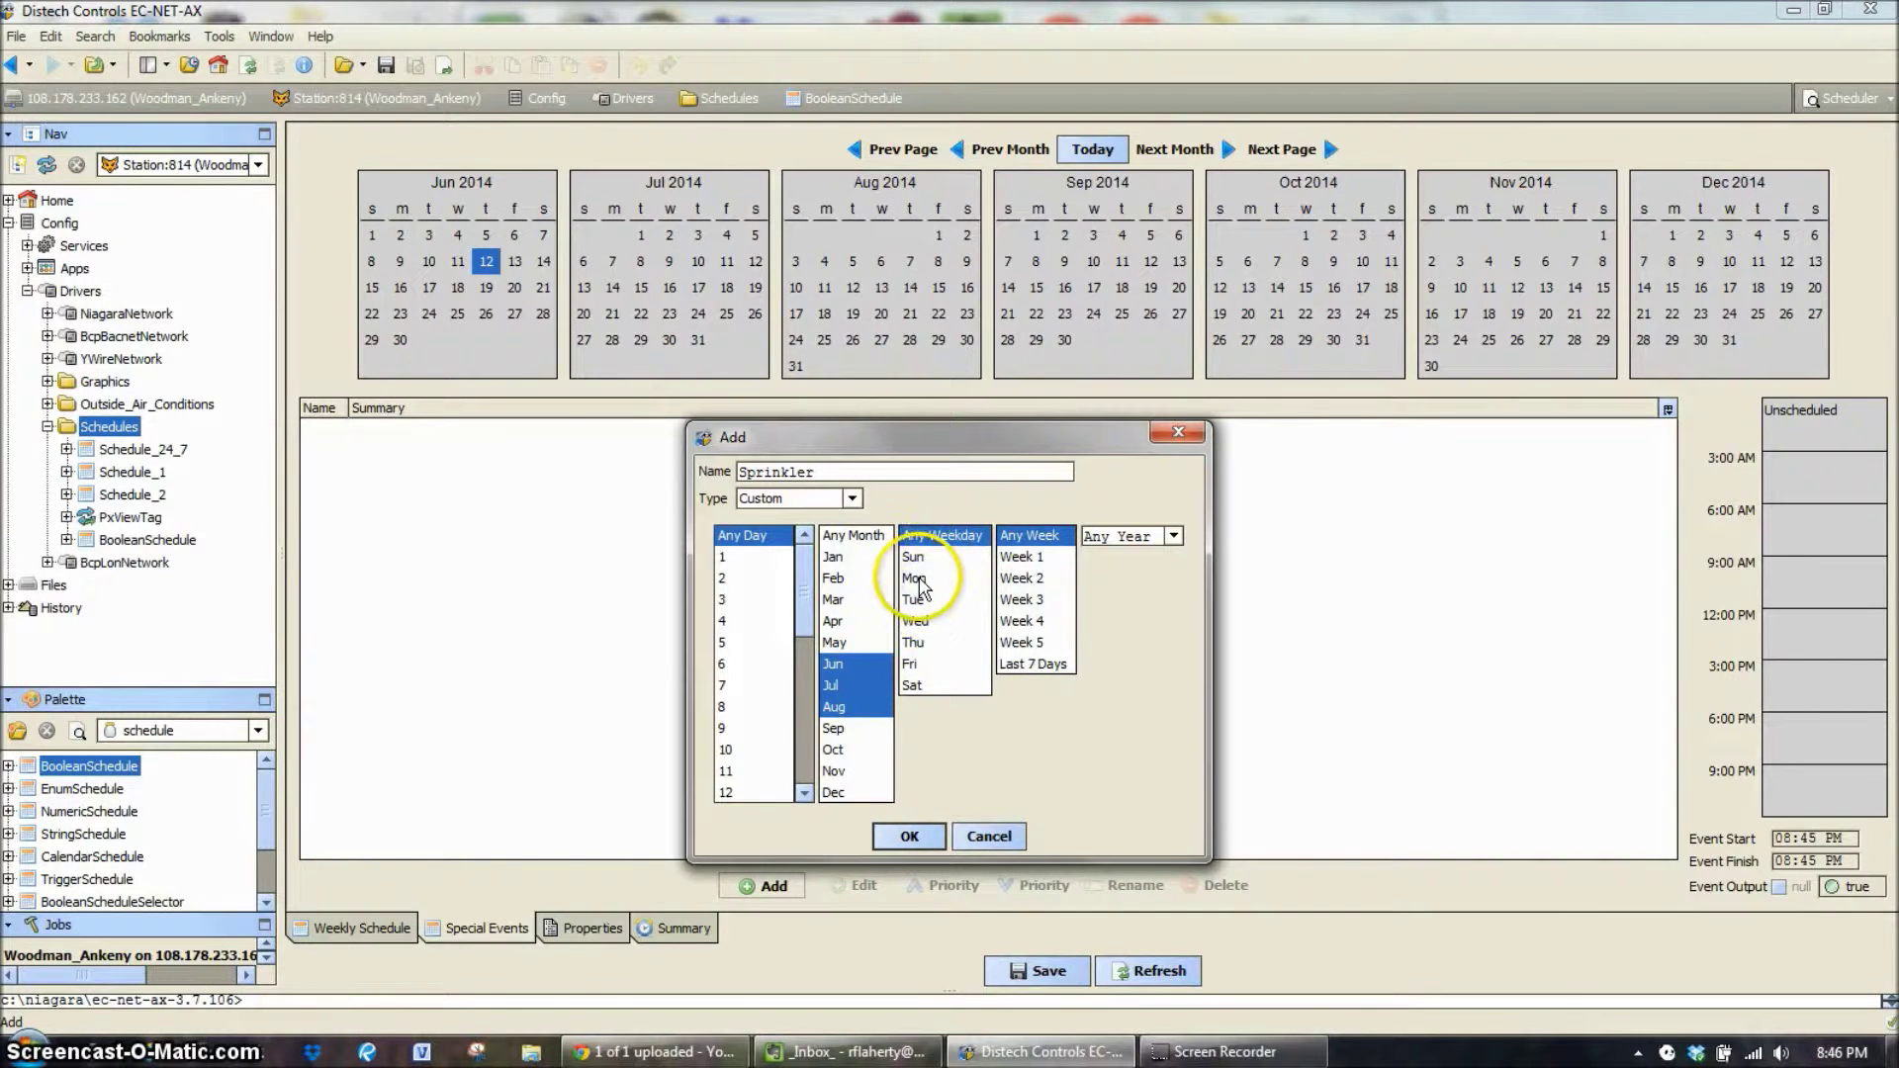
pyautogui.click(919, 582)
pyautogui.keyDown('ctrl'); pyautogui.click(914, 645); pyautogui.keyUp('ctrl')
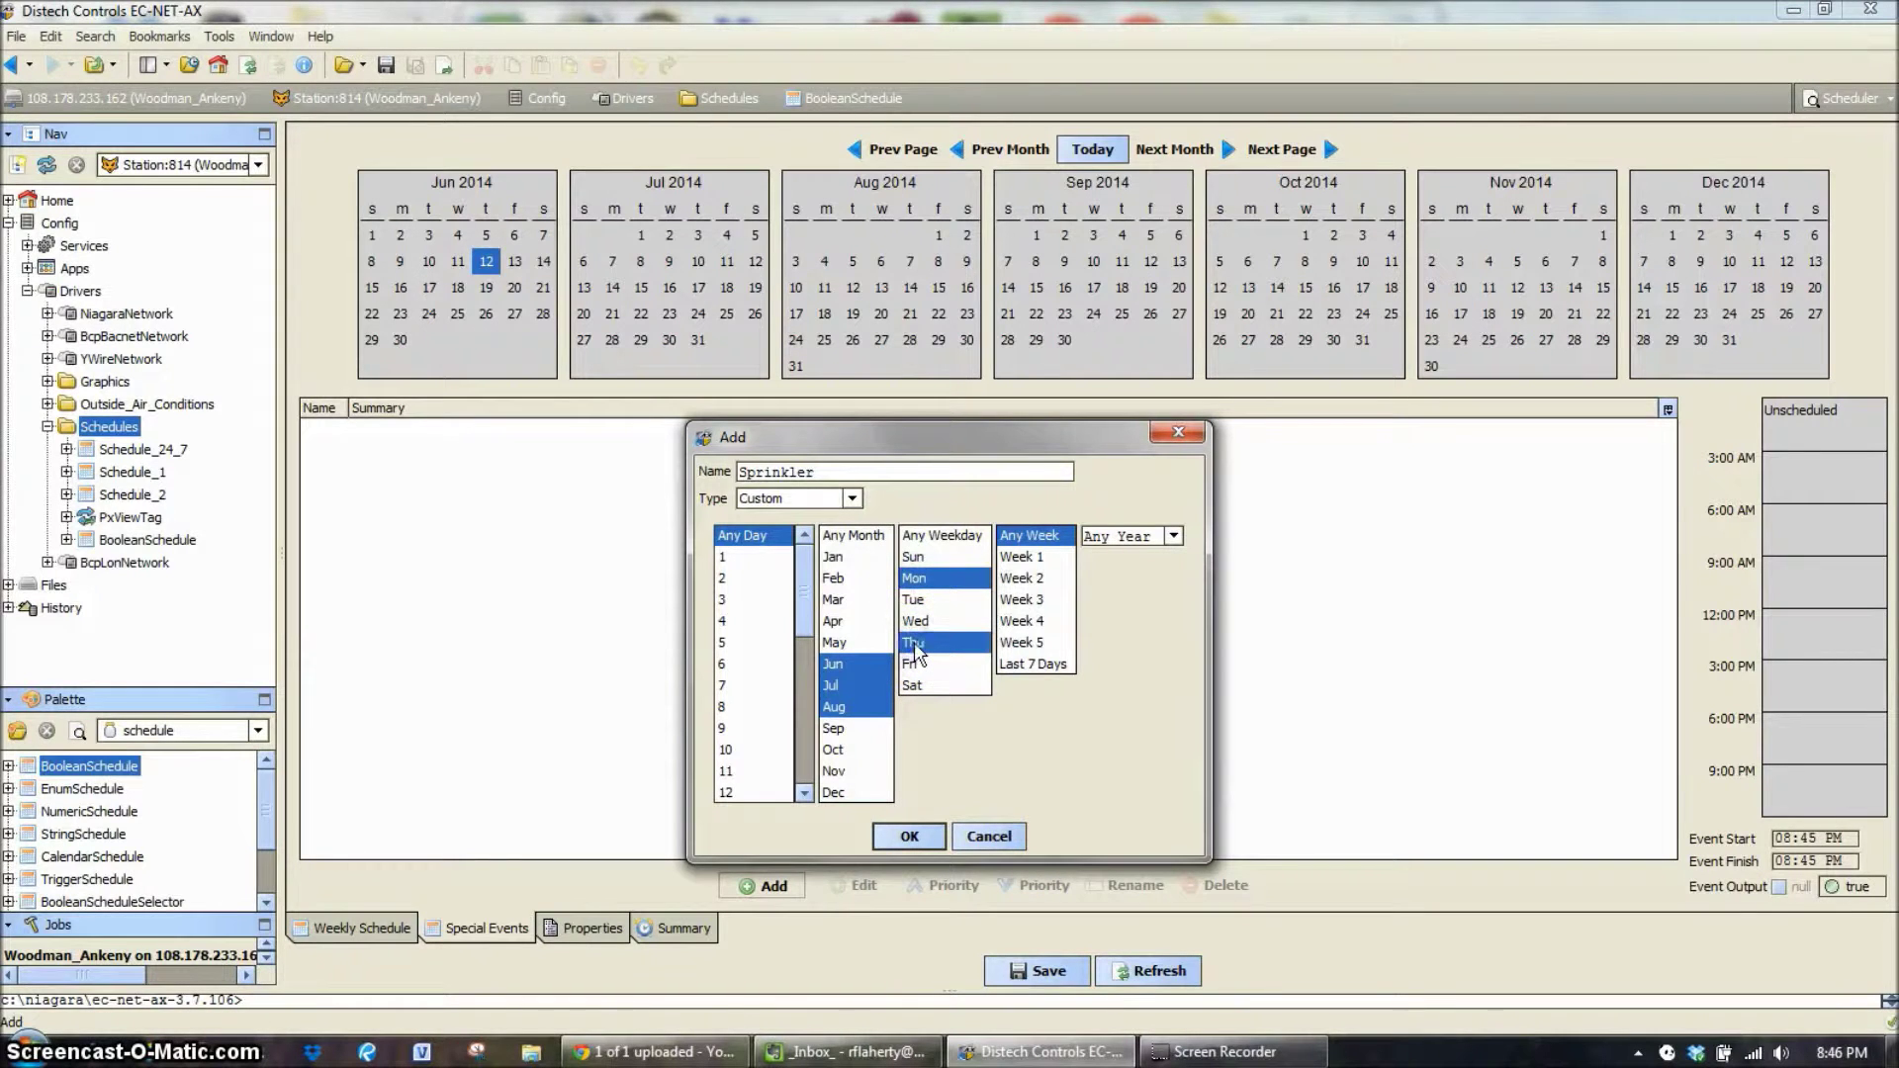
pyautogui.click(1039, 539)
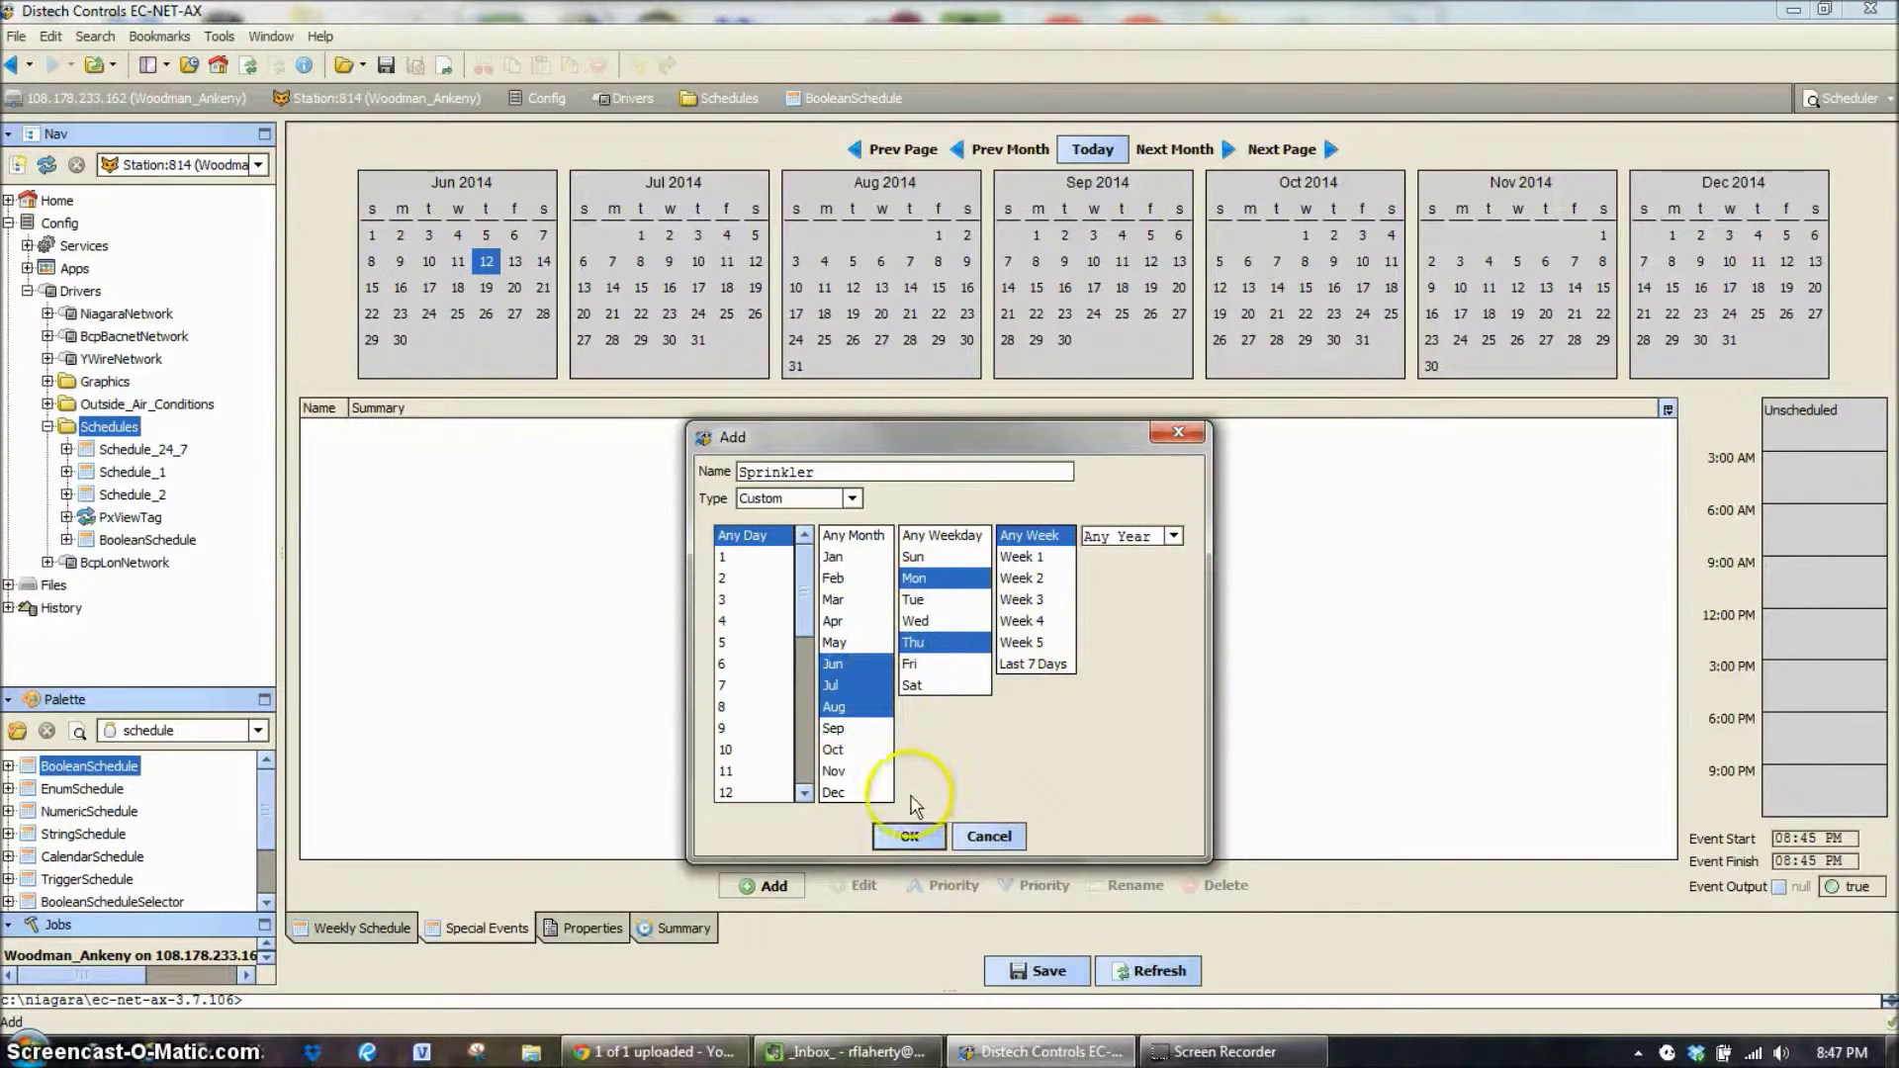
pyautogui.click(902, 838)
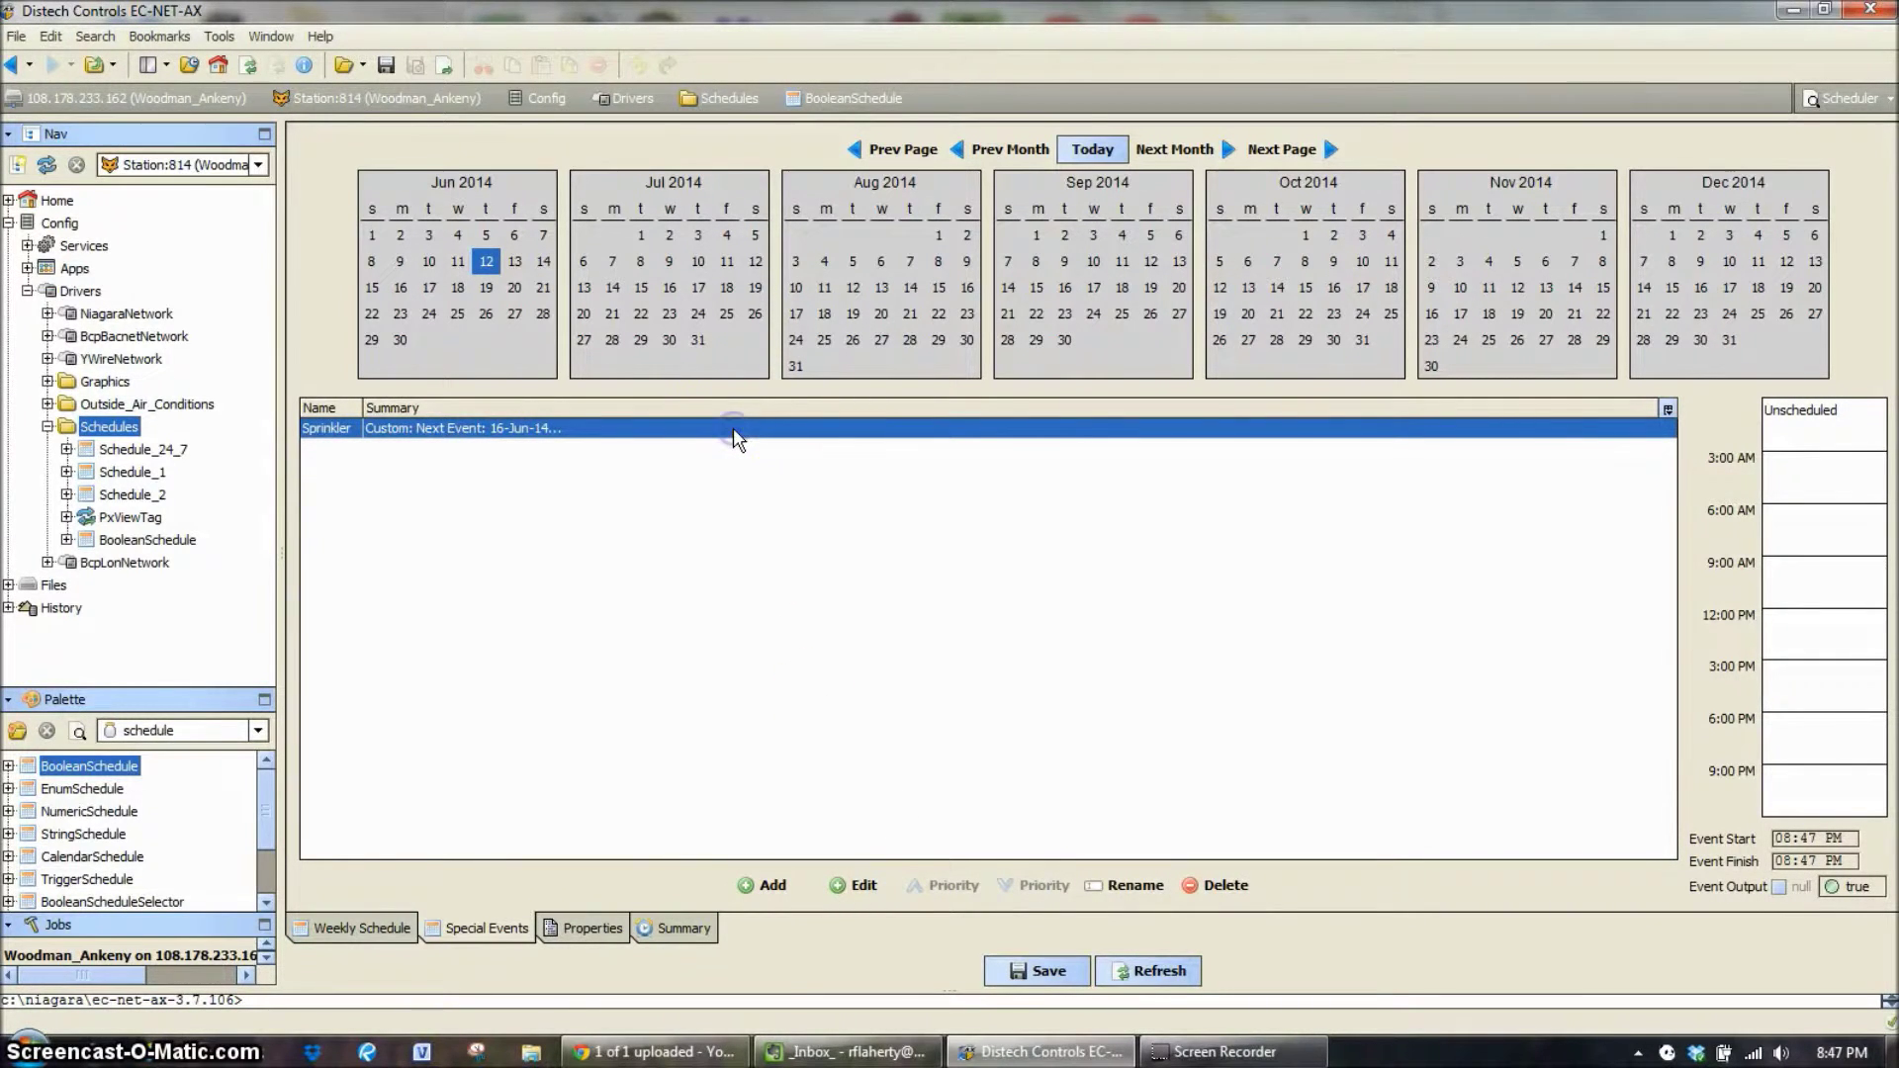
# - Give the Sprinkler event an On period from 6:00 AM to 9:00 AM
pyautogui.click(1797, 514)
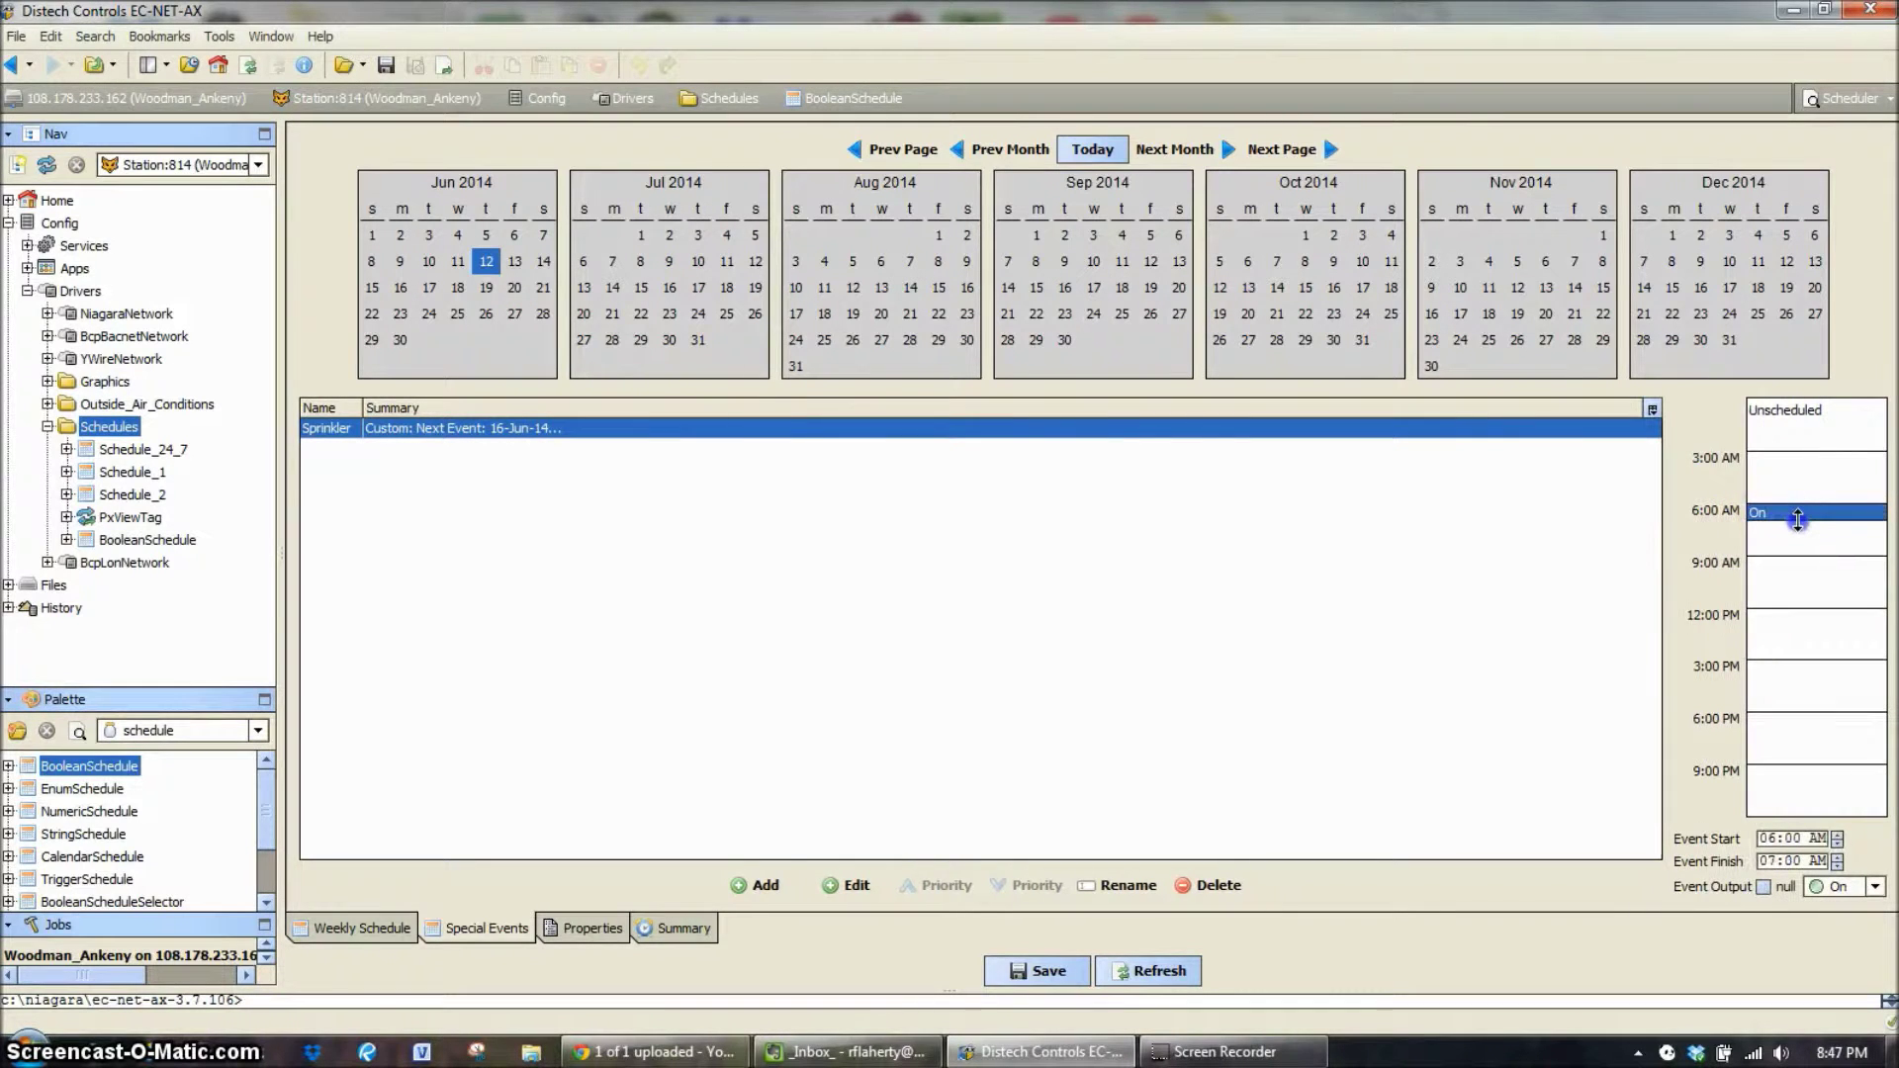
pyautogui.moveTo(1797, 521); pyautogui.dragTo(1797, 551)
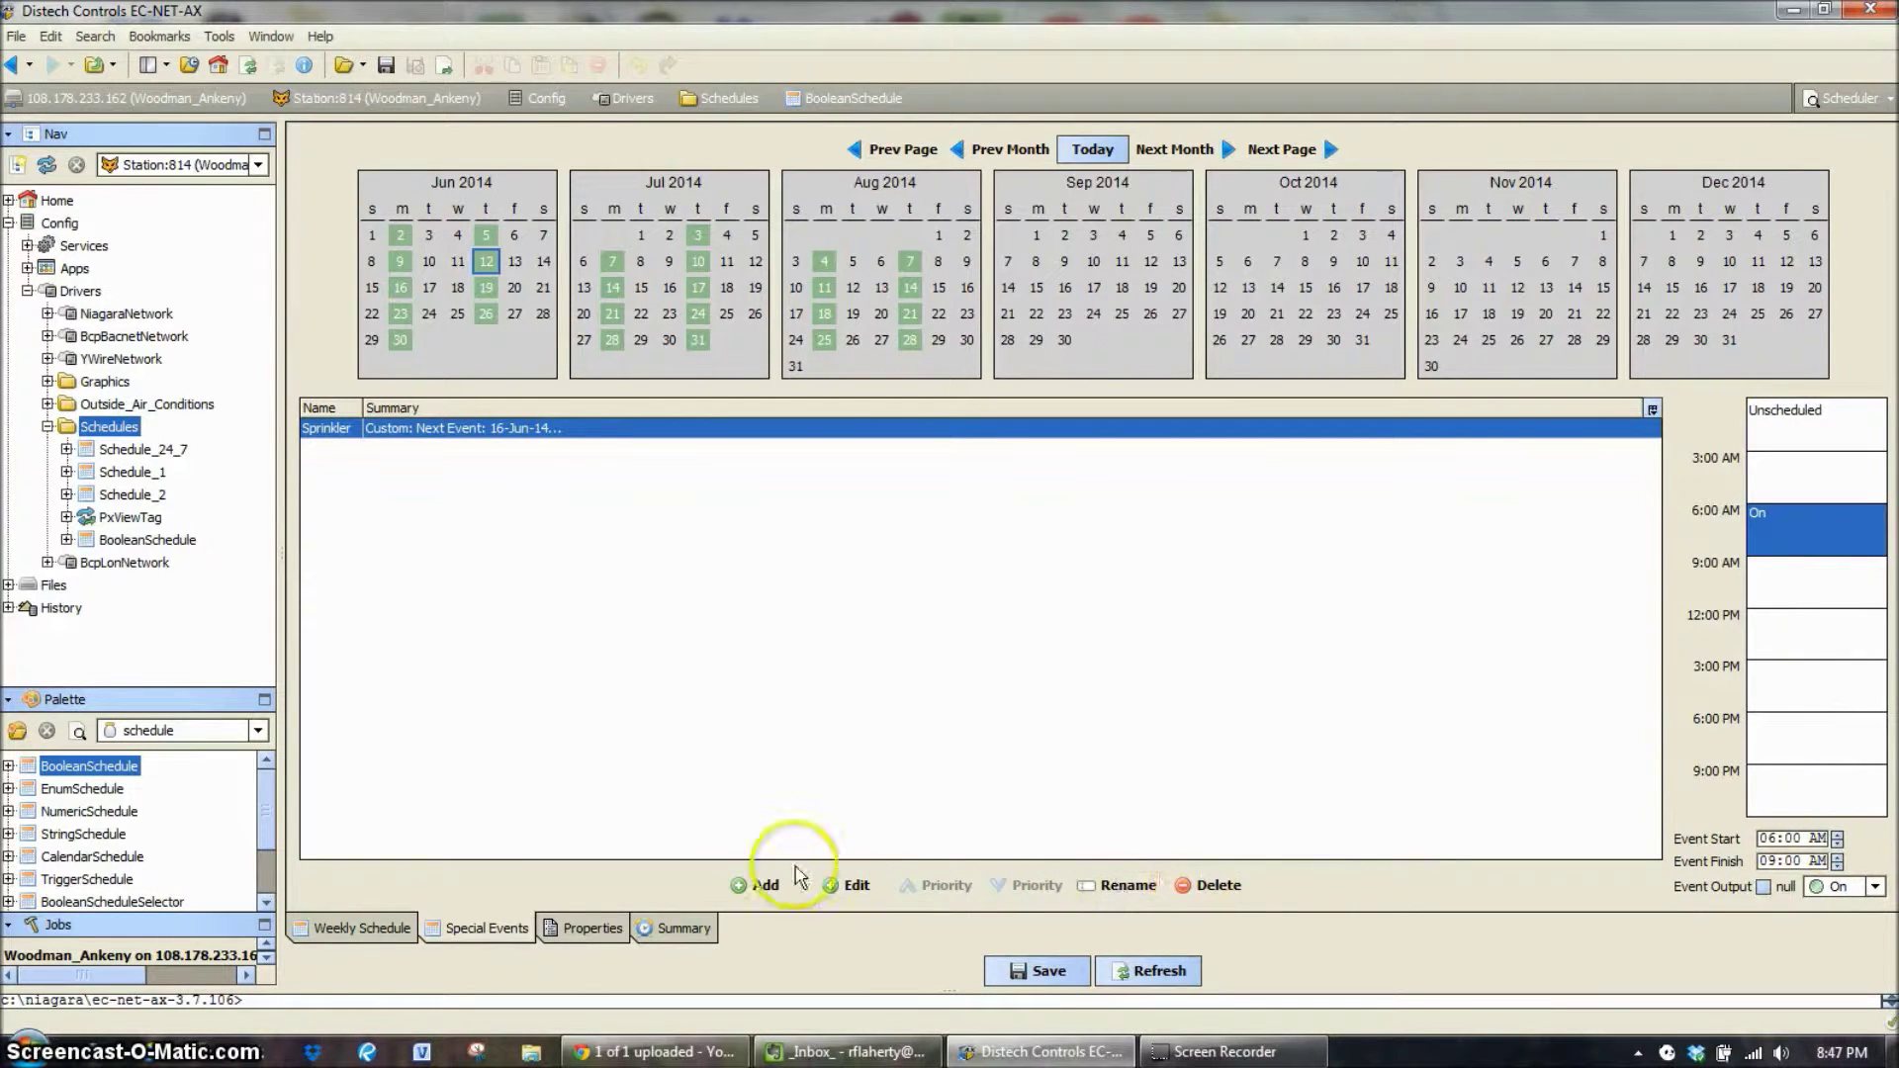
# - Set the schedule's Default Output to Off and save it to the station
pyautogui.click(584, 928)
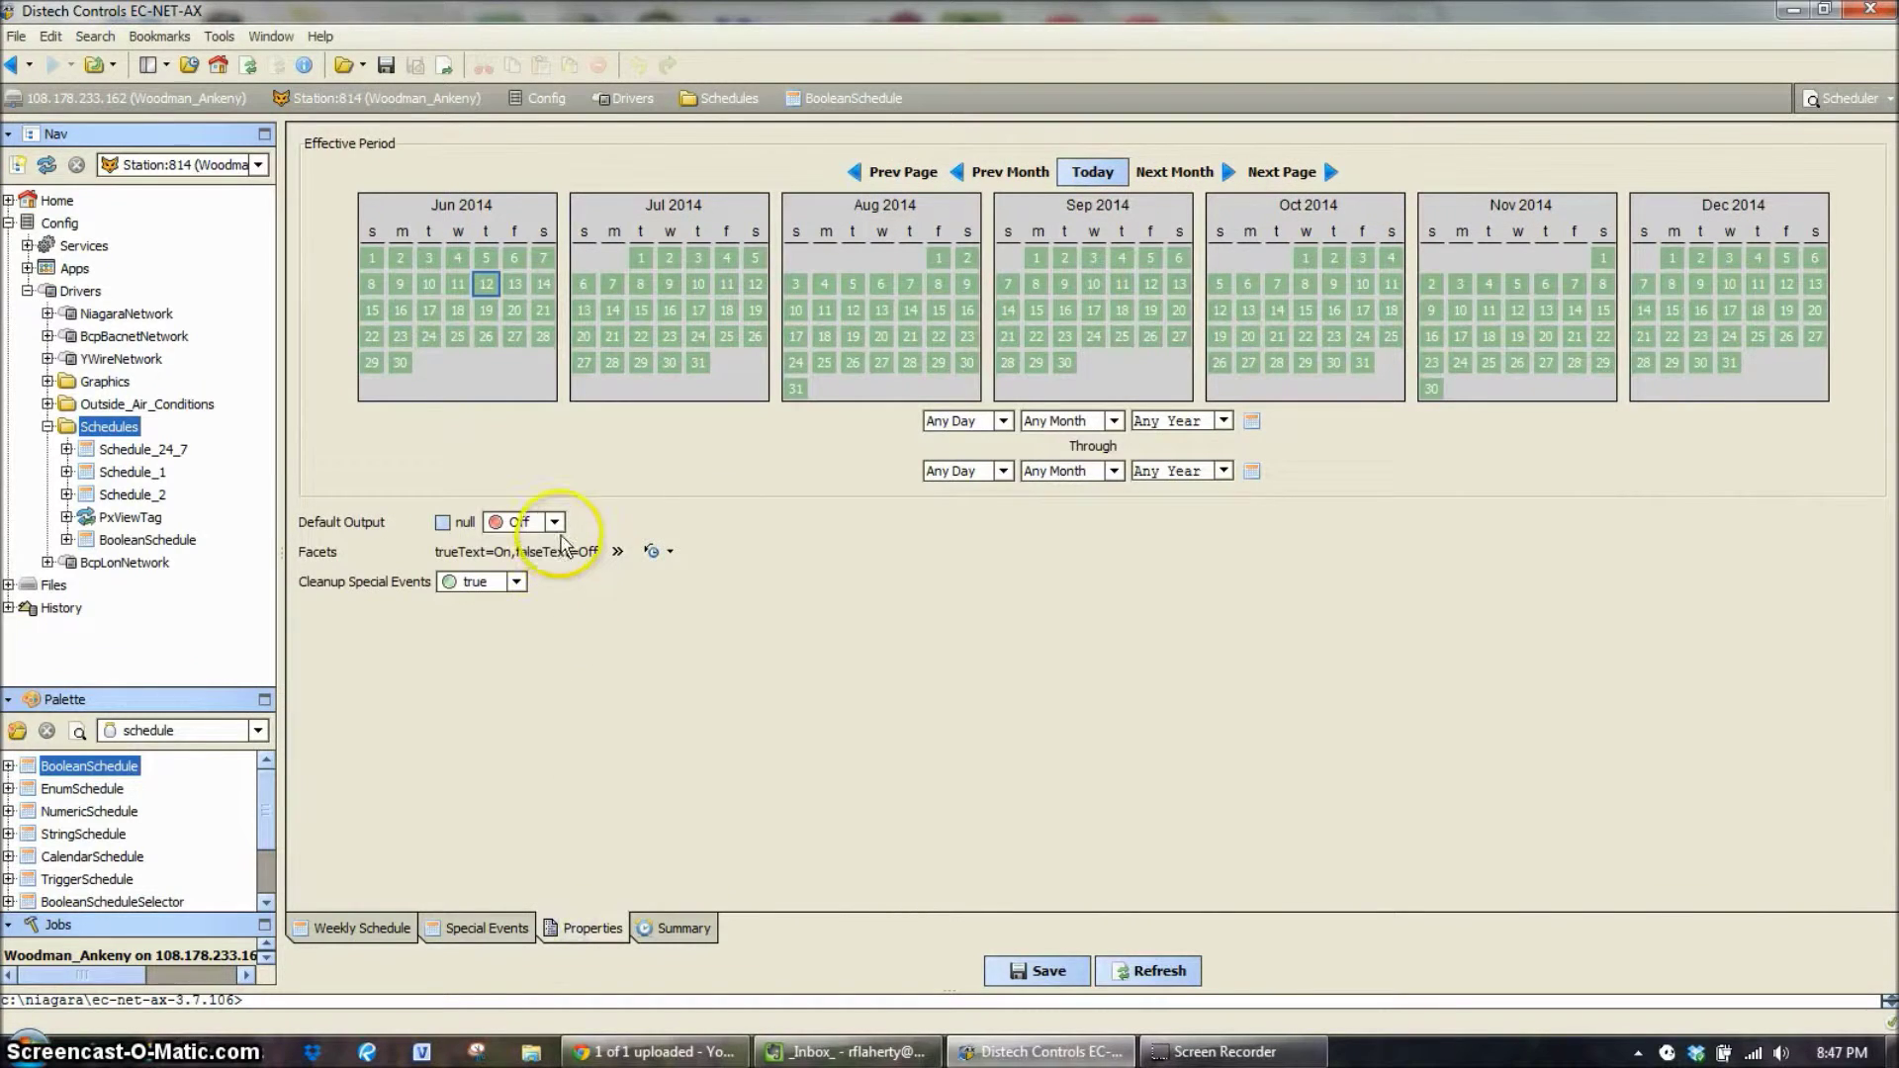
pyautogui.click(555, 522)
pyautogui.click(544, 545)
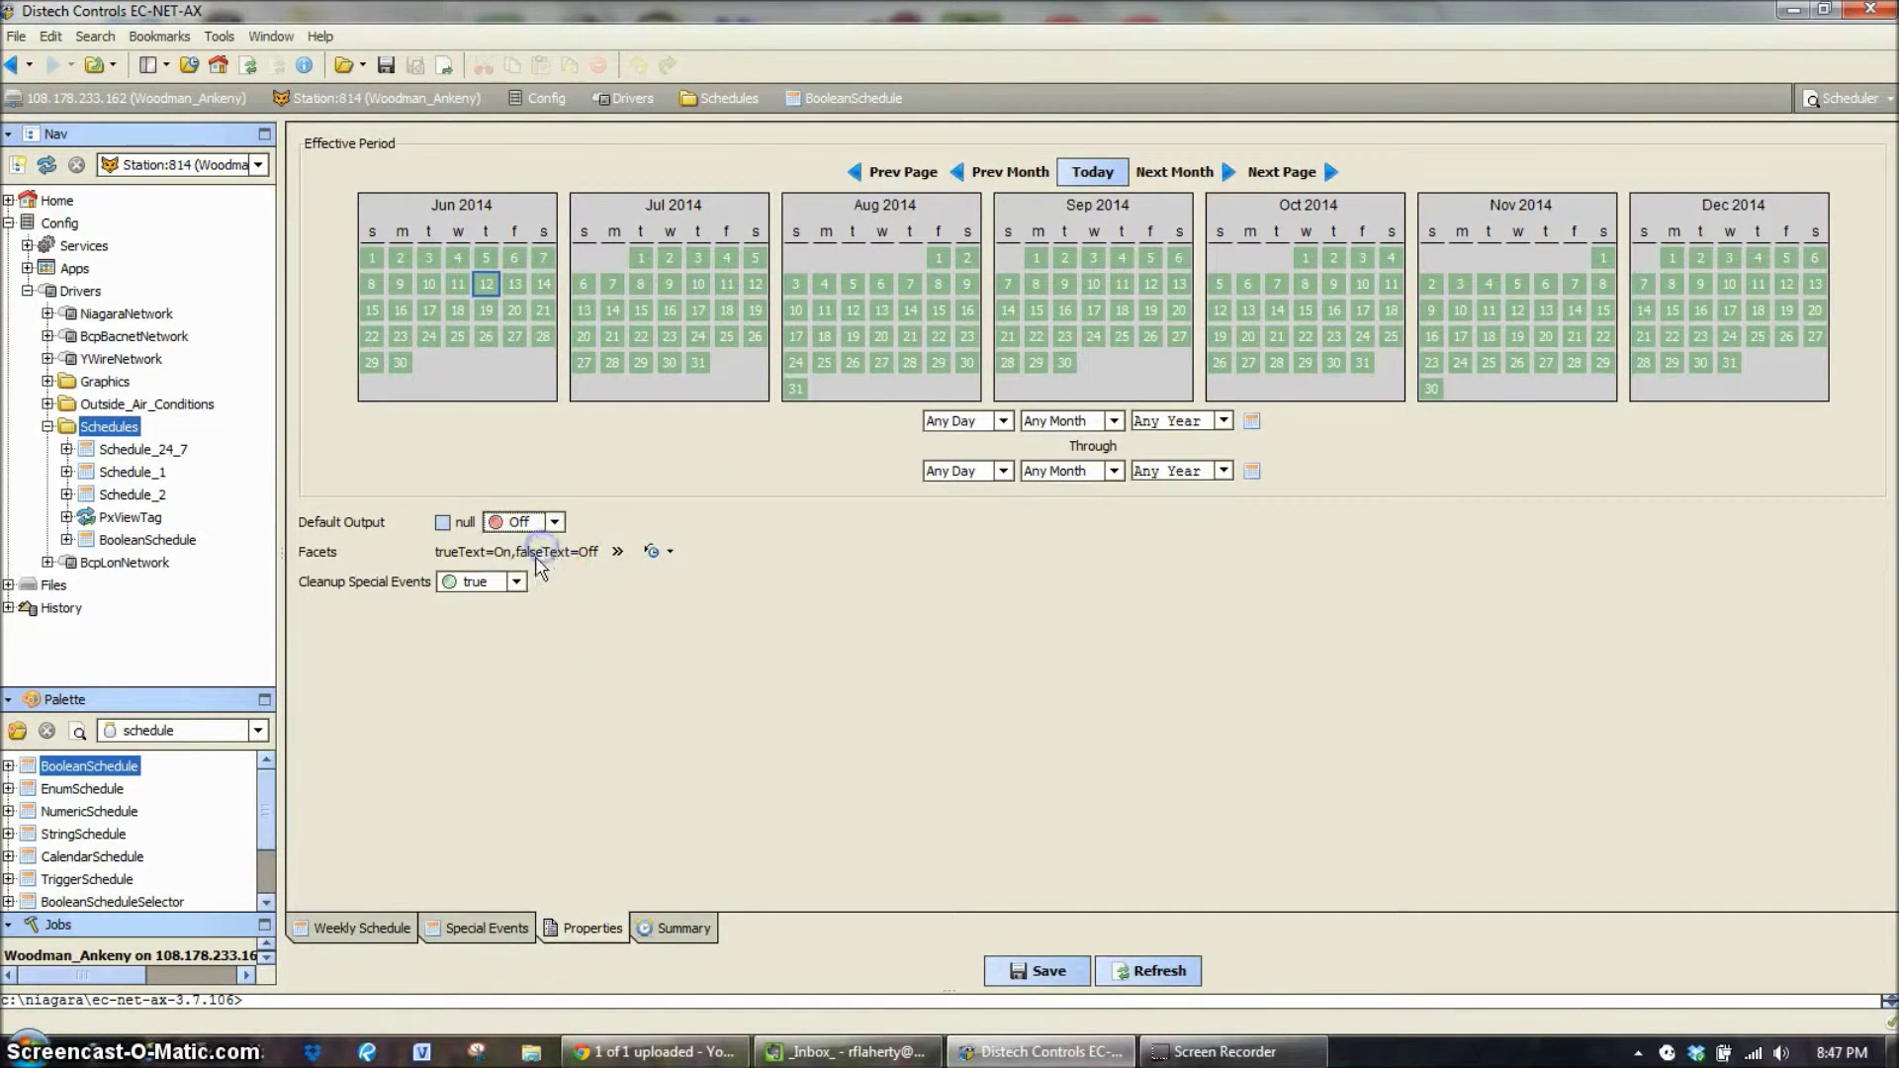
pyautogui.click(1053, 969)
pyautogui.click(486, 926)
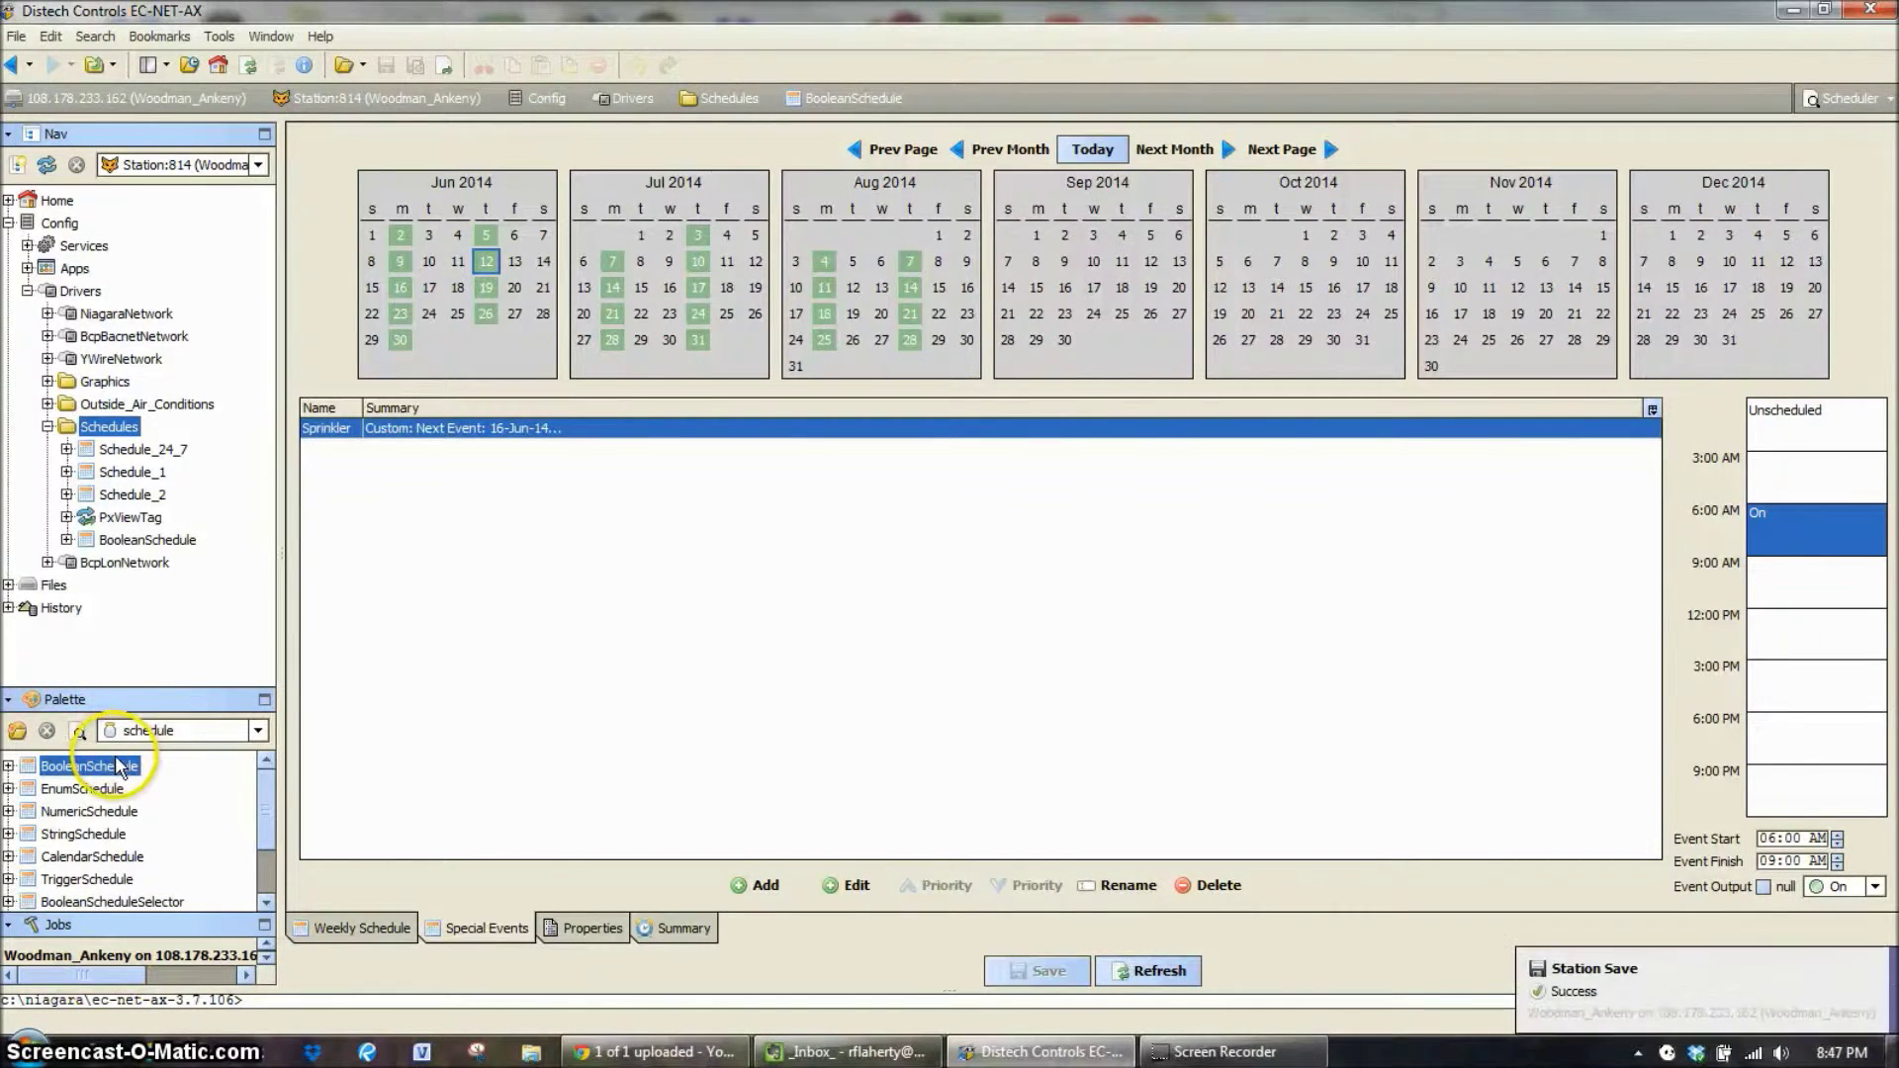
pyautogui.click(291, 495)
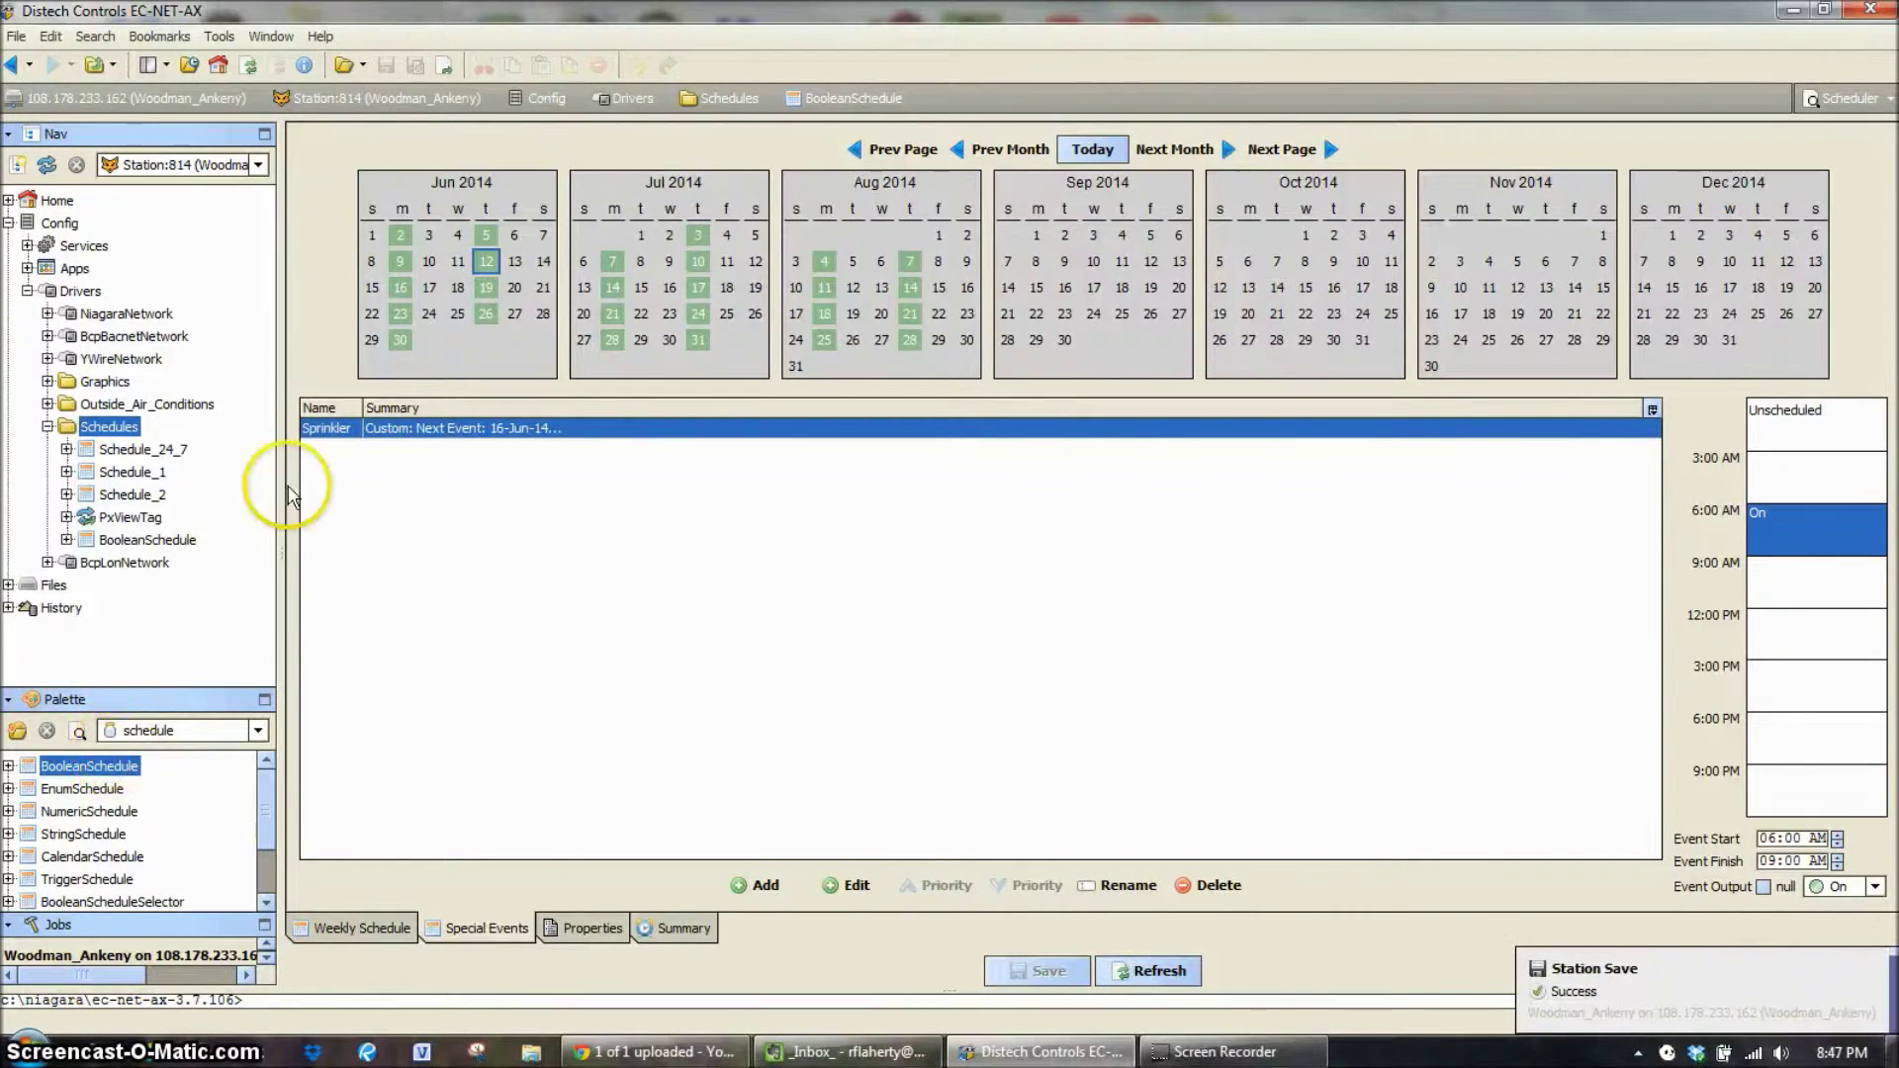
pyautogui.rightClick(101, 431)
# - Add a new BooleanWritable named sprinkler to the Schedules wire sheet
pyautogui.moveTo(198, 446)
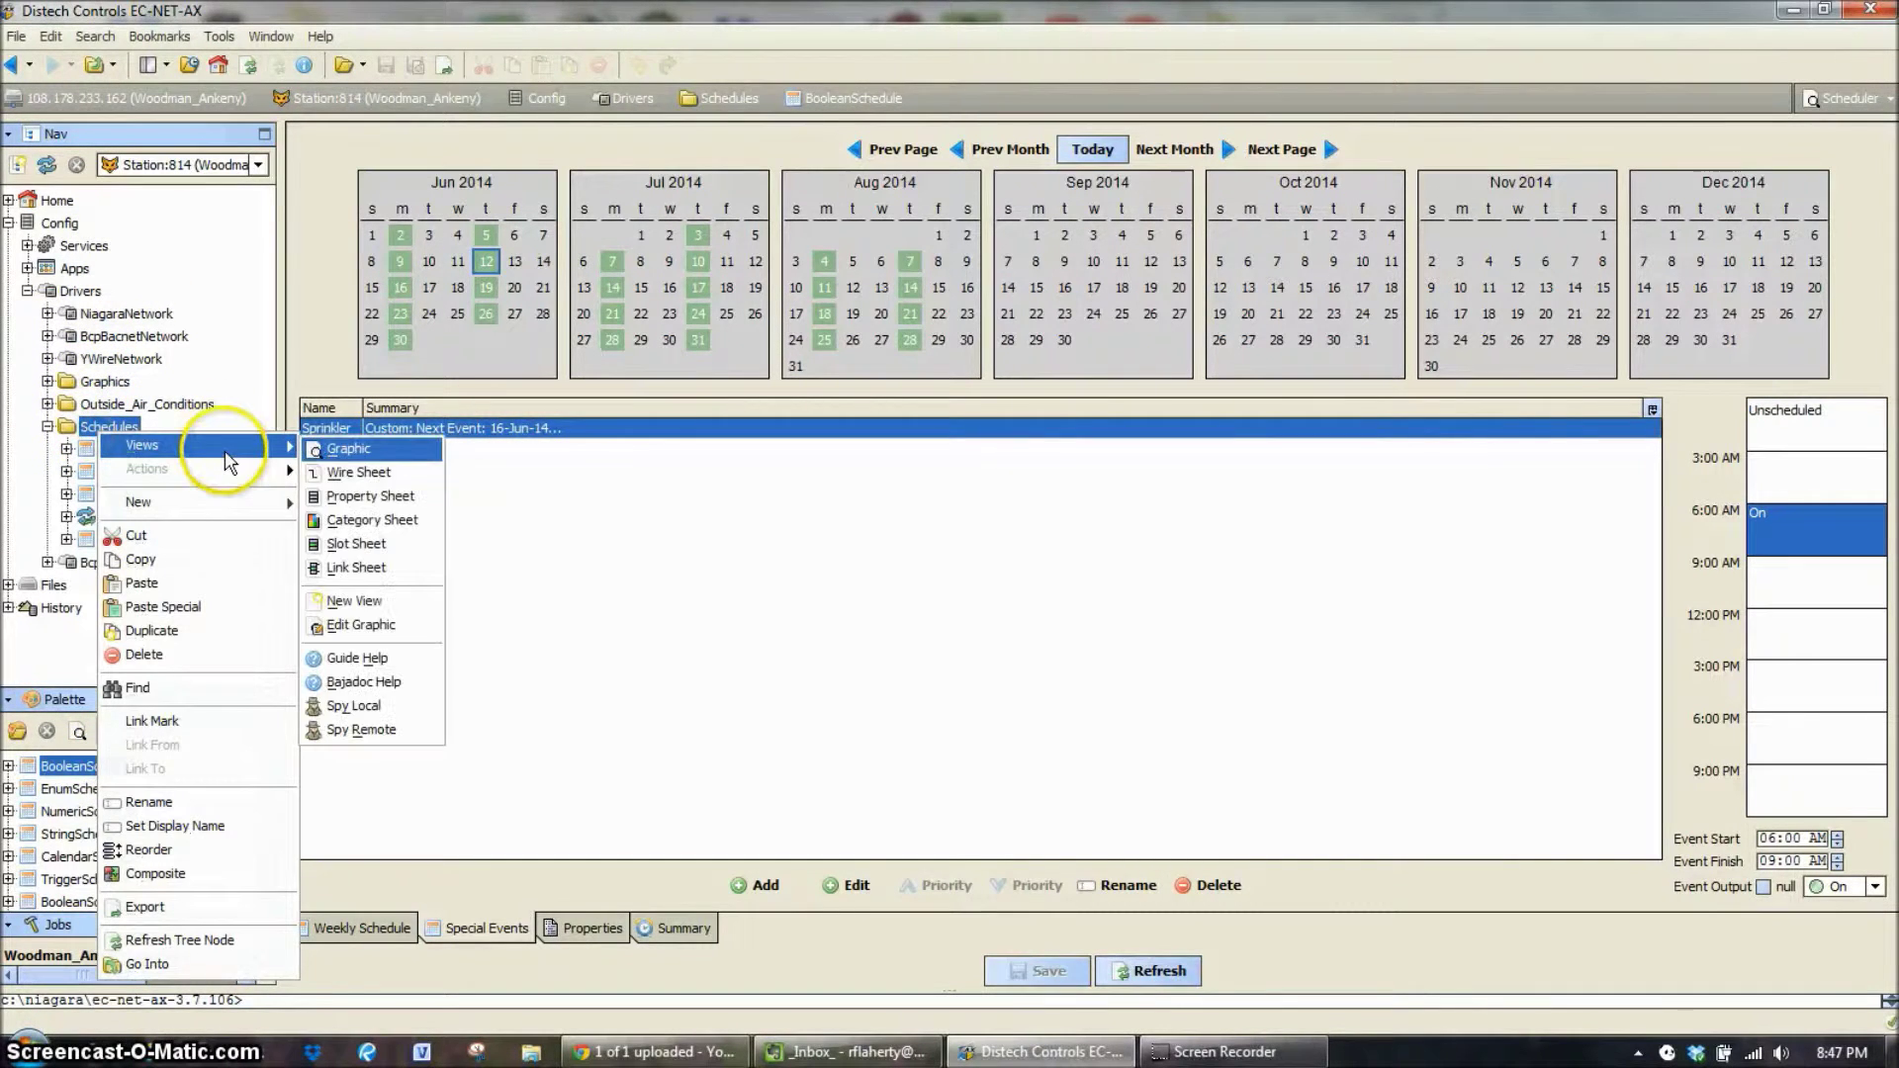
pyautogui.click(348, 466)
pyautogui.rightClick(1571, 552)
pyautogui.moveTo(1612, 558)
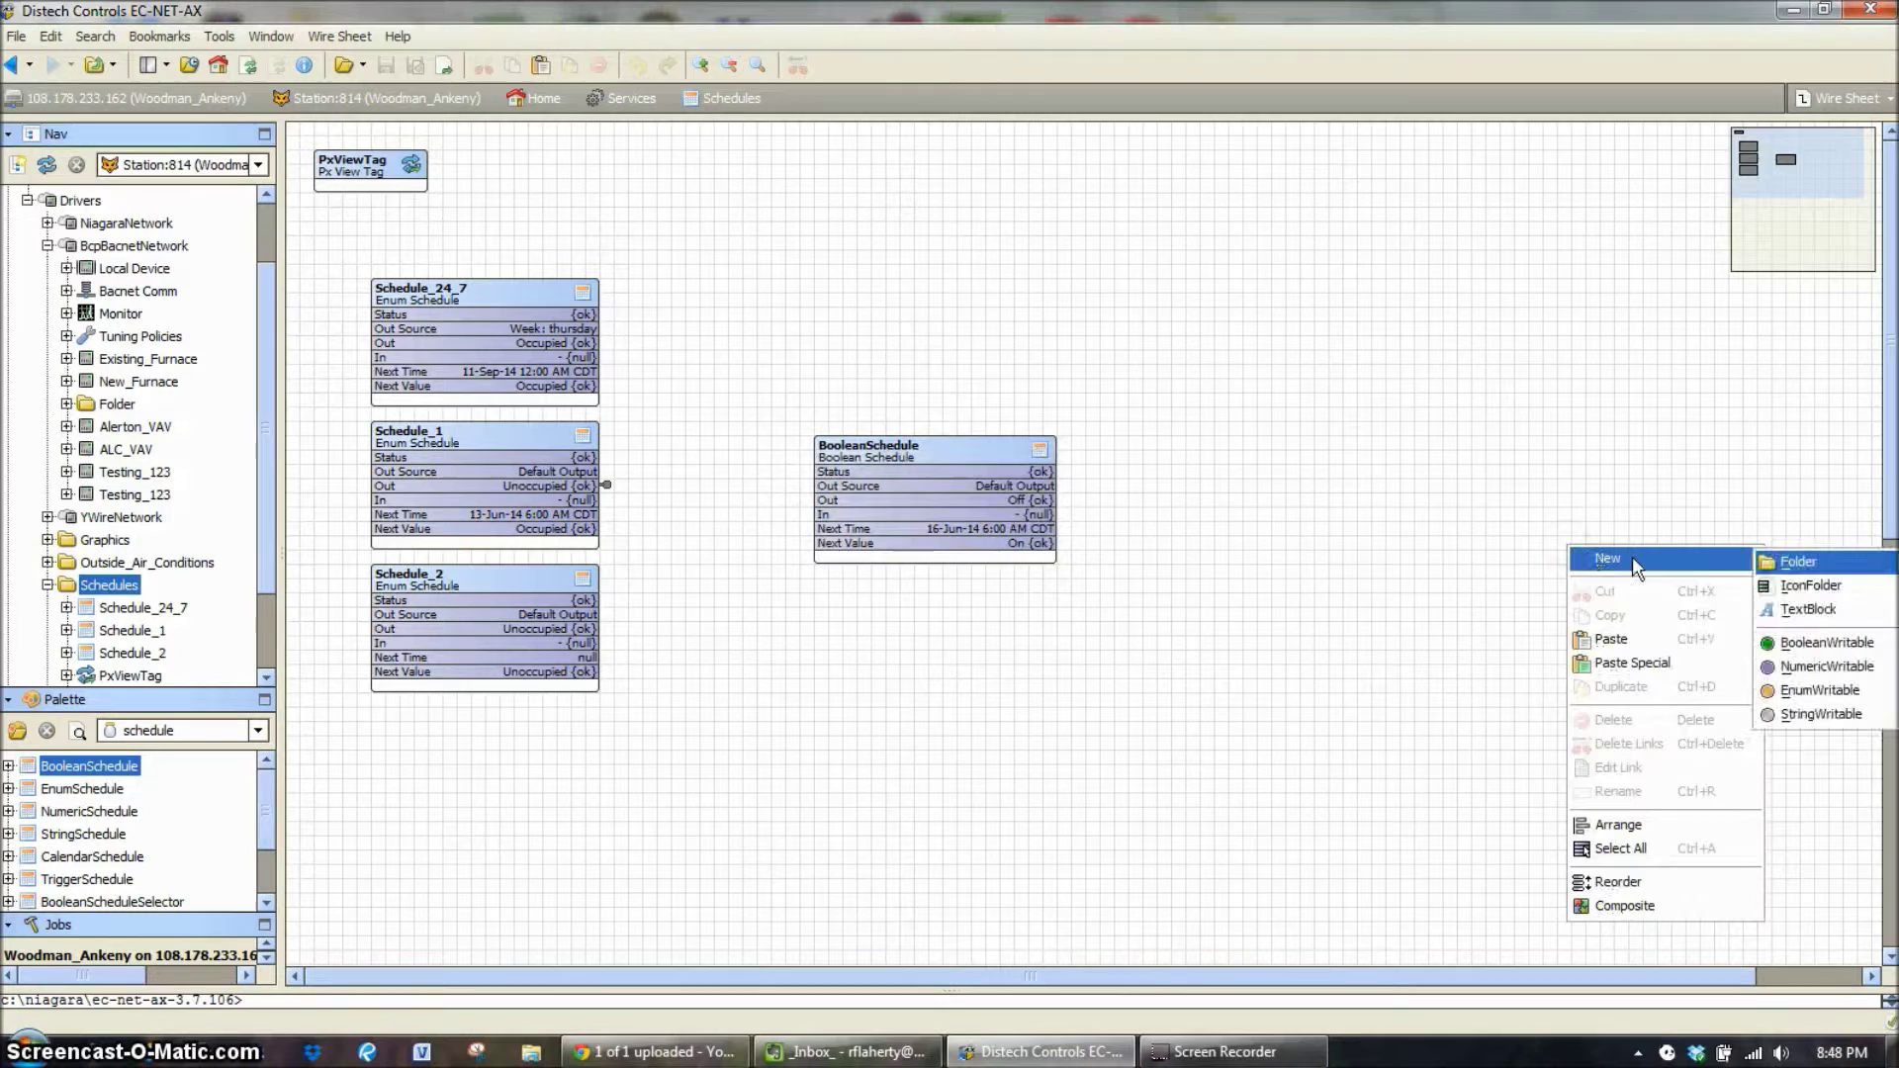
pyautogui.click(1816, 644)
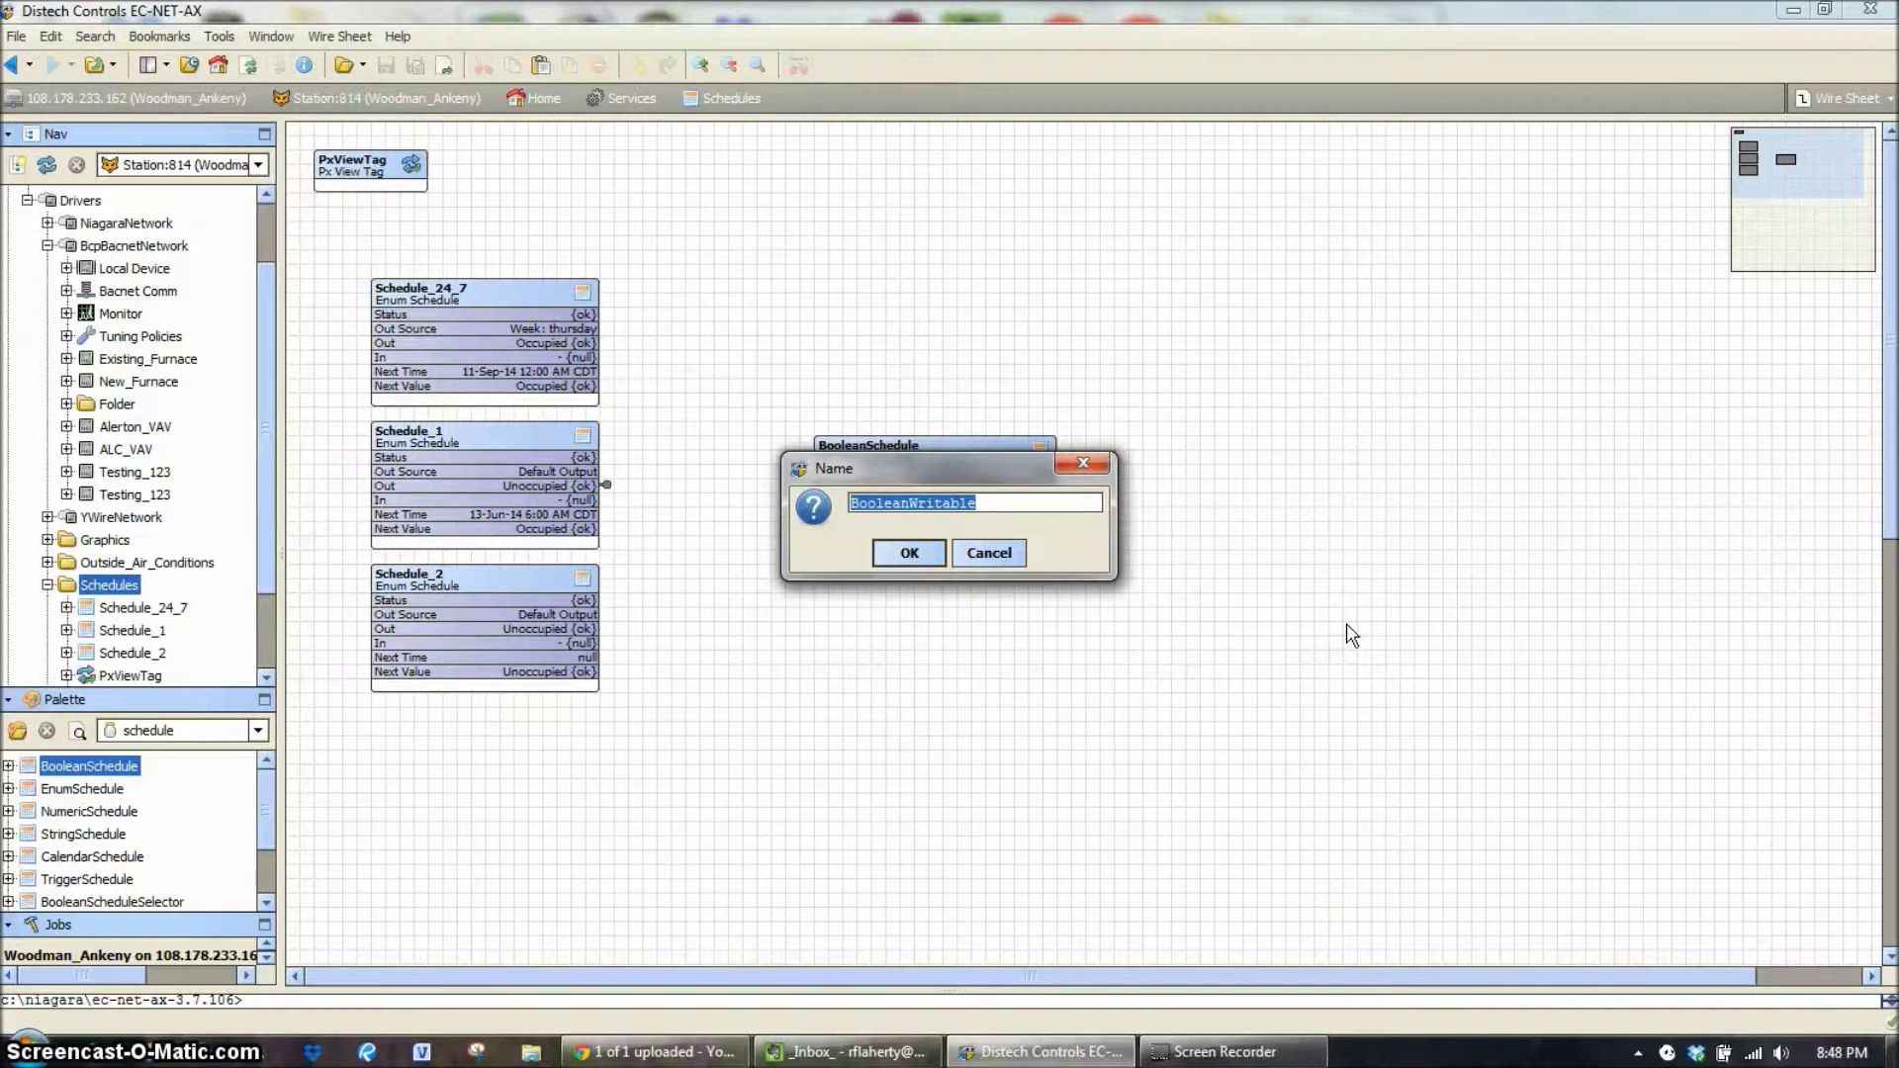
pyautogui.write('sprinkler')
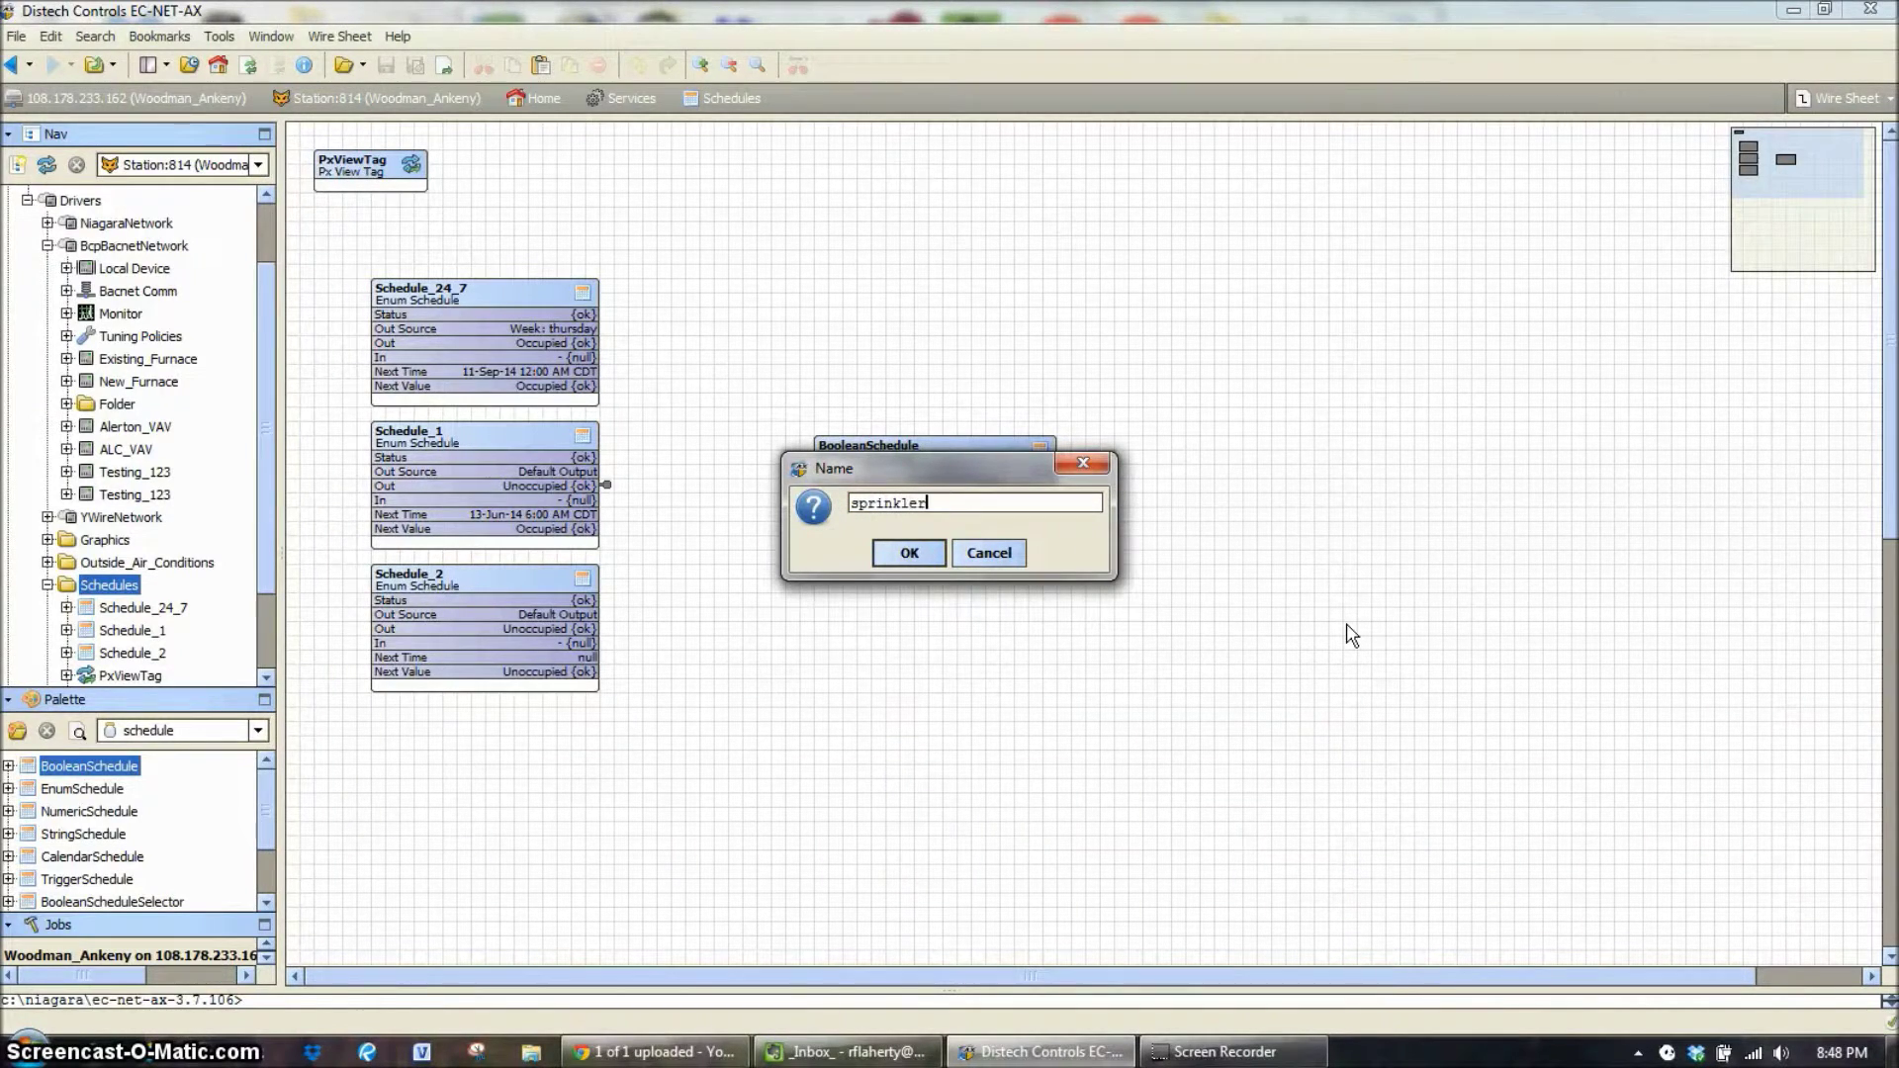
pyautogui.click(908, 552)
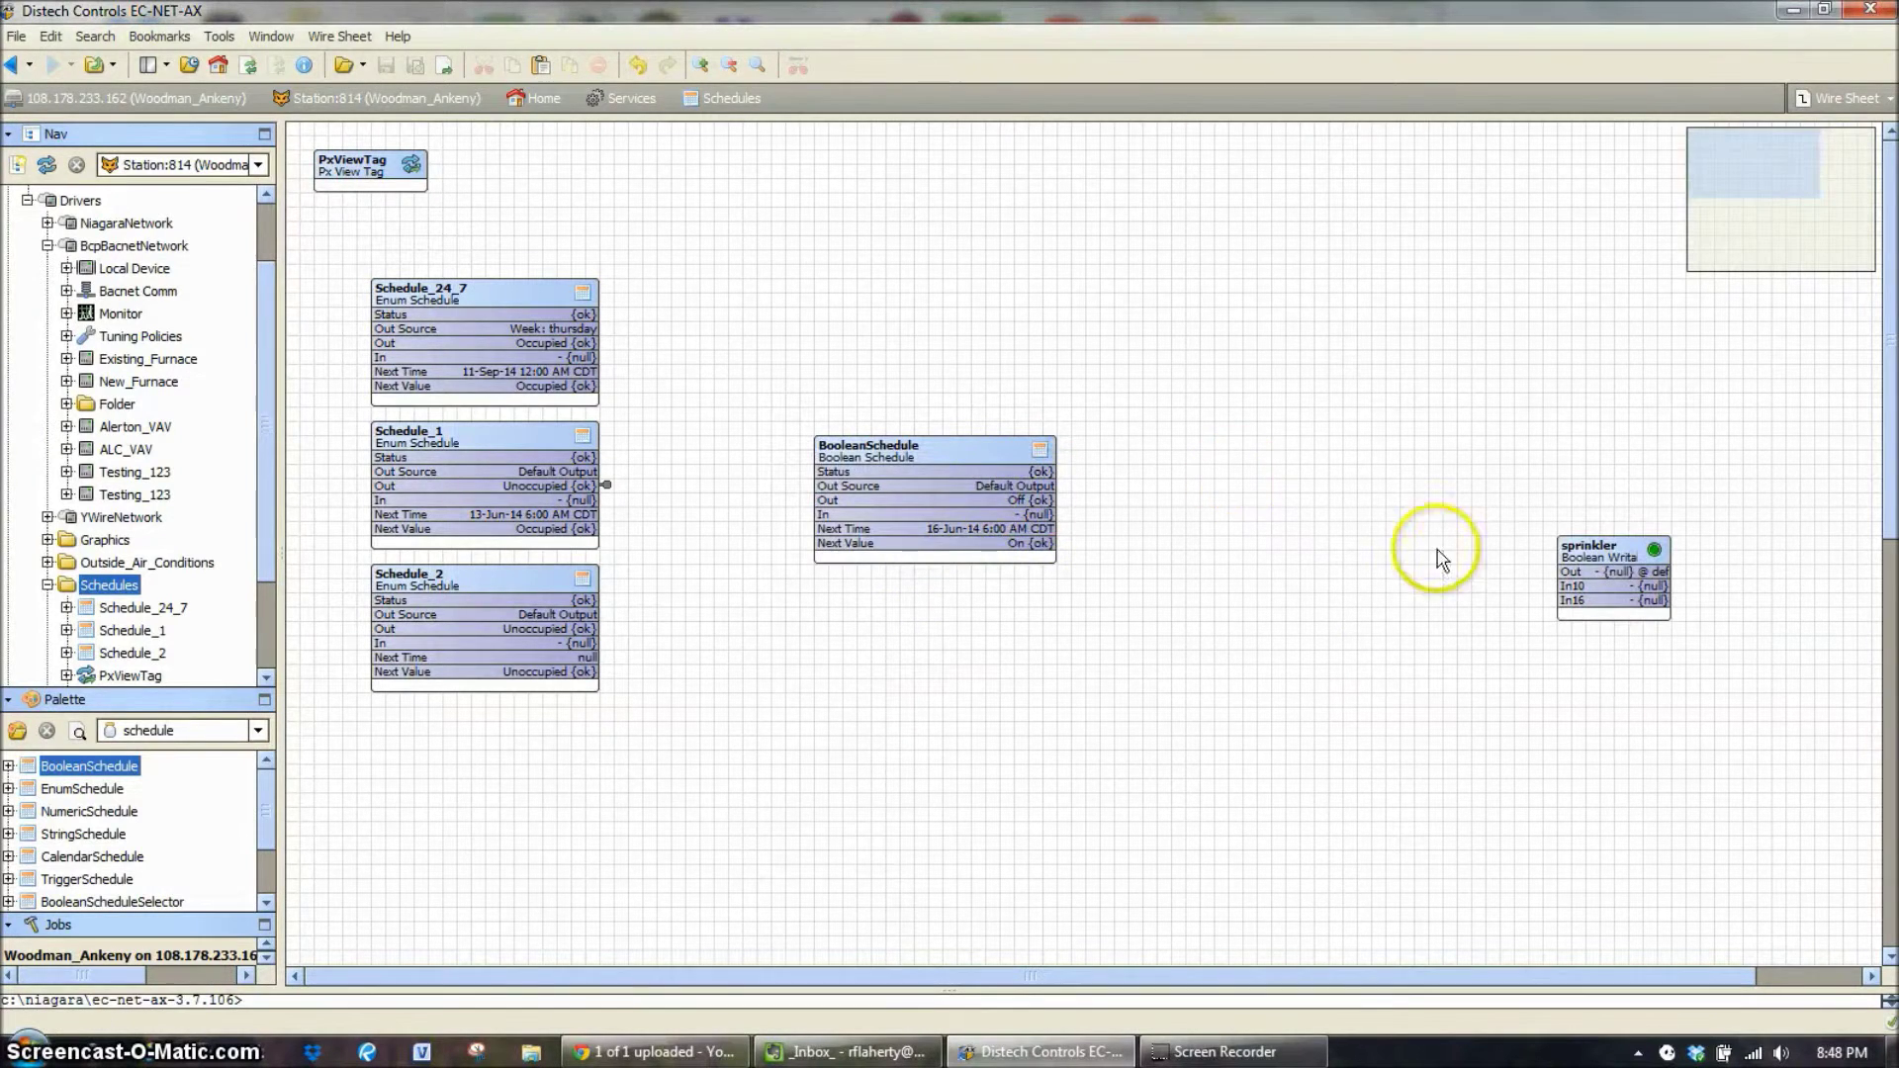
# - Move sprinkler beside BooleanSchedule and link BooleanSchedule's Out to sprinkler's In10
pyautogui.moveTo(1583, 545); pyautogui.dragTo(1396, 444)
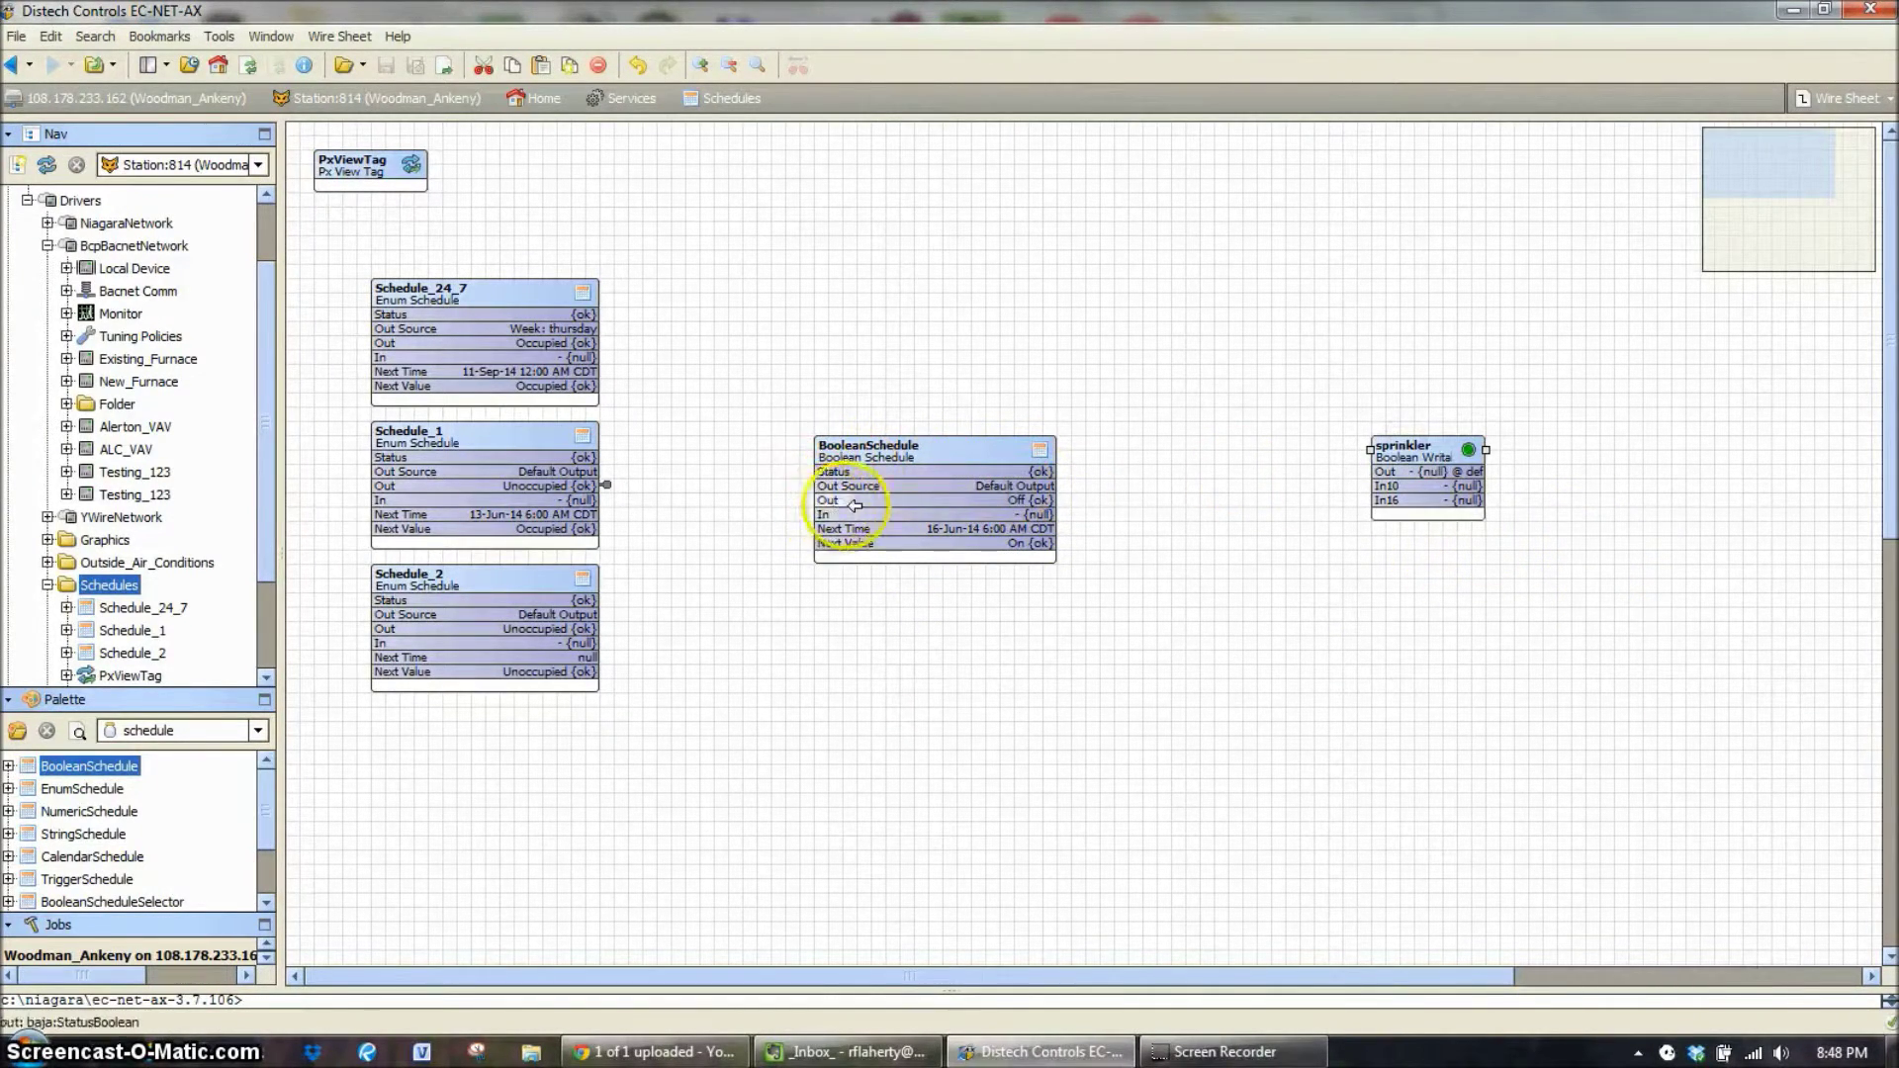
pyautogui.moveTo(1039, 500); pyautogui.dragTo(1424, 457)
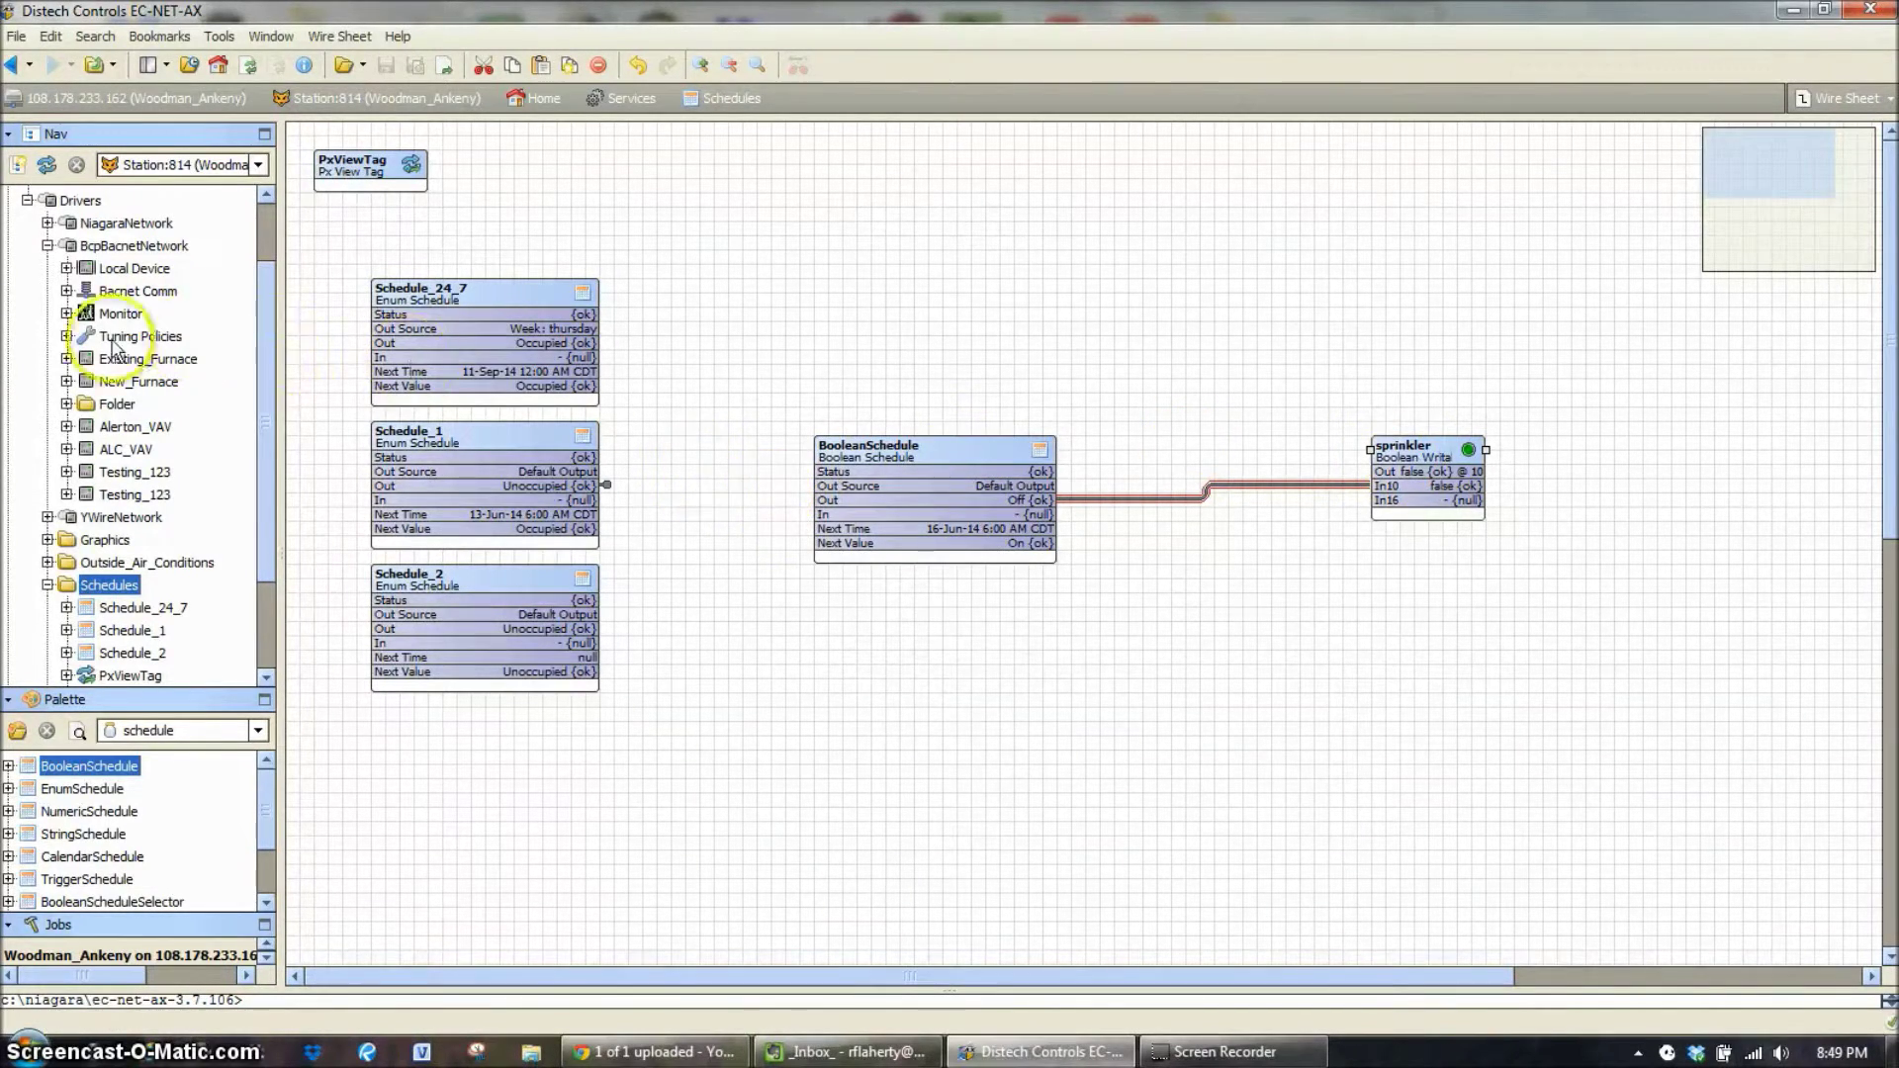
pyautogui.click(67, 358)
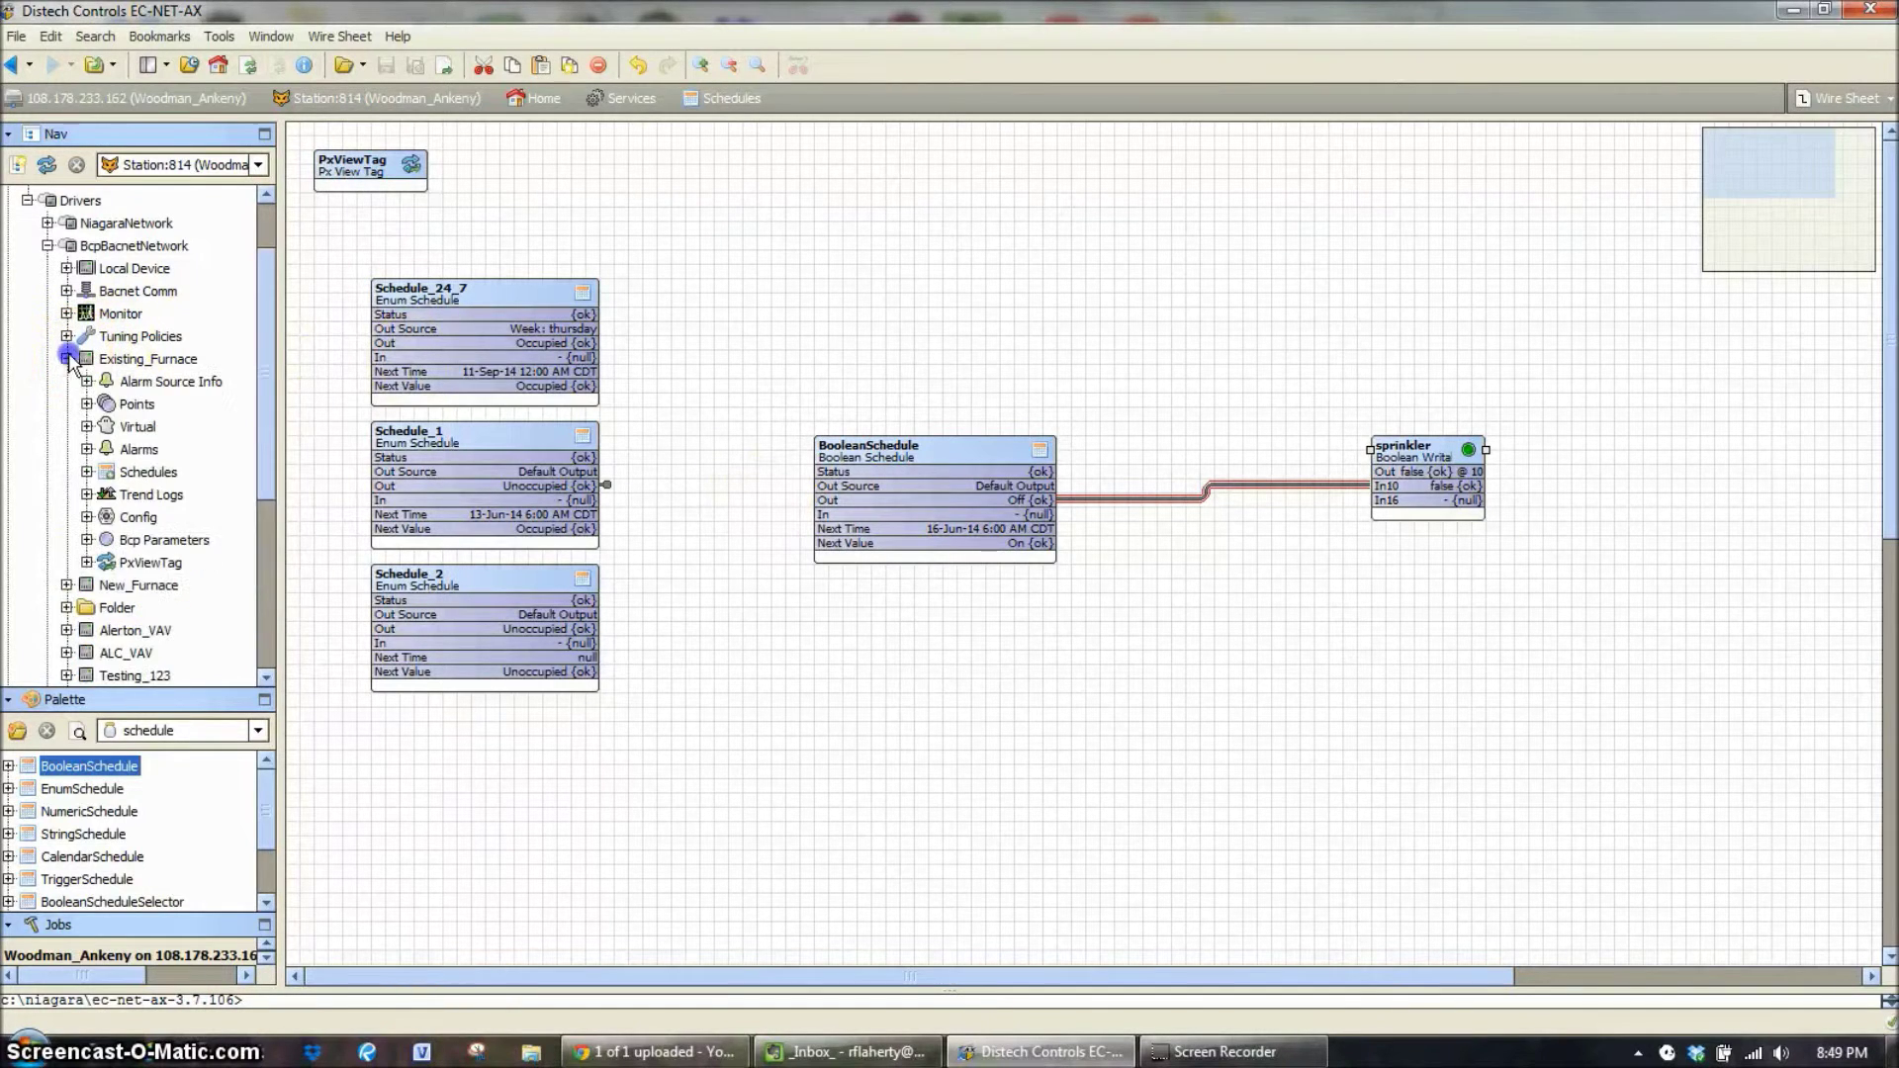
# - Open the Existing_Furnace Points folder as a wire sheet
pyautogui.click(87, 403)
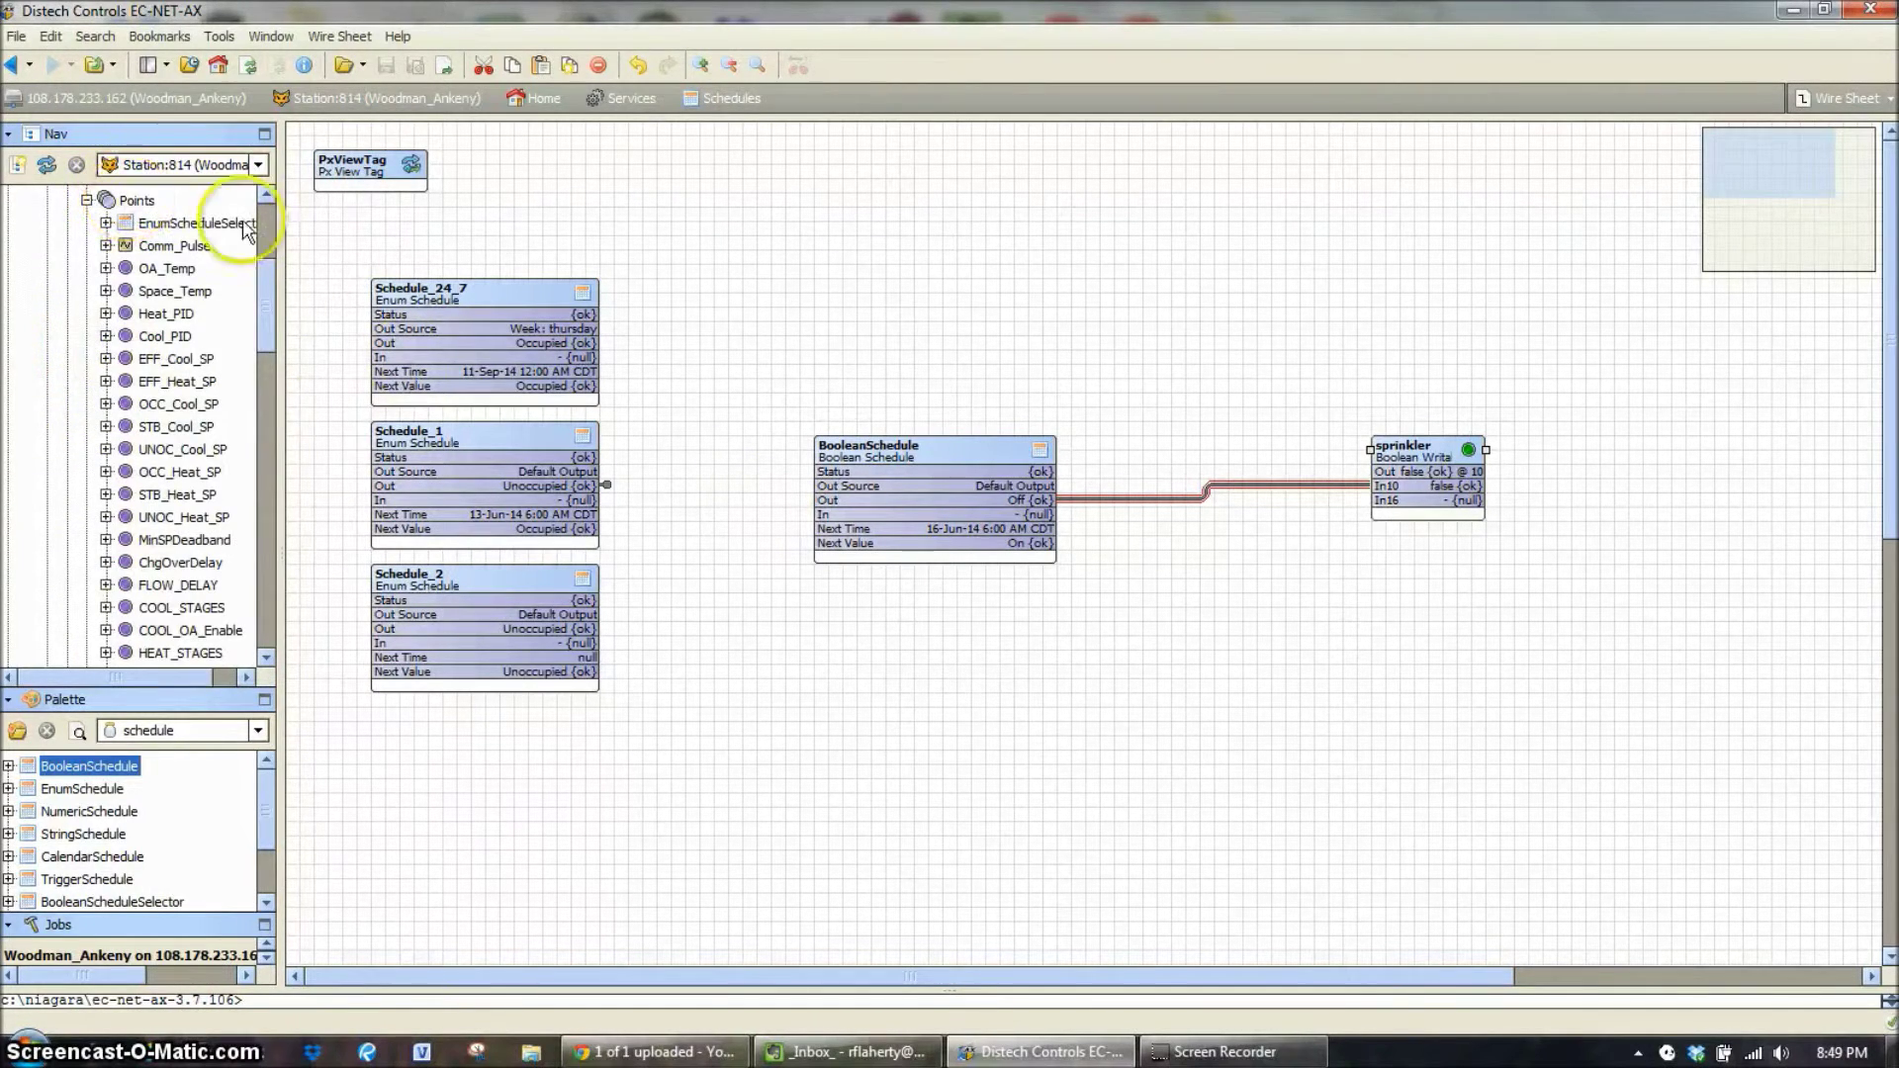
pyautogui.scroll(2, 269, 301)
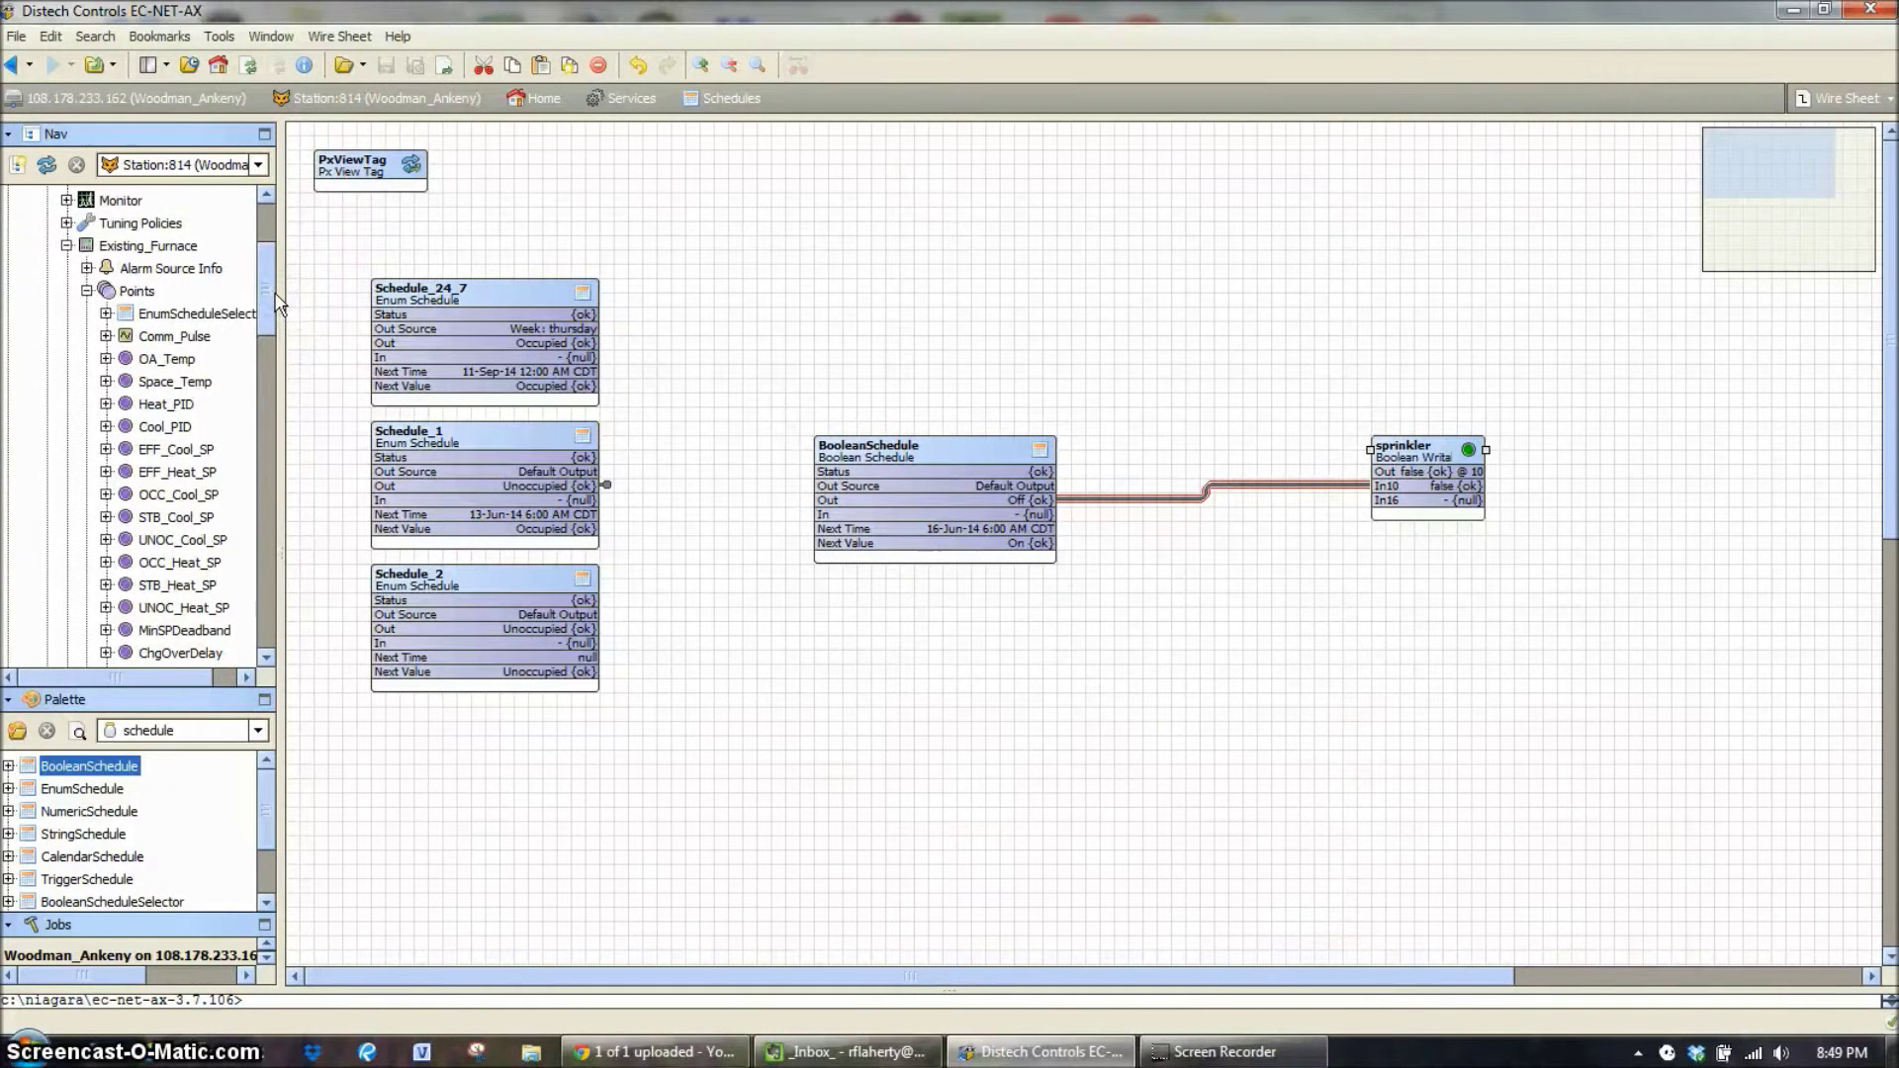
pyautogui.rightClick(127, 291)
pyautogui.moveTo(269, 307)
pyautogui.click(386, 352)
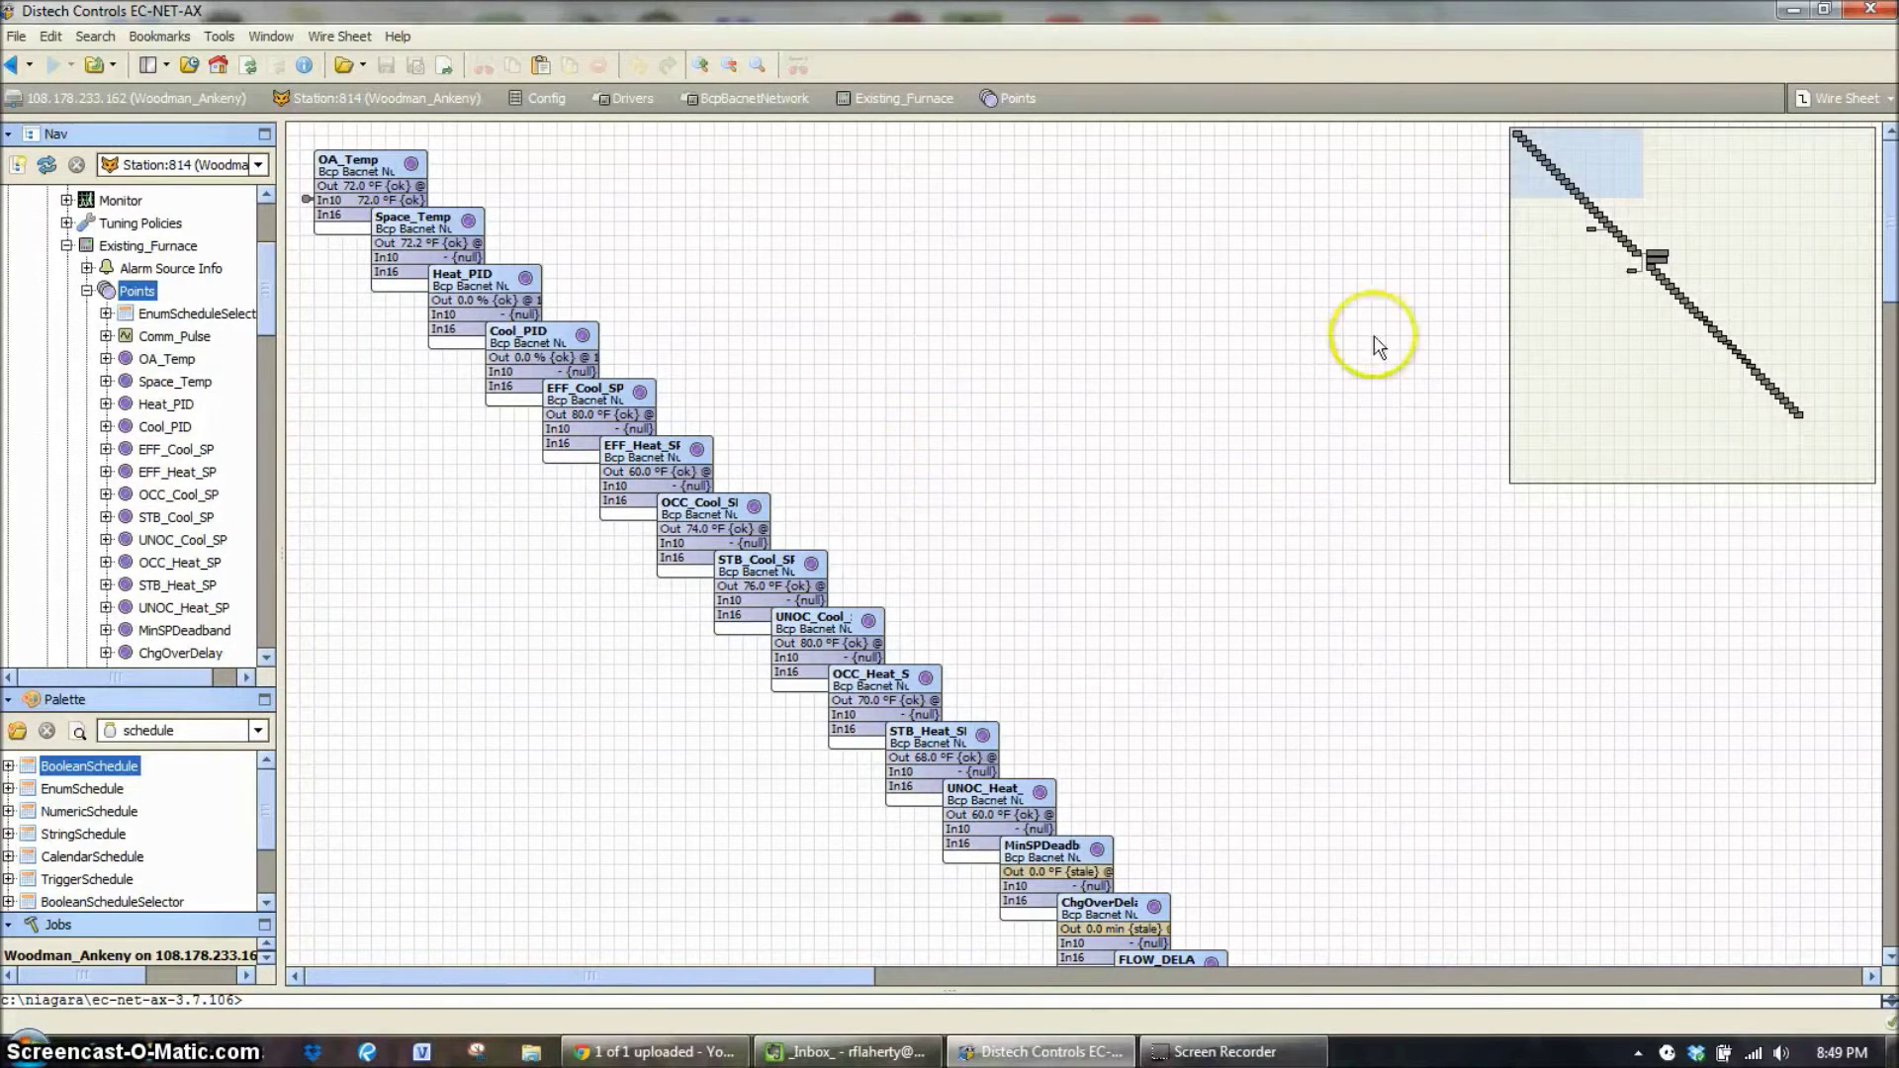
# - Bring the Occupancy points into view and move Occupancy_Command up into open space
pyautogui.click(1571, 170)
pyautogui.moveTo(1579, 180); pyautogui.dragTo(1648, 268)
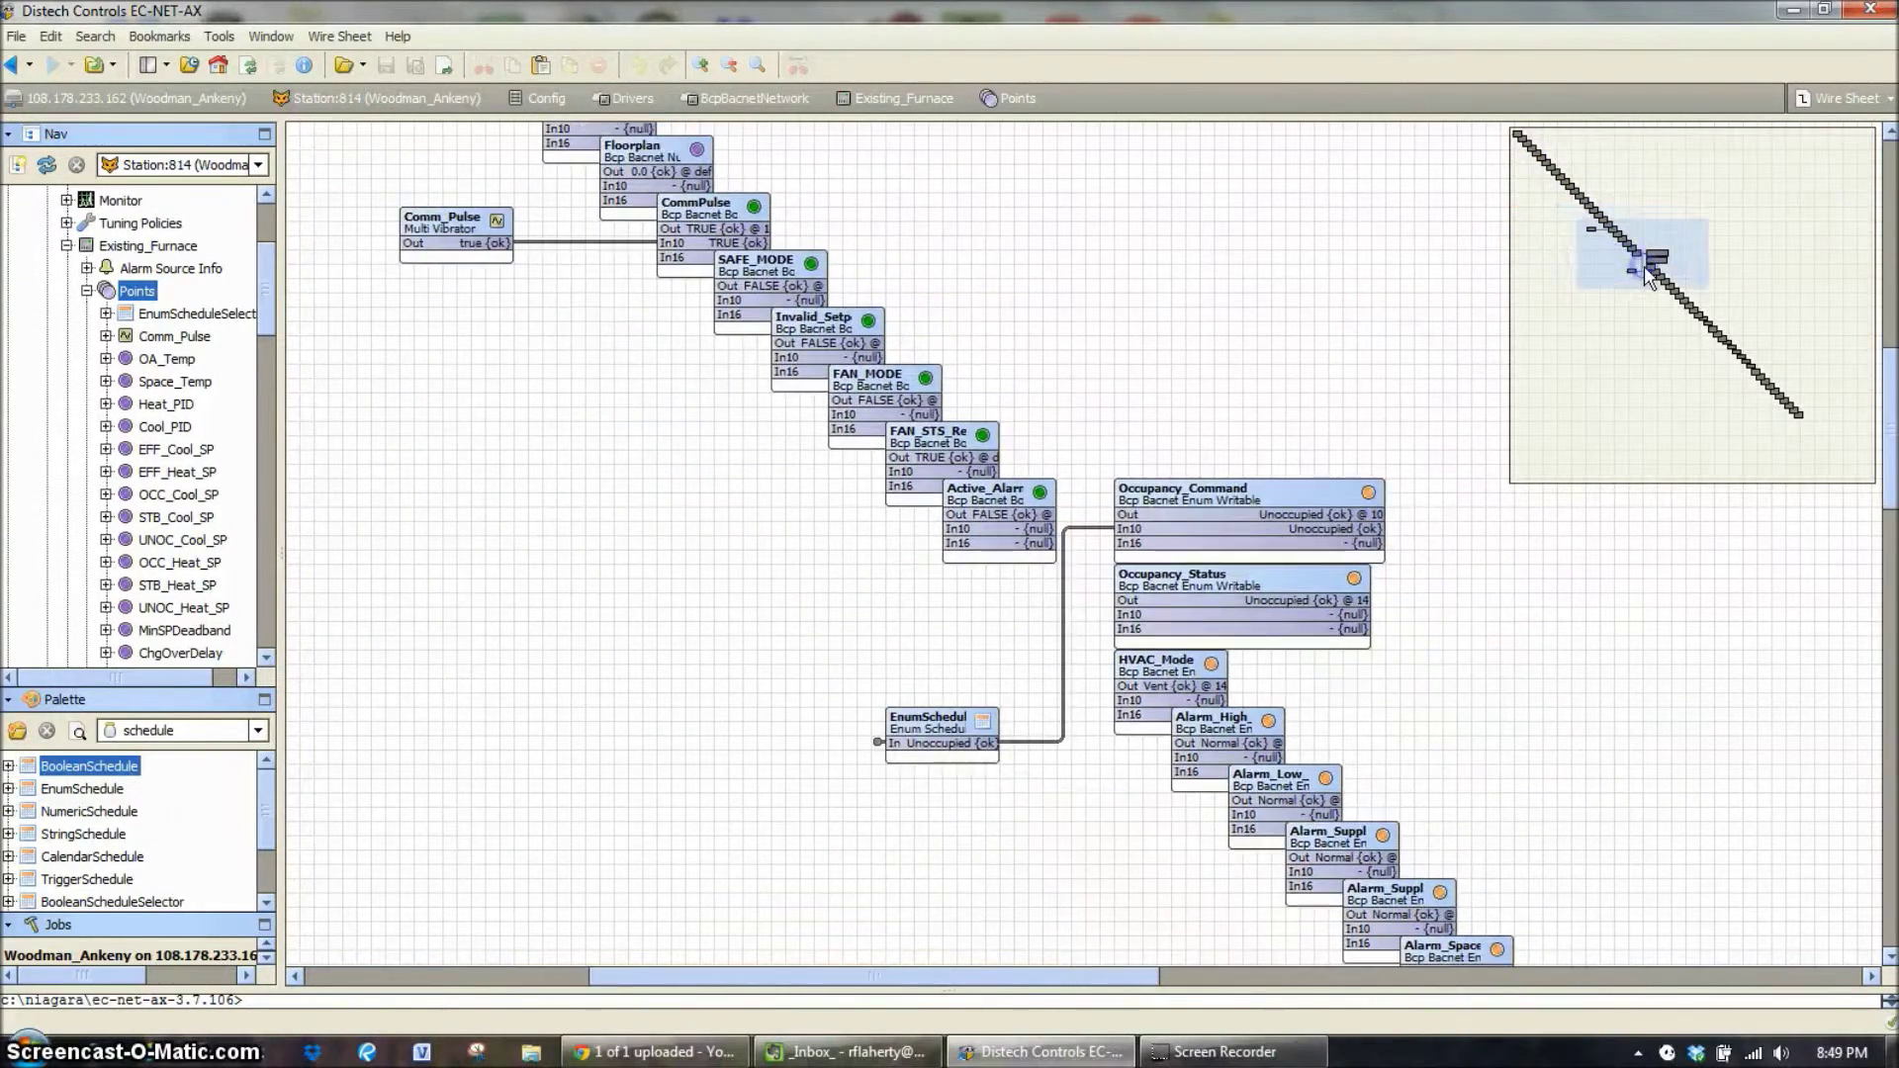
pyautogui.moveTo(1266, 492); pyautogui.dragTo(1322, 307)
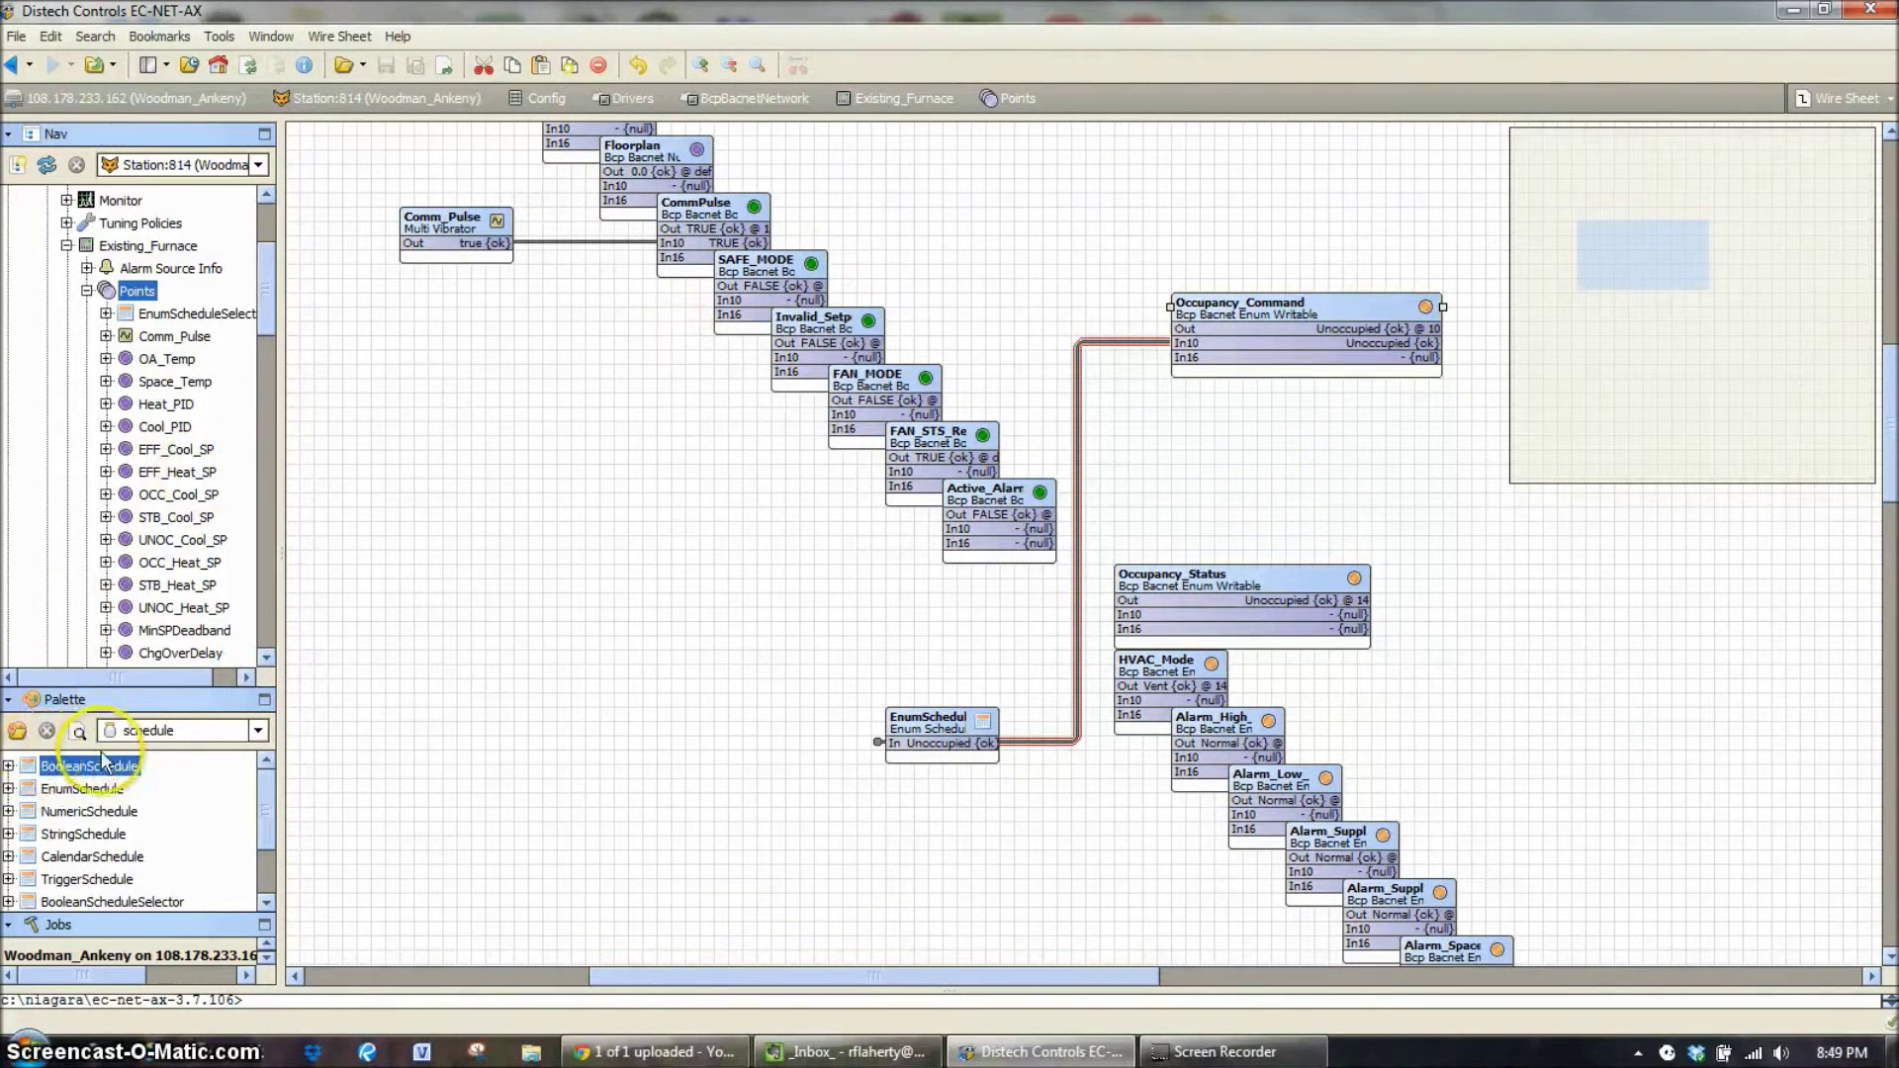
# - Collapse the furnace Points list and select Schedule_1 in the Schedules folder
pyautogui.moveTo(82, 795); pyautogui.dragTo(89, 302)
pyautogui.click(87, 292)
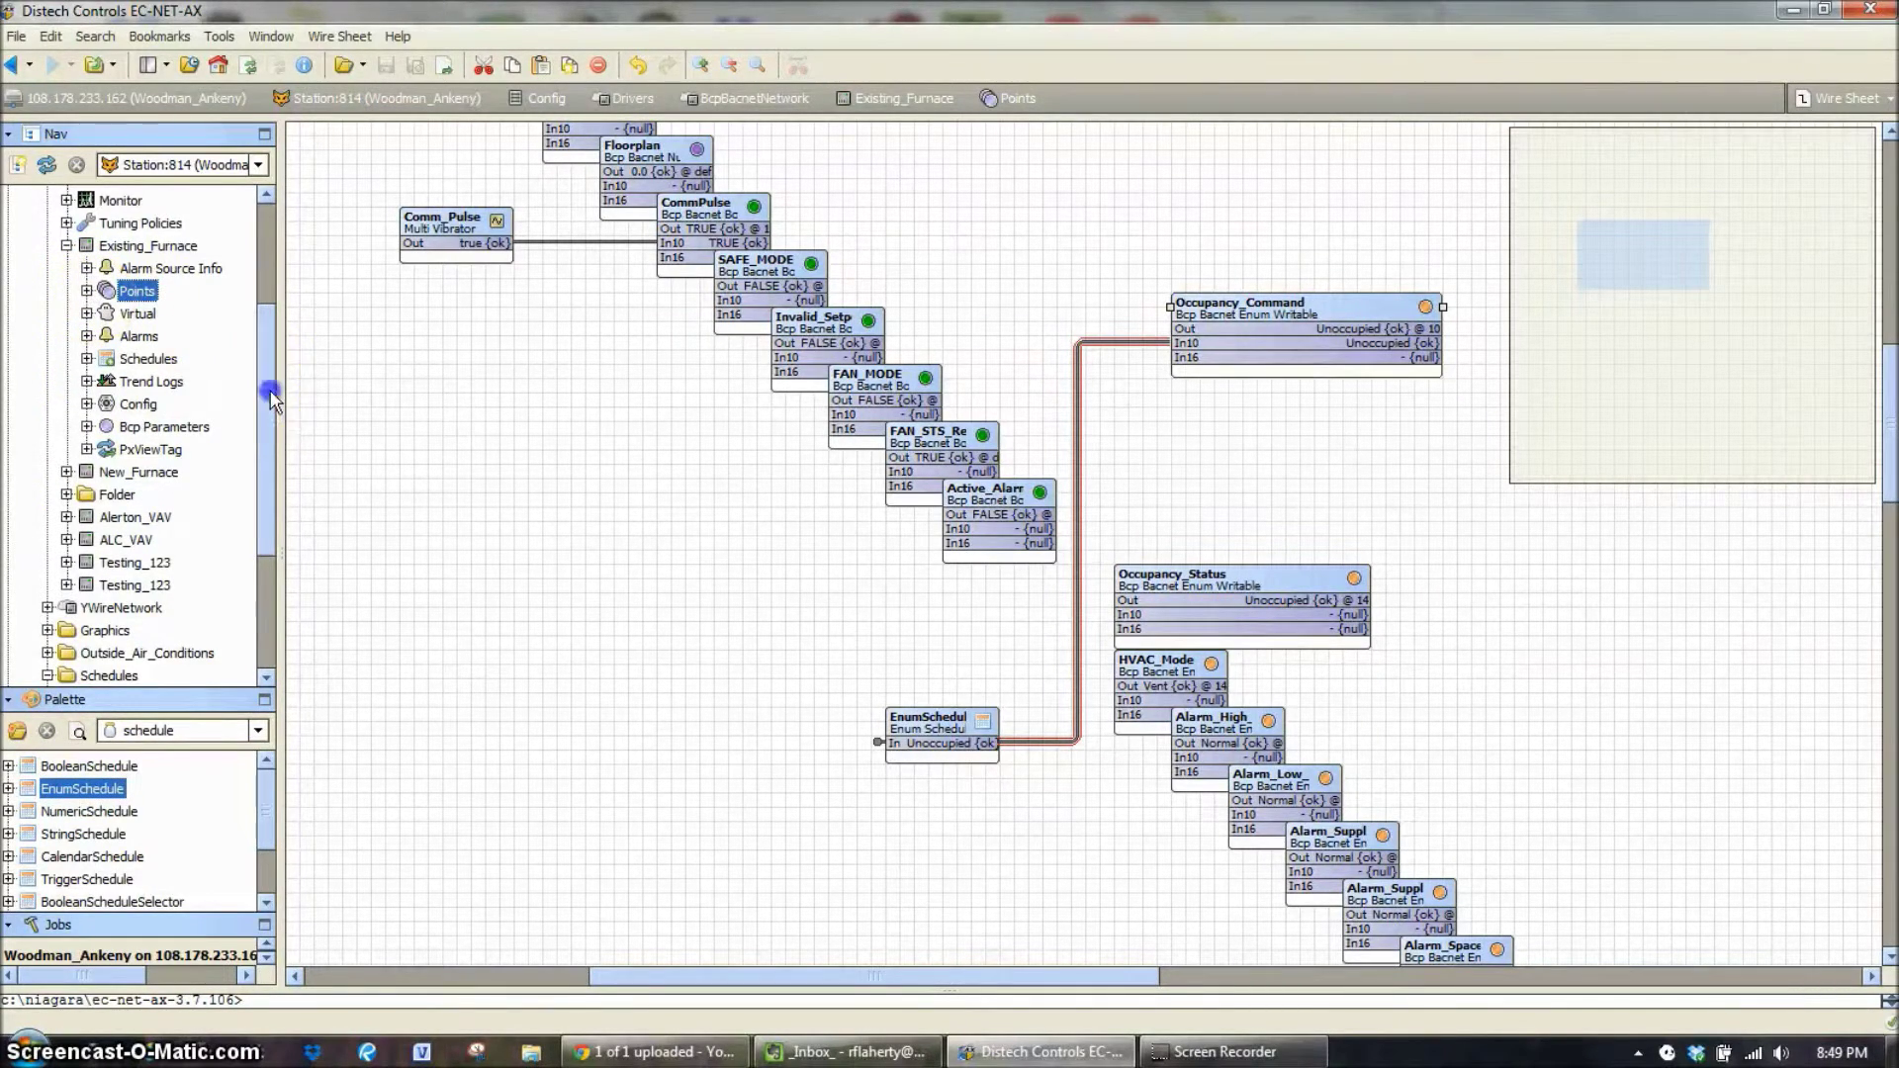
pyautogui.moveTo(265, 383); pyautogui.dragTo(247, 490)
pyautogui.click(131, 498)
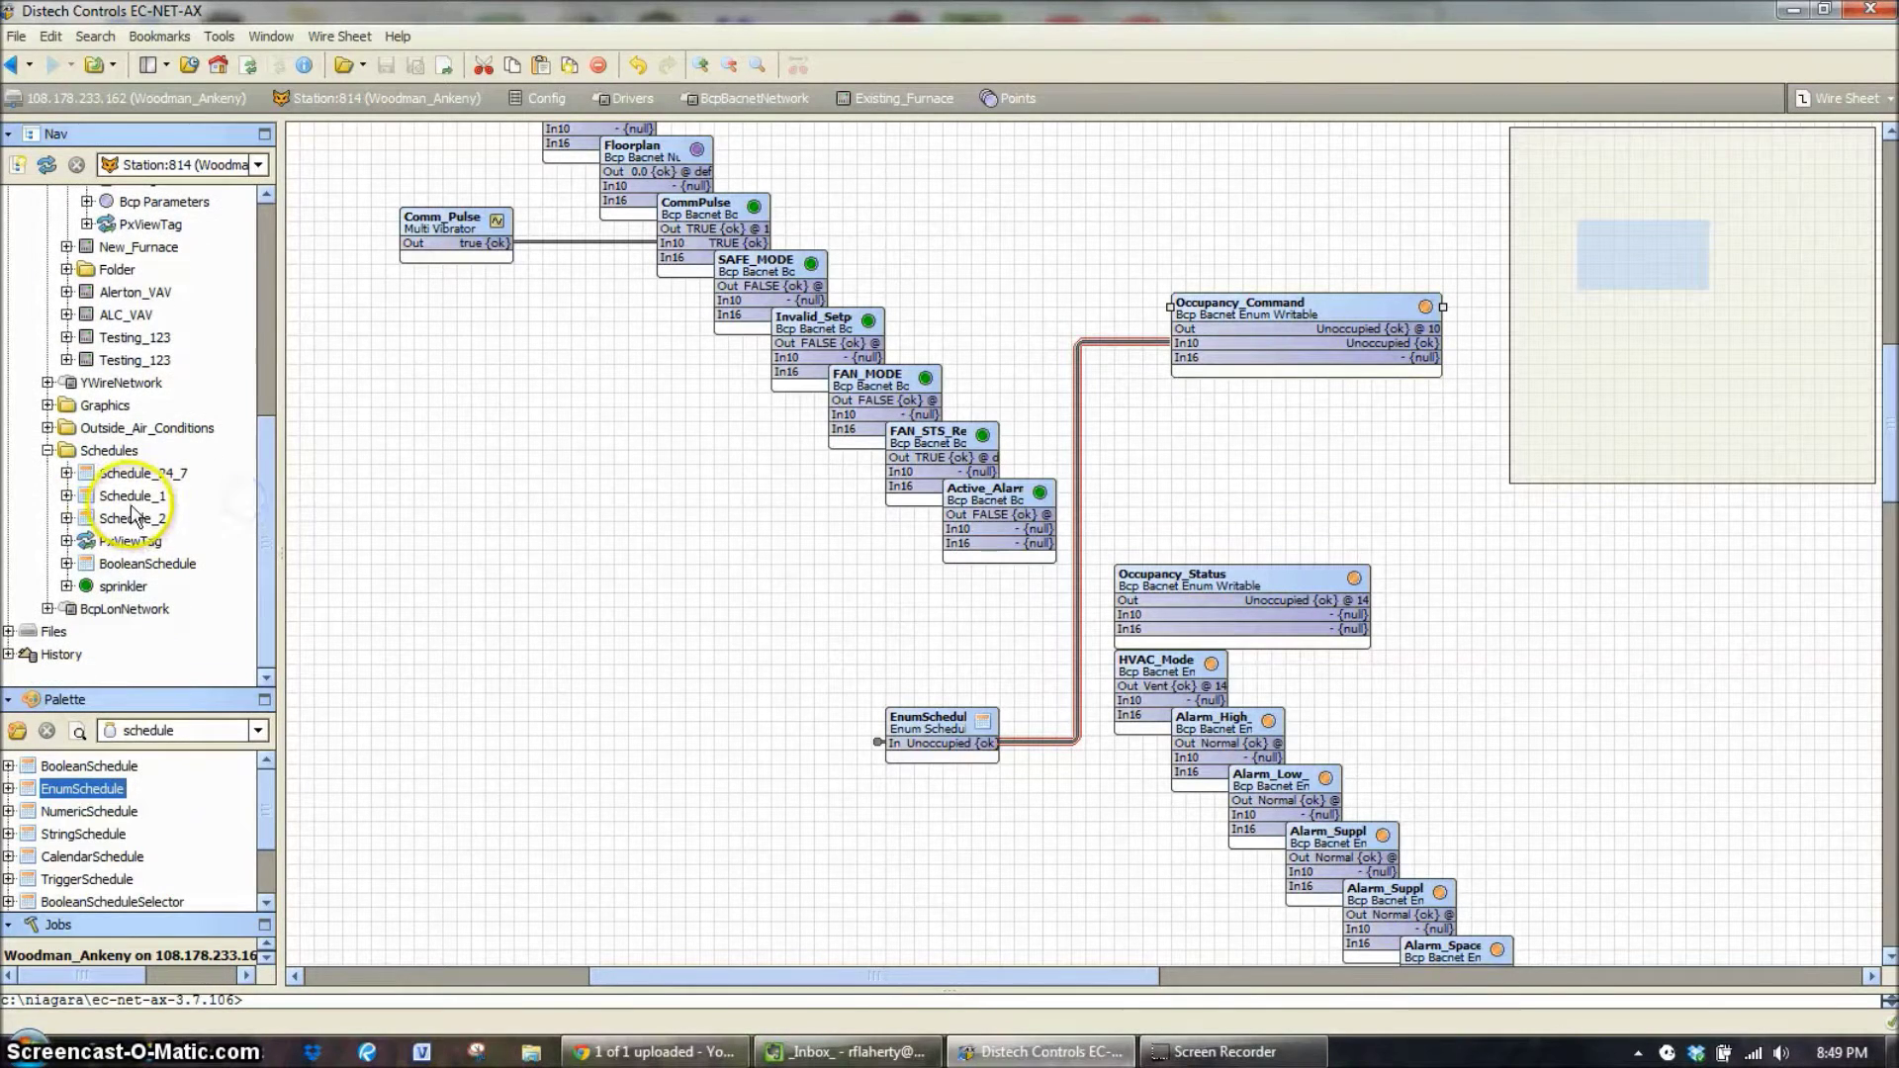
# - Copy Schedule_1 and paste it onto the furnace points sheet, keeping the name Schedule_1
pyautogui.rightClick(132, 508)
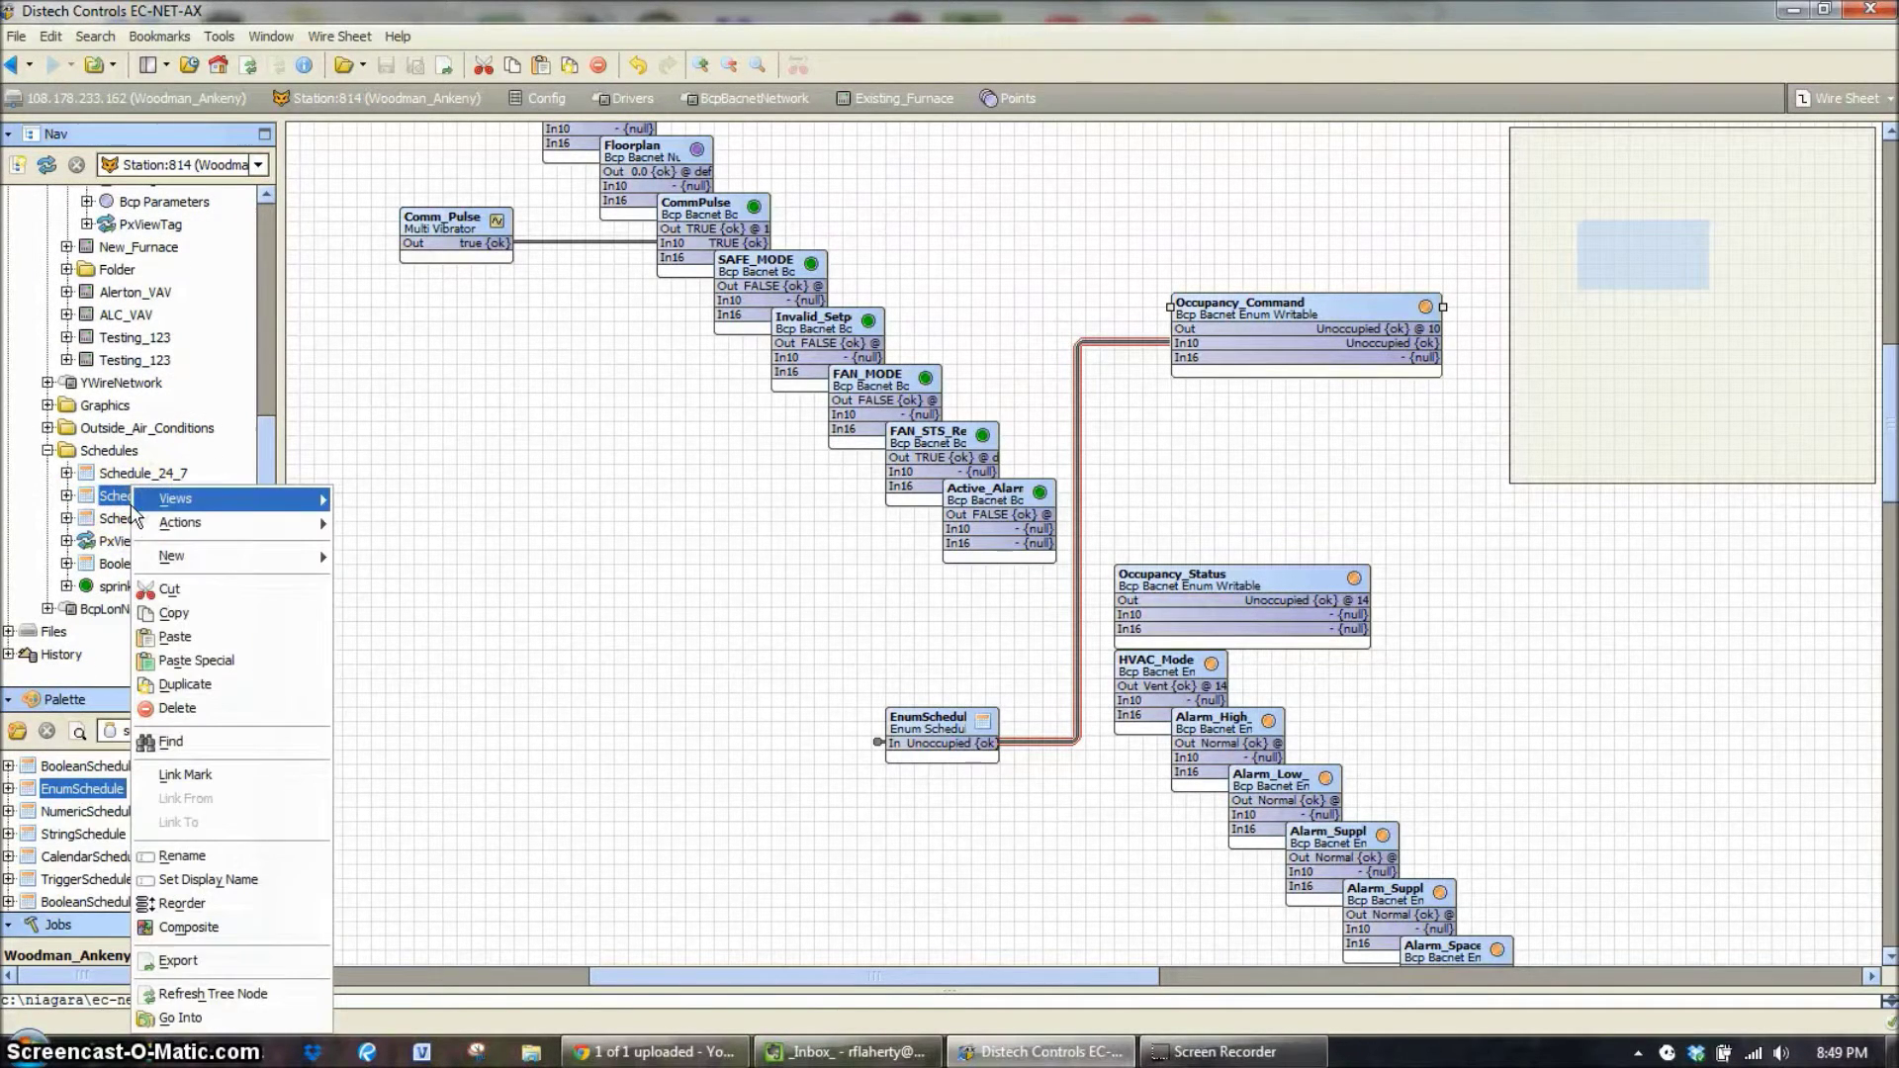
pyautogui.click(192, 621)
pyautogui.rightClick(603, 542)
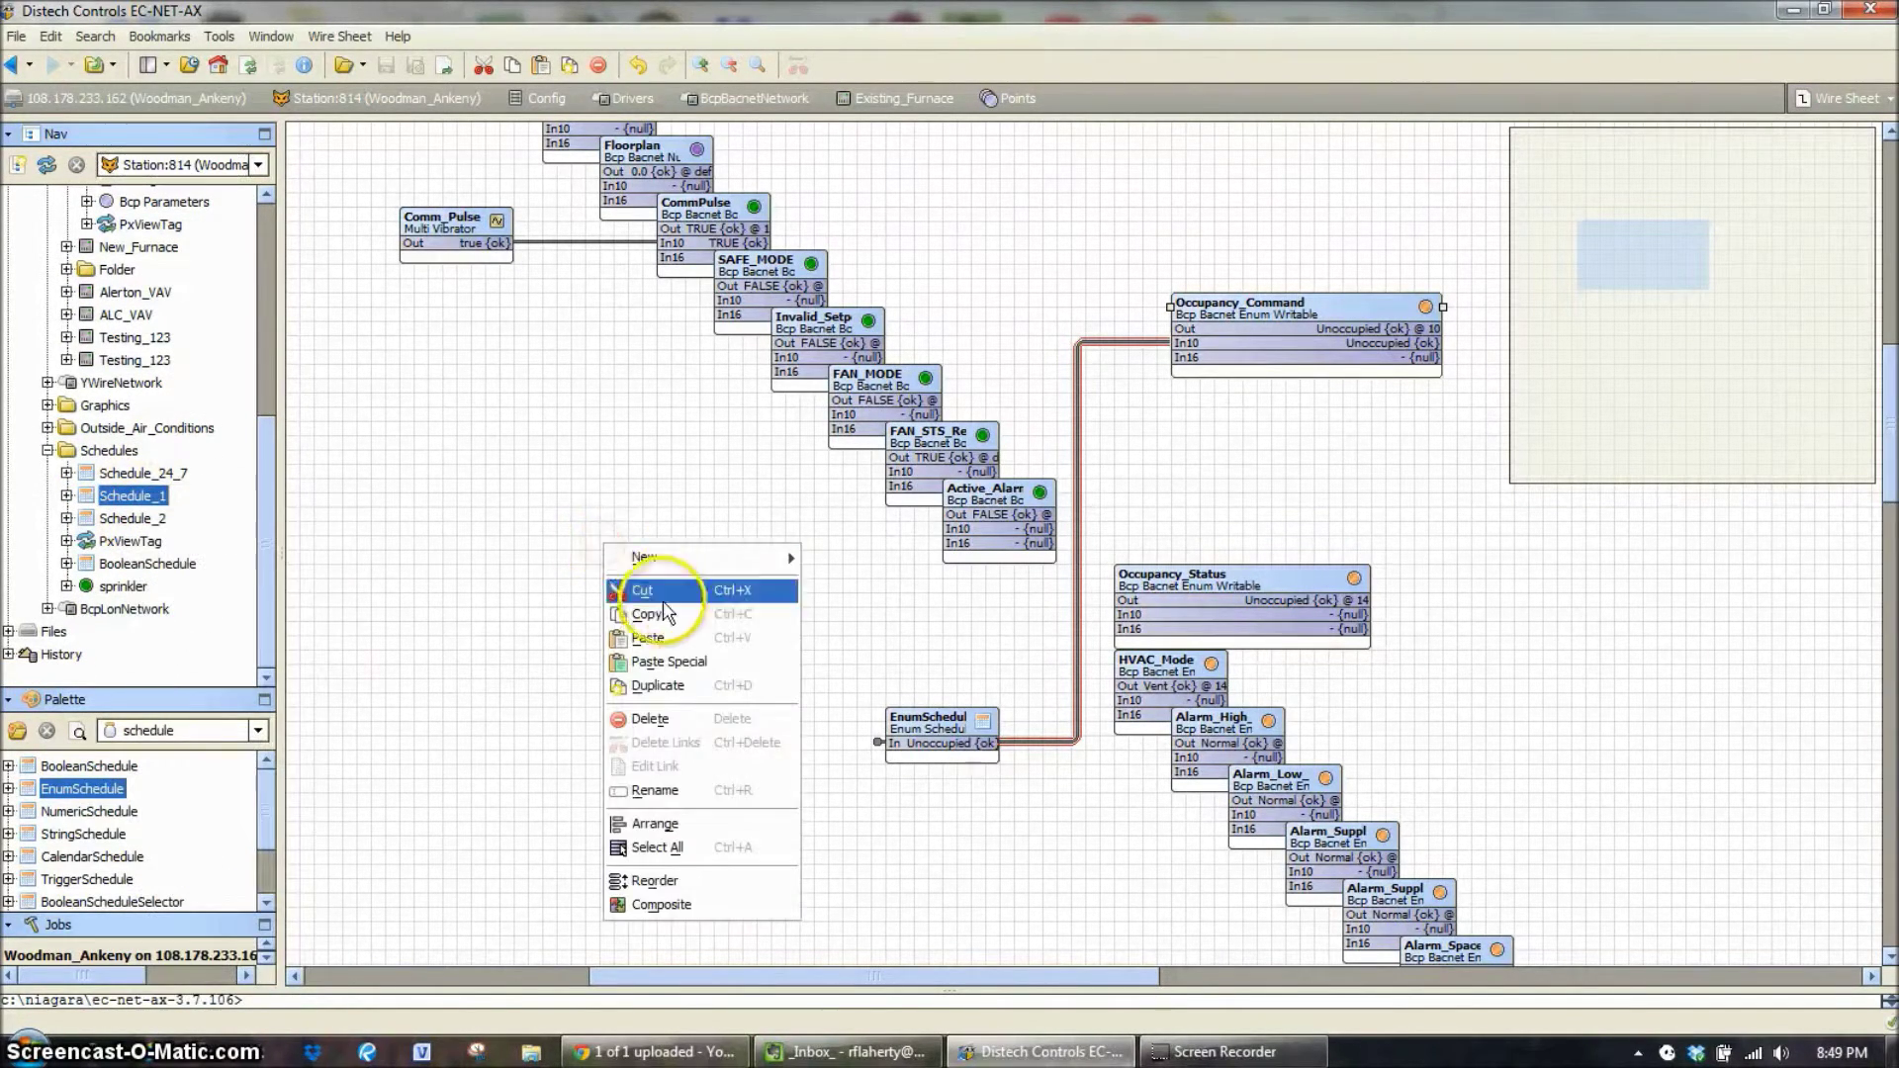
pyautogui.click(667, 650)
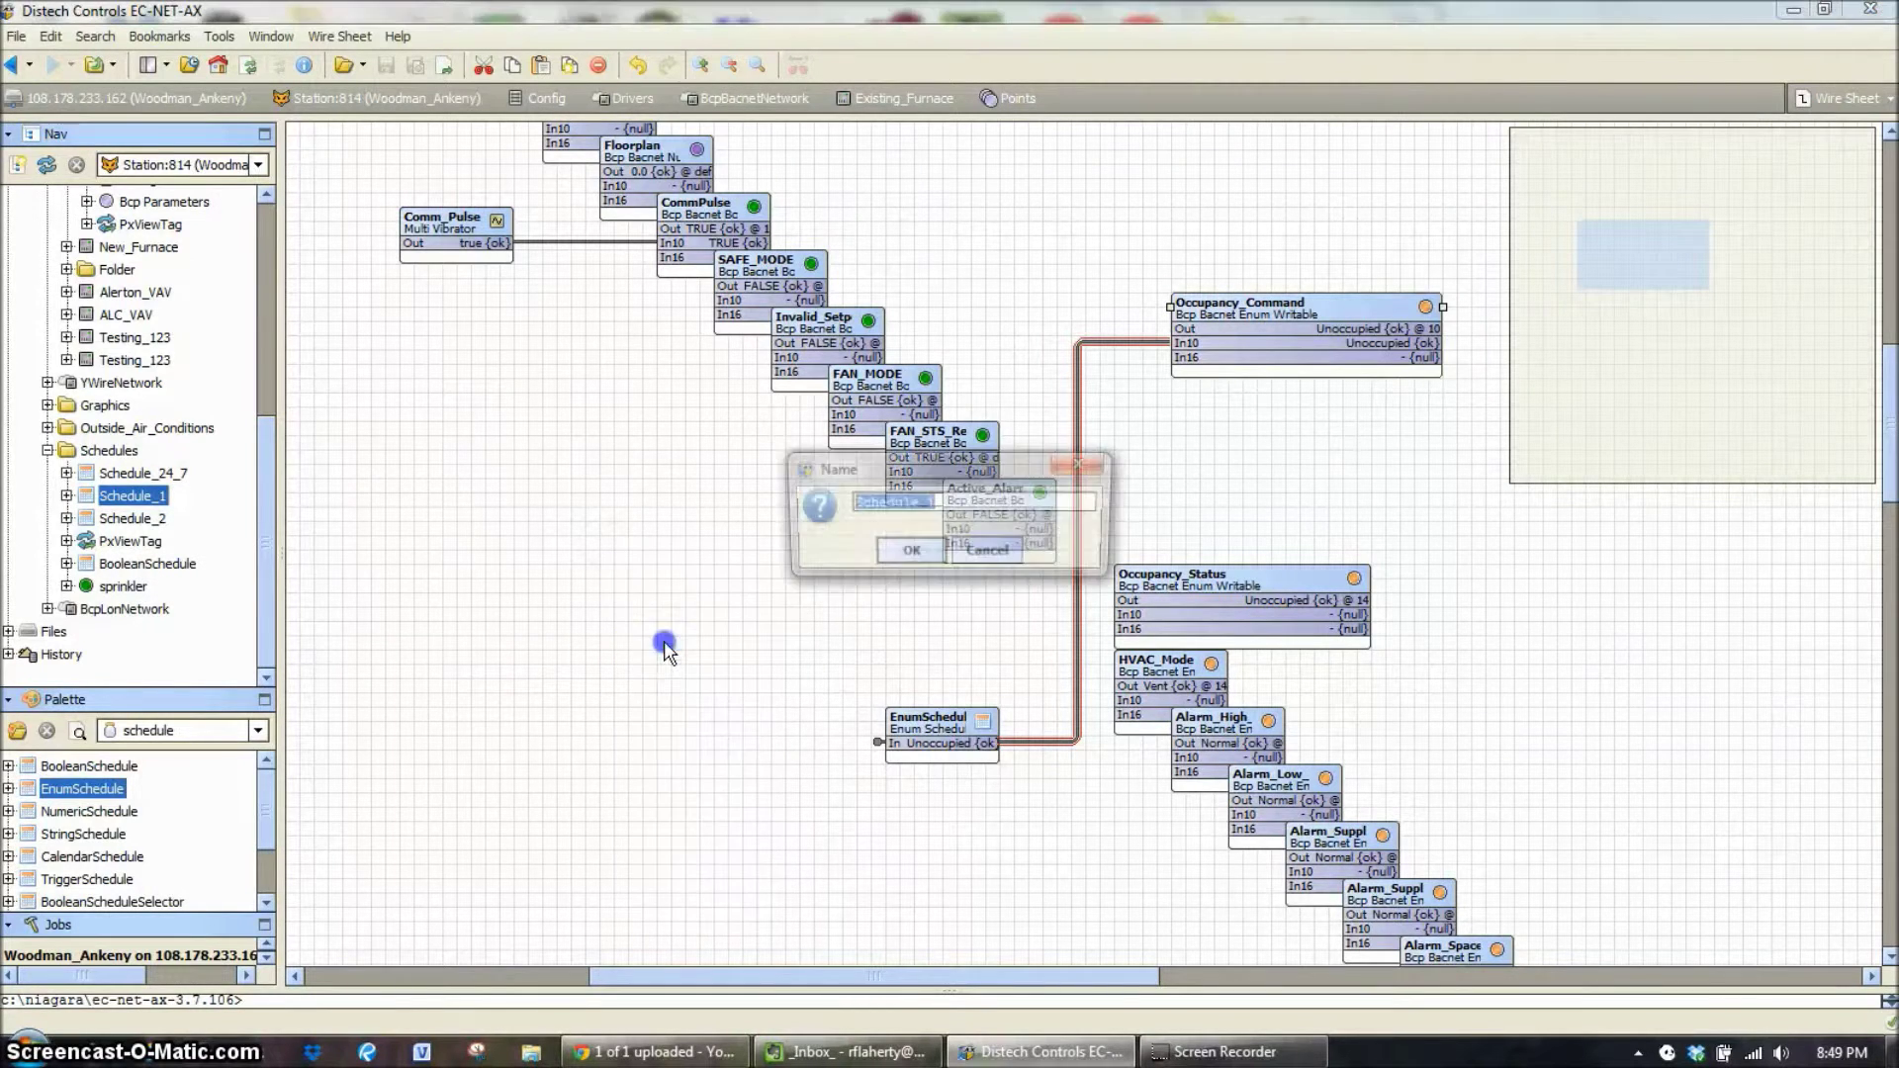
pyautogui.click(907, 551)
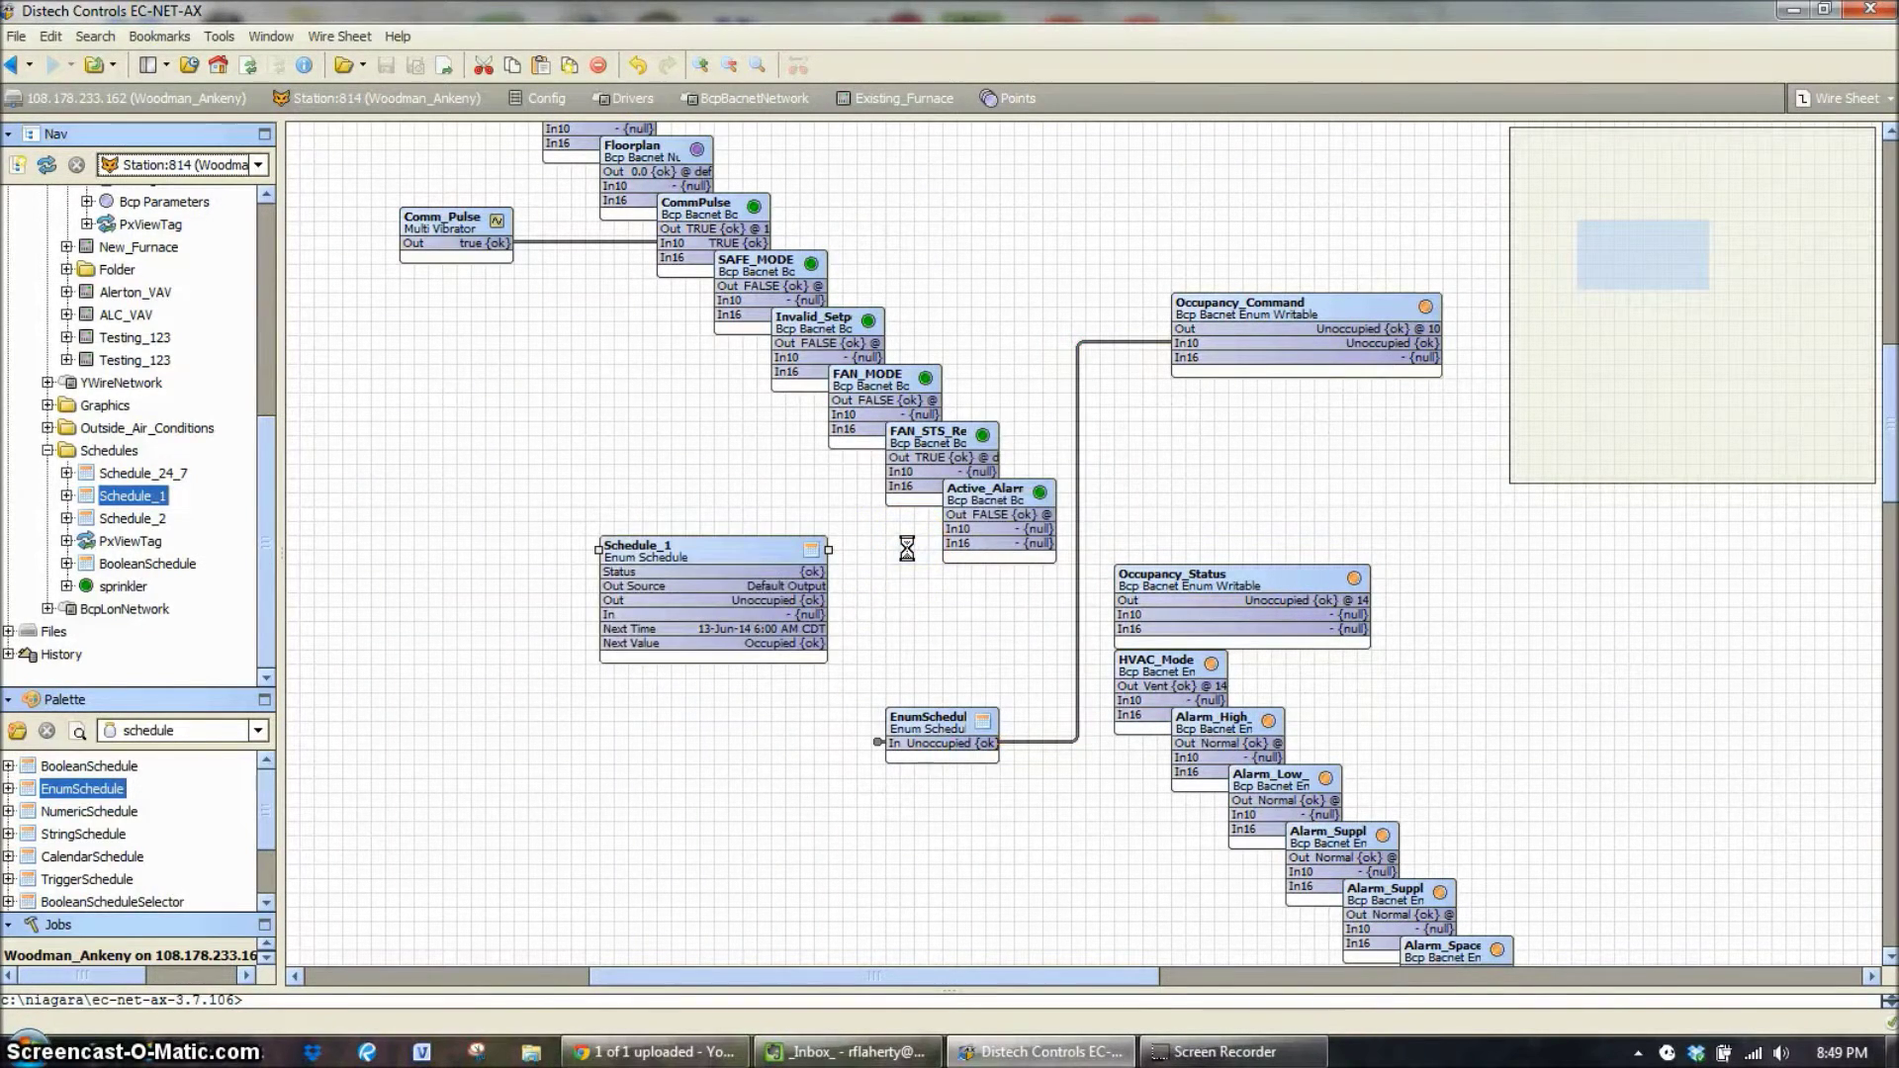
# - Wire Schedule_1's Out to the Occupancy_Command input
pyautogui.click(1042, 742)
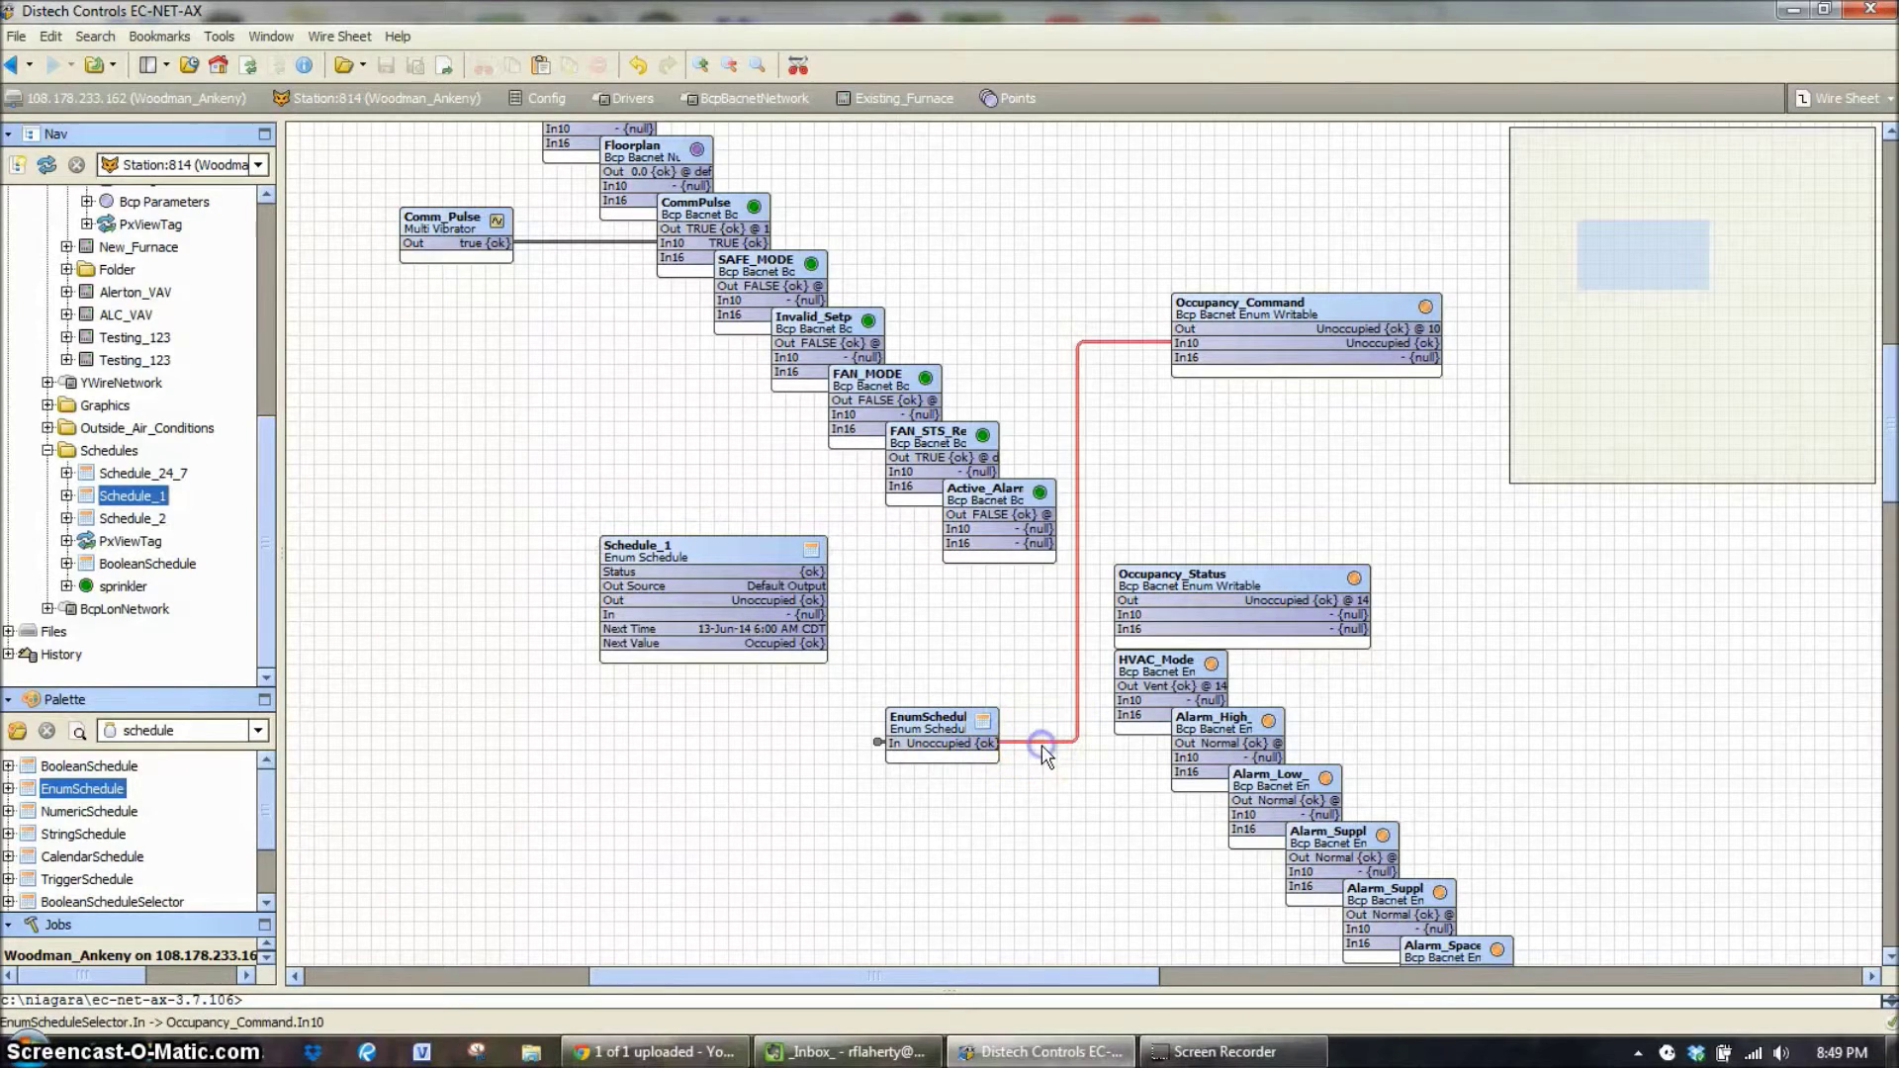
pyautogui.moveTo(826, 613); pyautogui.dragTo(1177, 363)
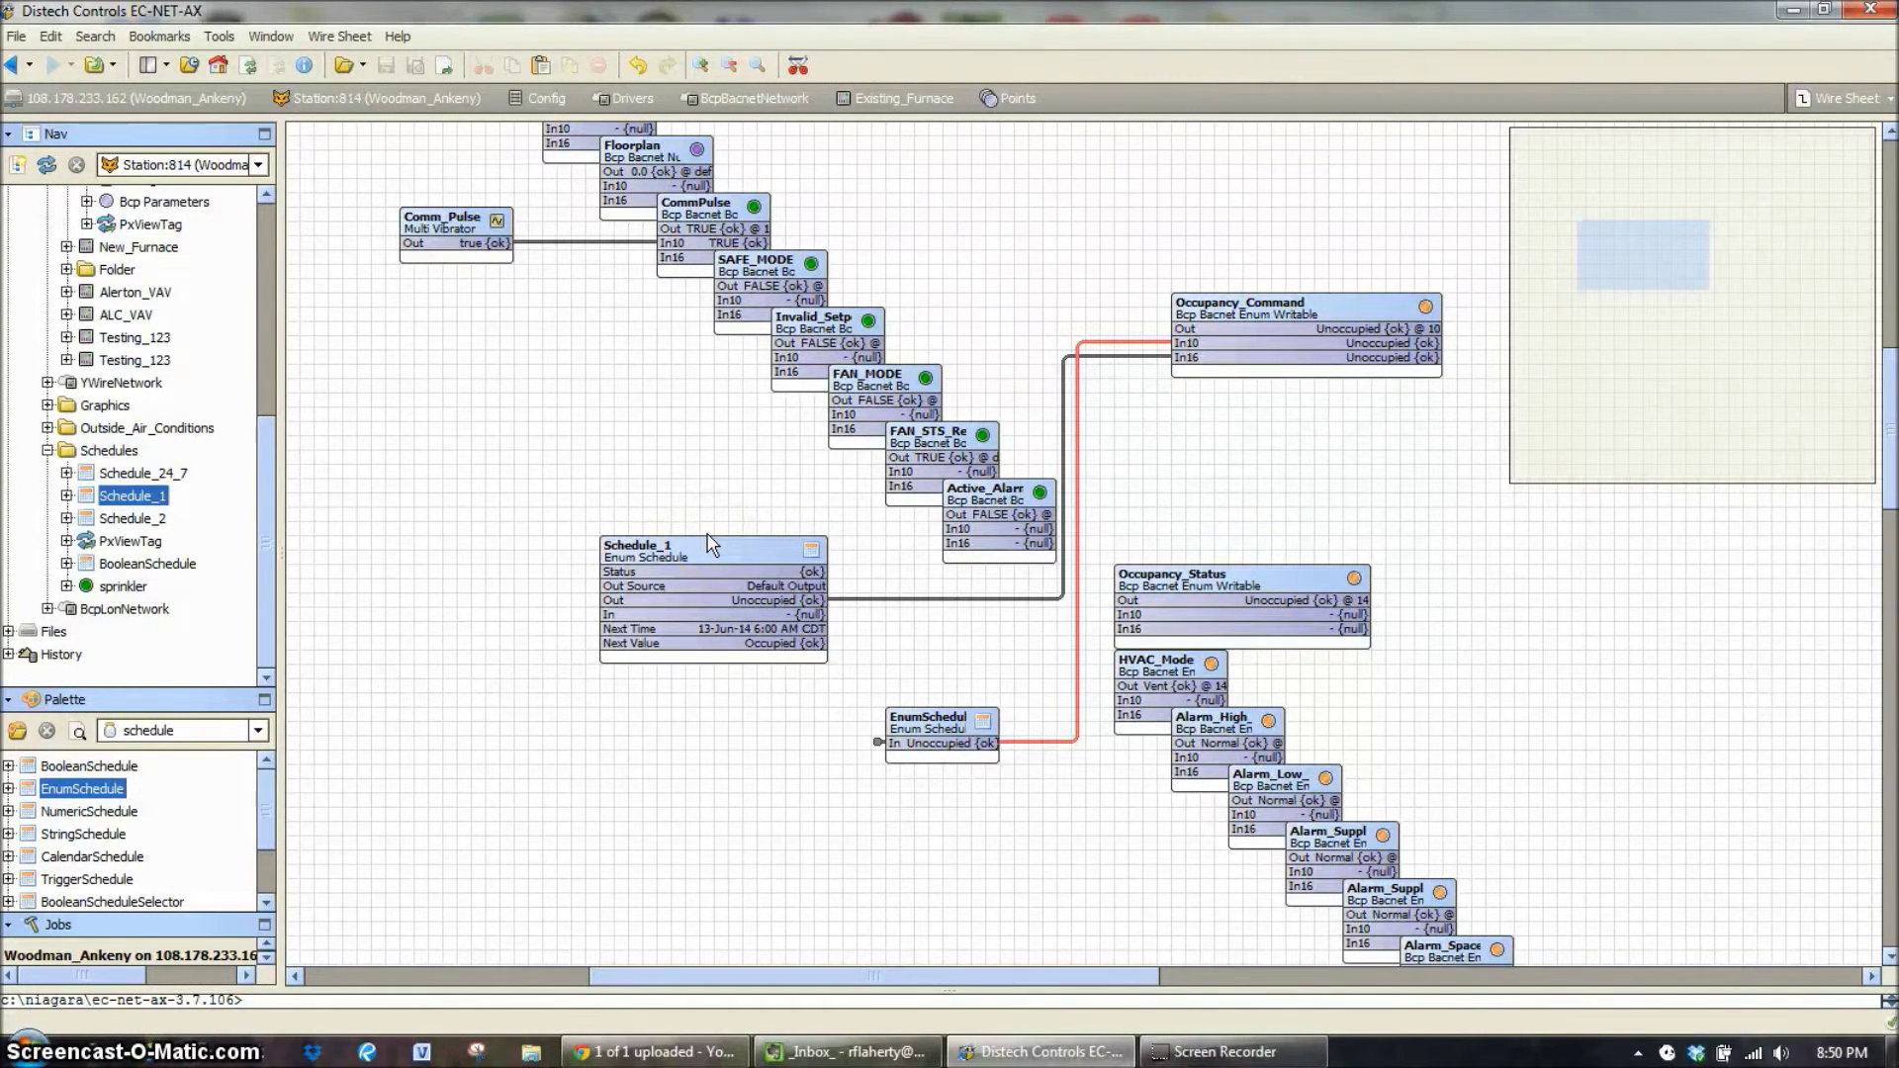
pyautogui.click(930, 747)
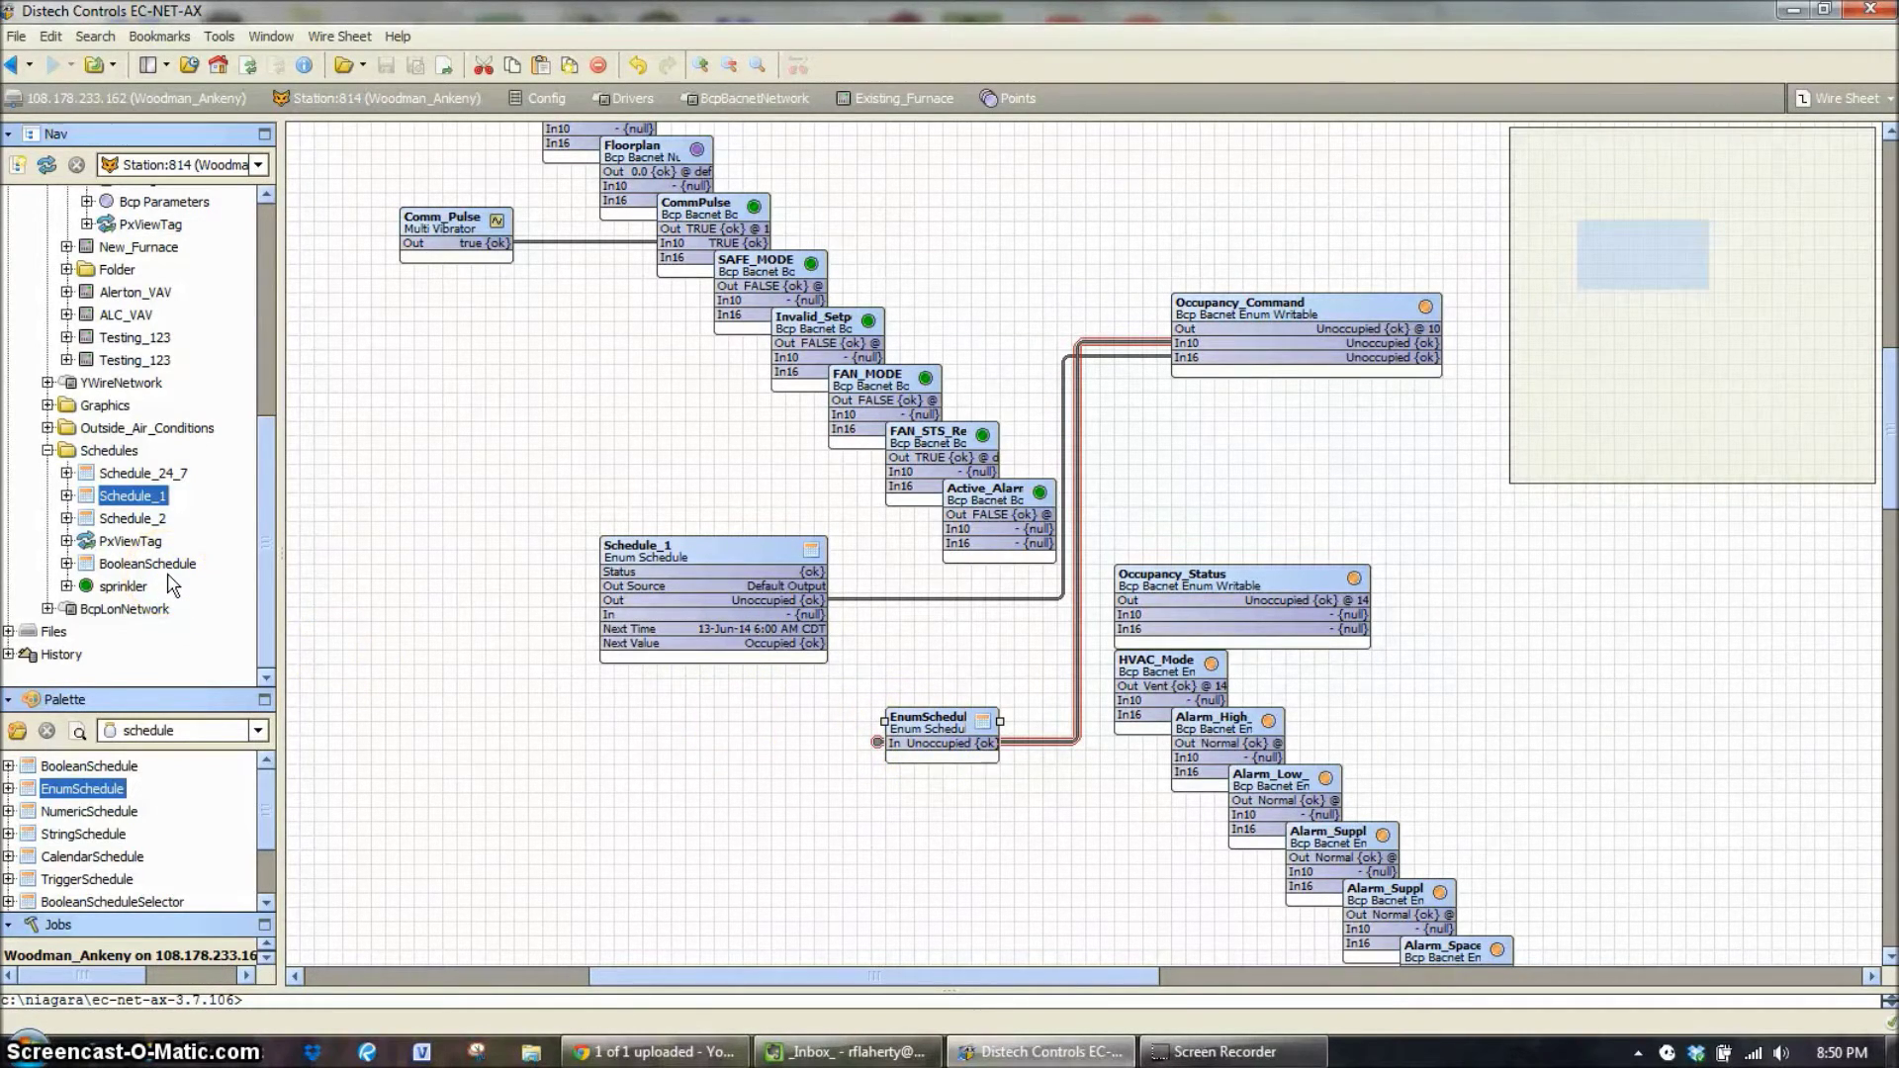
pyautogui.click(382, 447)
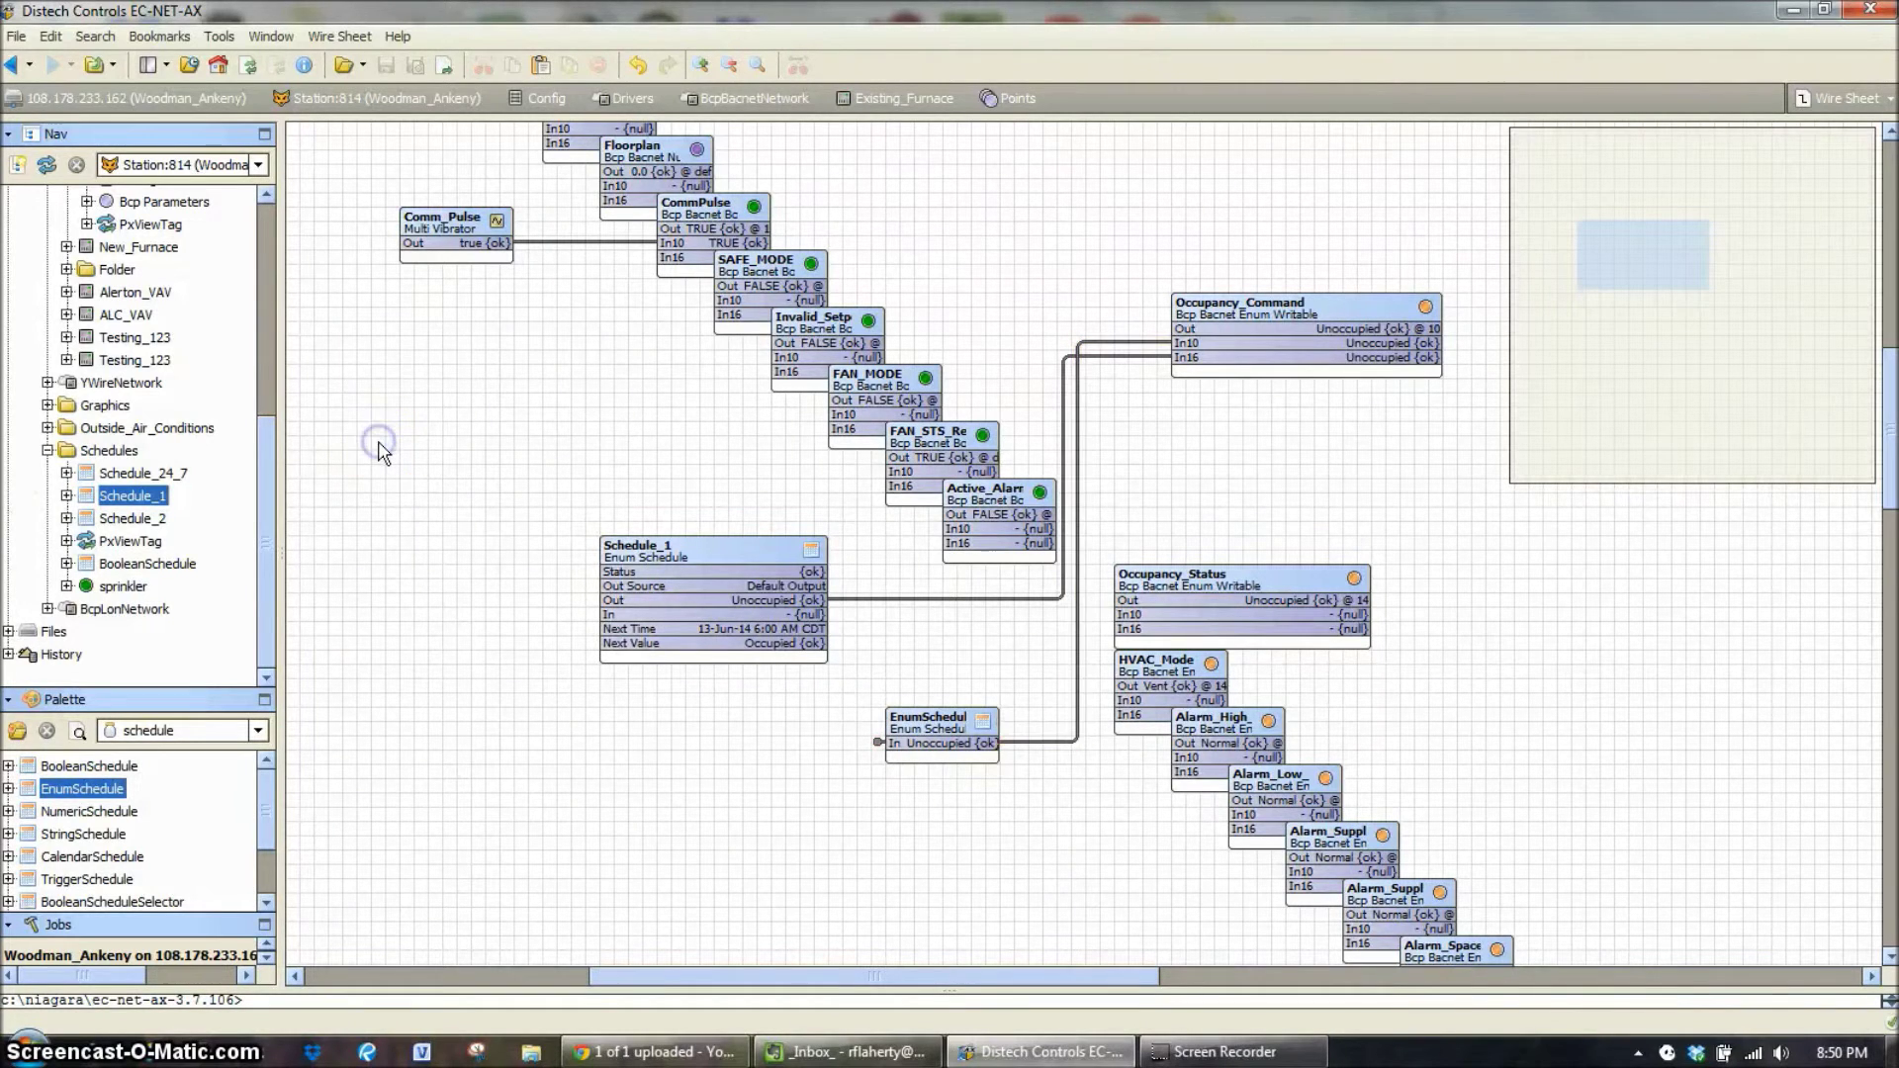